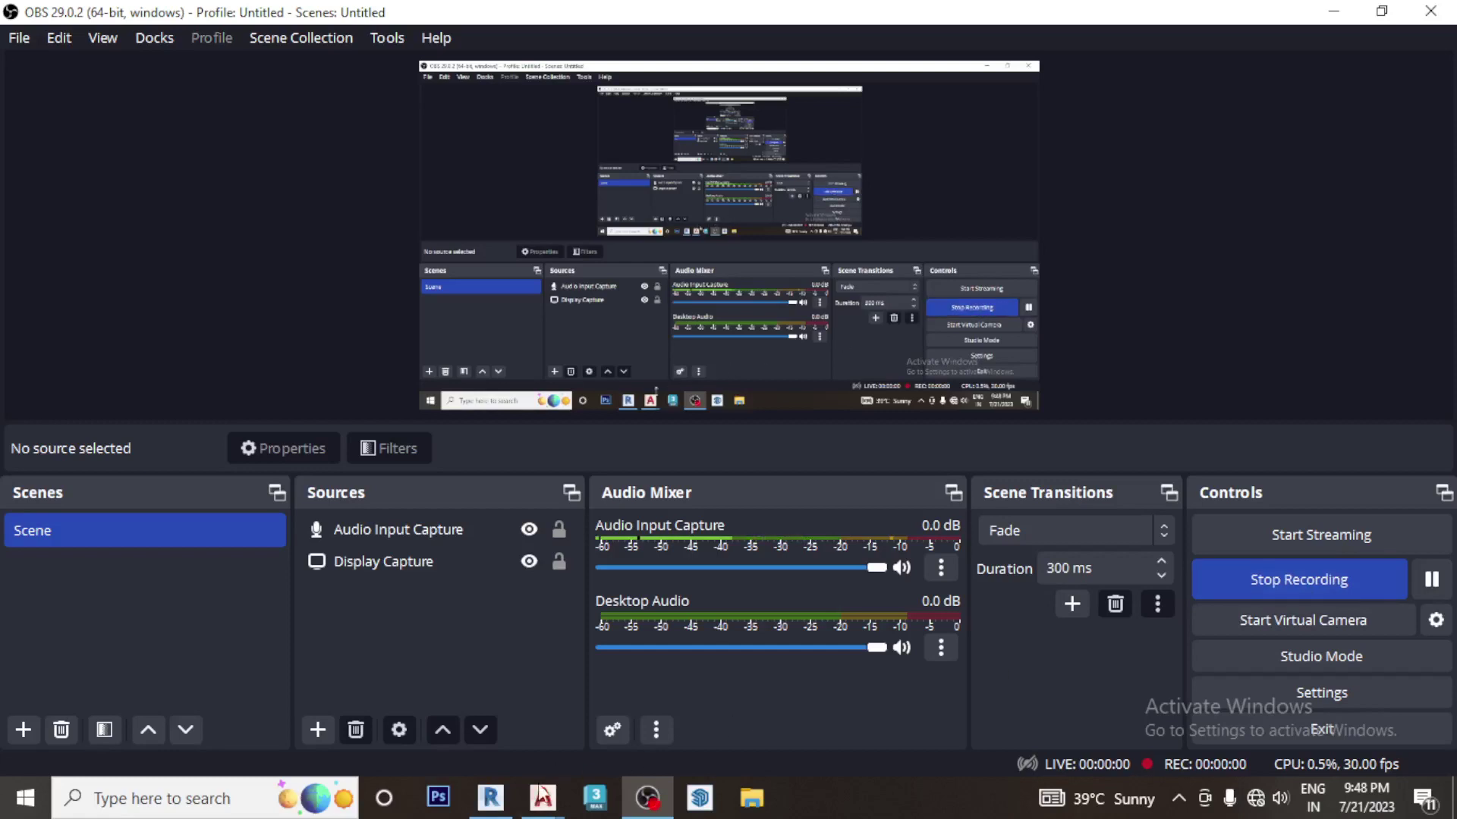
# Start the OBS recording and switch to the Revit project's Level 1 floor plan
pyautogui.click(490, 798)
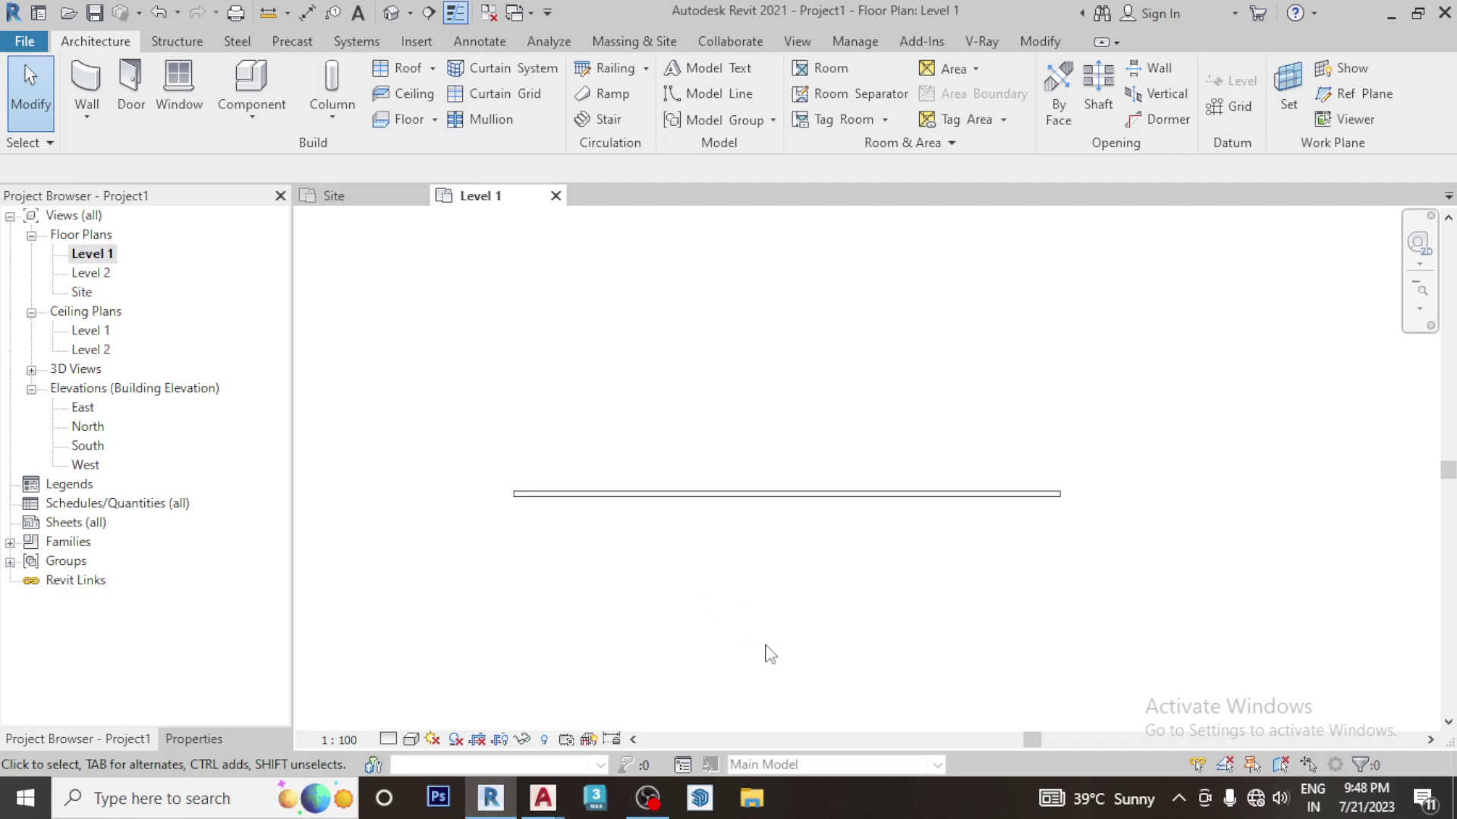
# Begin a new family and select Metric Generic Model wall based.rft from the English templates folder
pyautogui.click(25, 41)
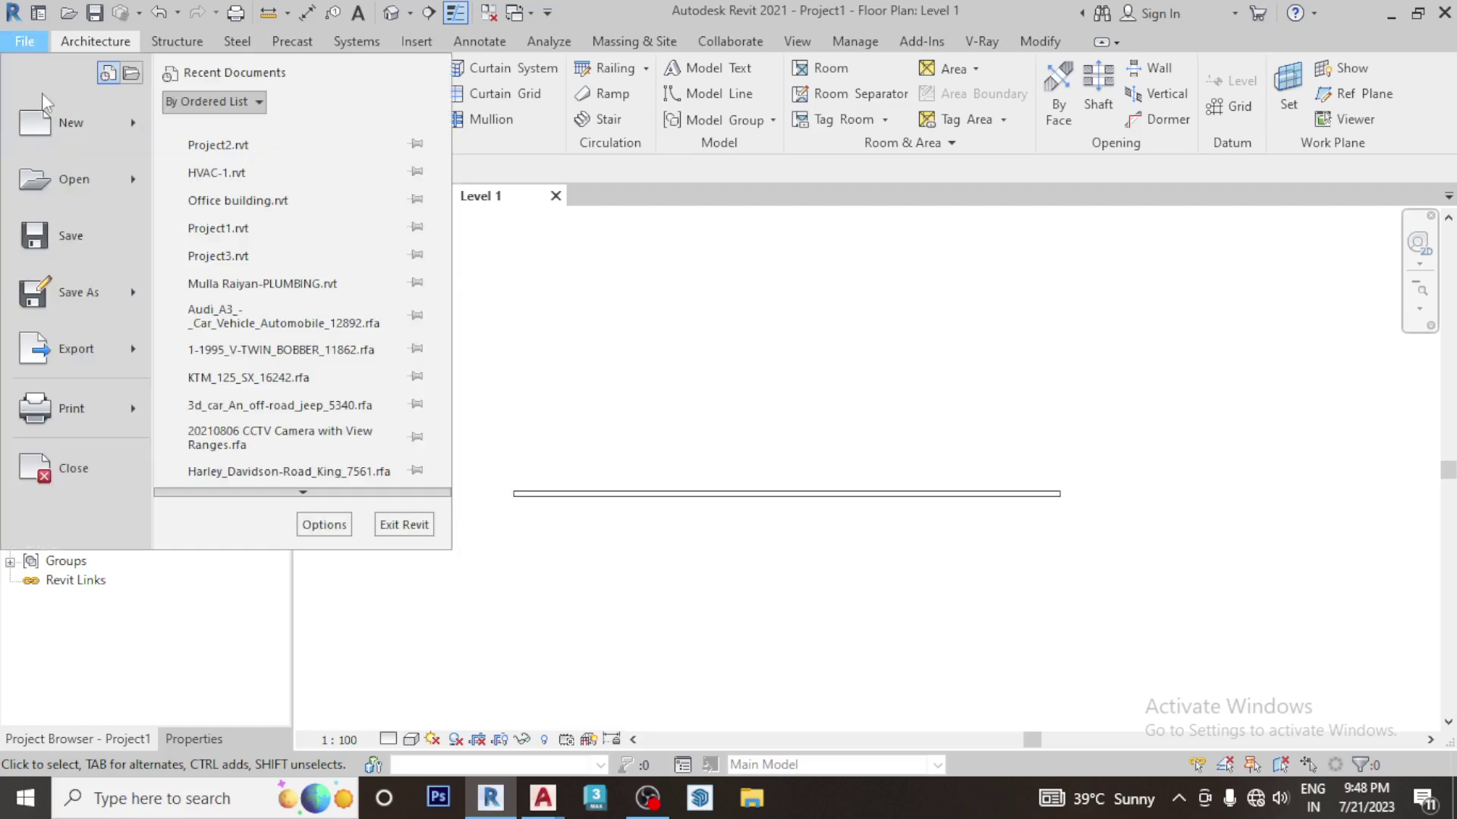
pyautogui.moveTo(71, 121)
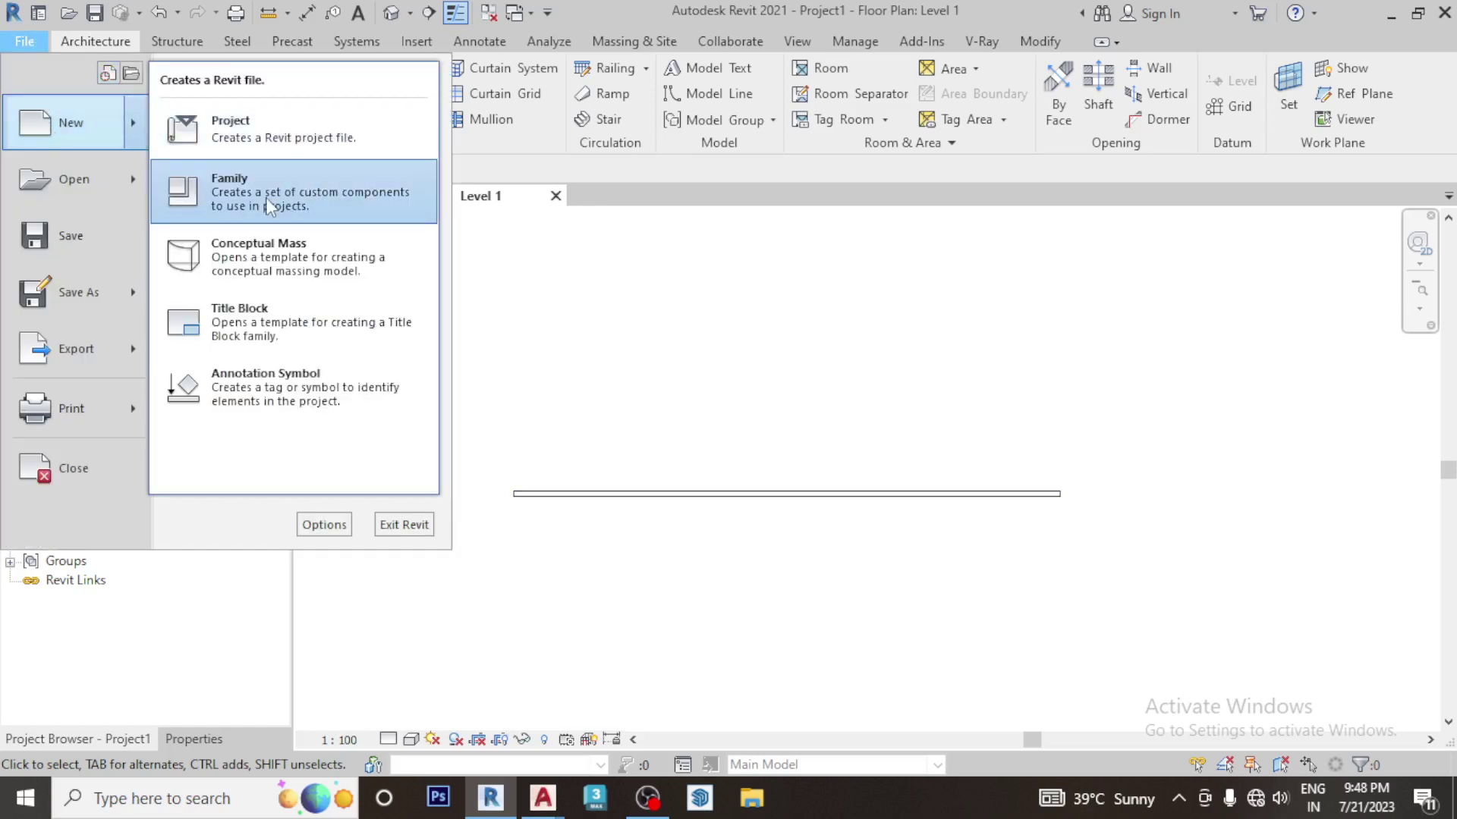
pyautogui.click(266, 198)
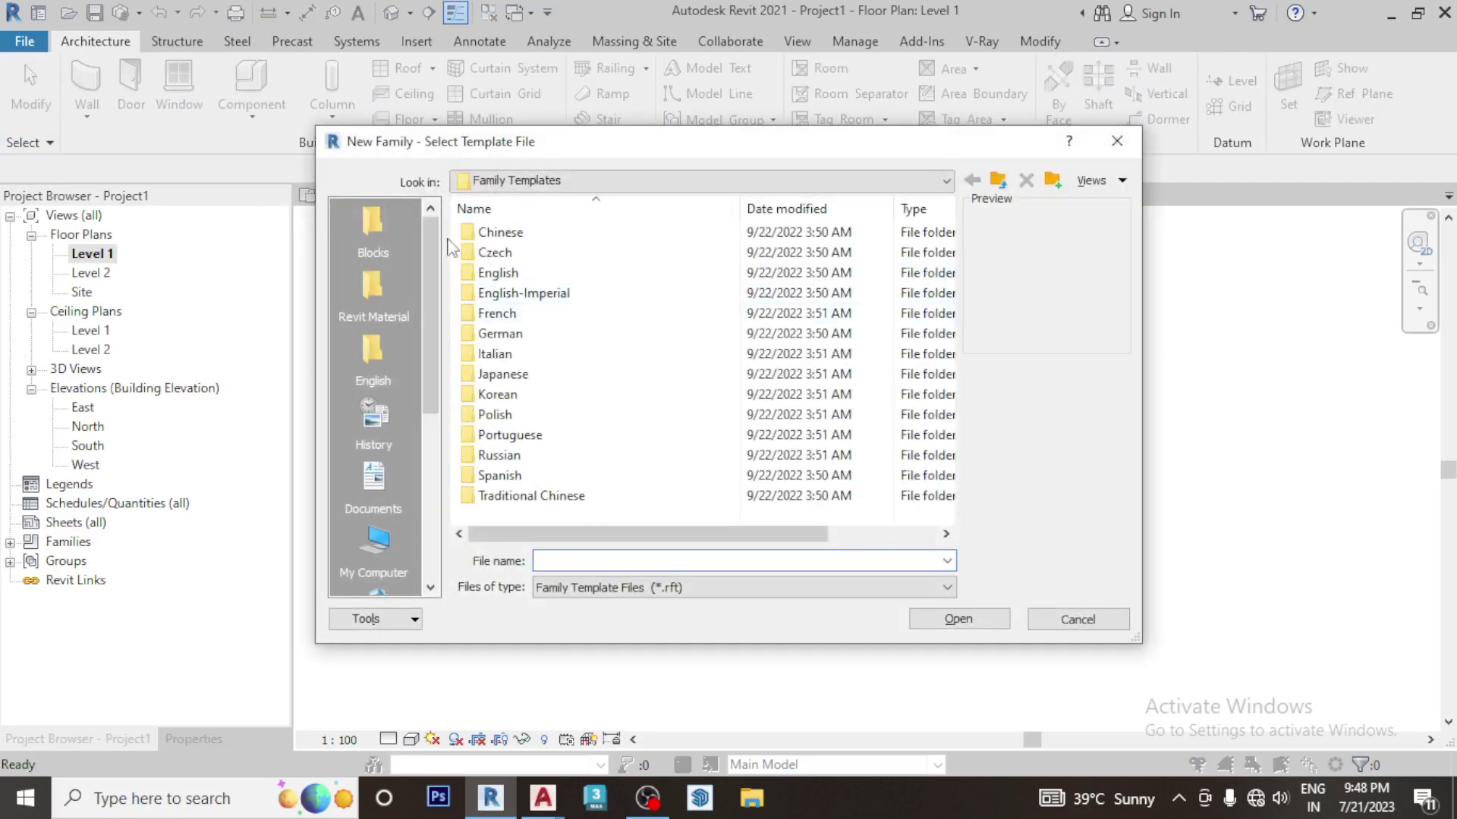
pyautogui.doubleClick(501, 273)
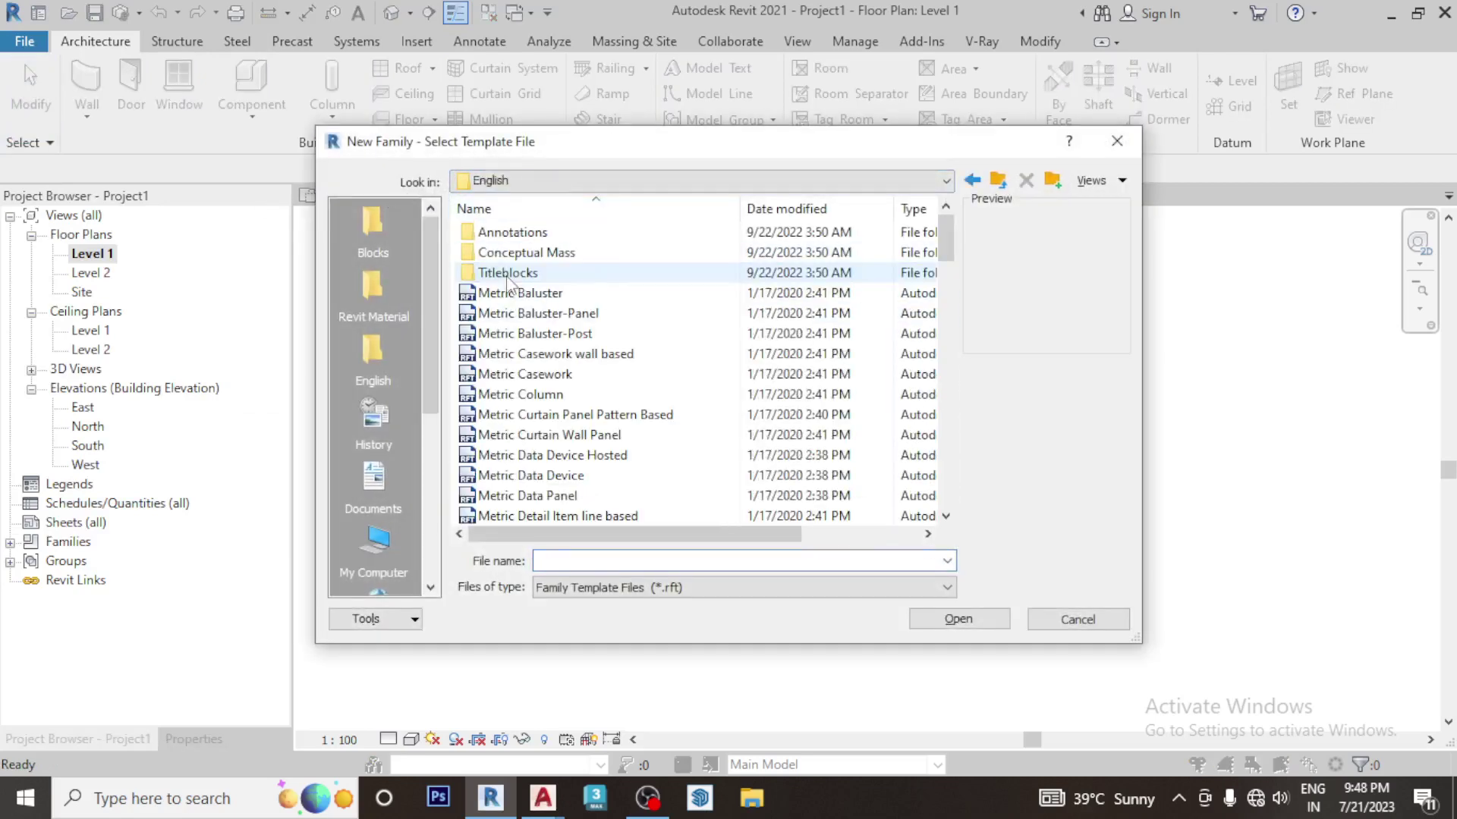
pyautogui.click(605, 374)
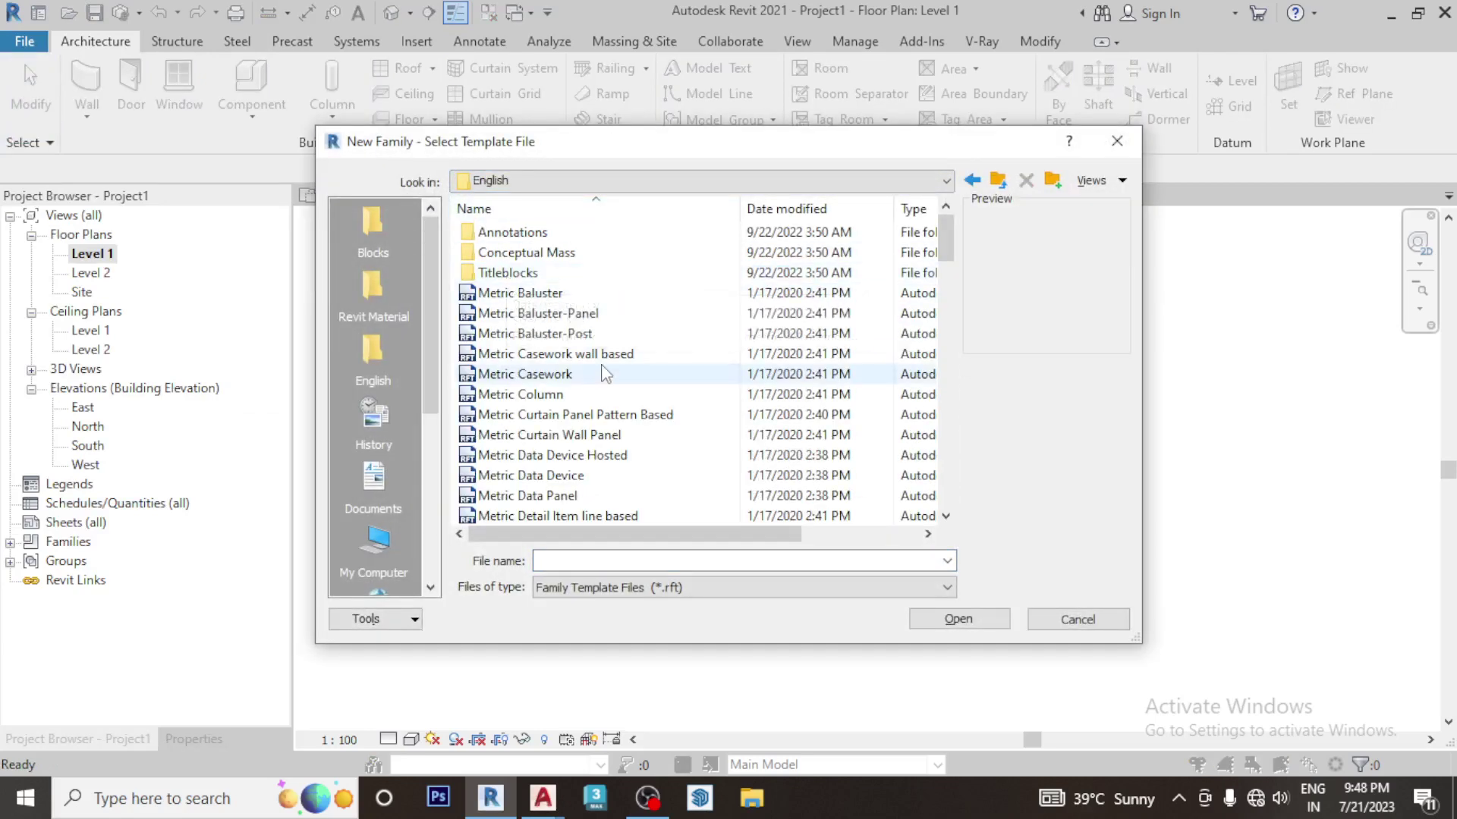
pyautogui.scroll(-2, 604, 372)
pyautogui.scroll(-1, 607, 372)
pyautogui.scroll(-2, 614, 372)
pyautogui.scroll(-2, 622, 371)
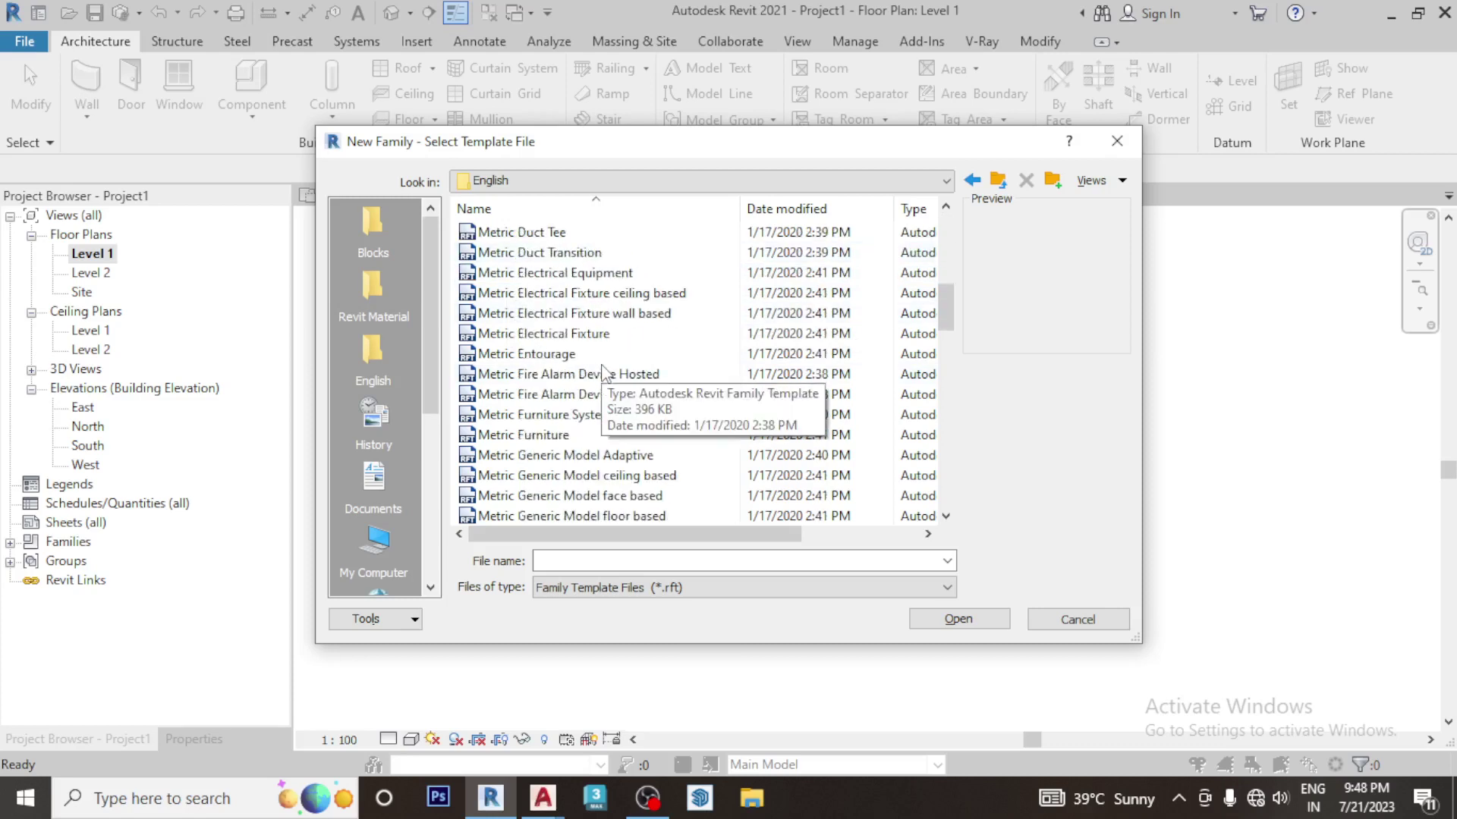
pyautogui.scroll(-4, 631, 372)
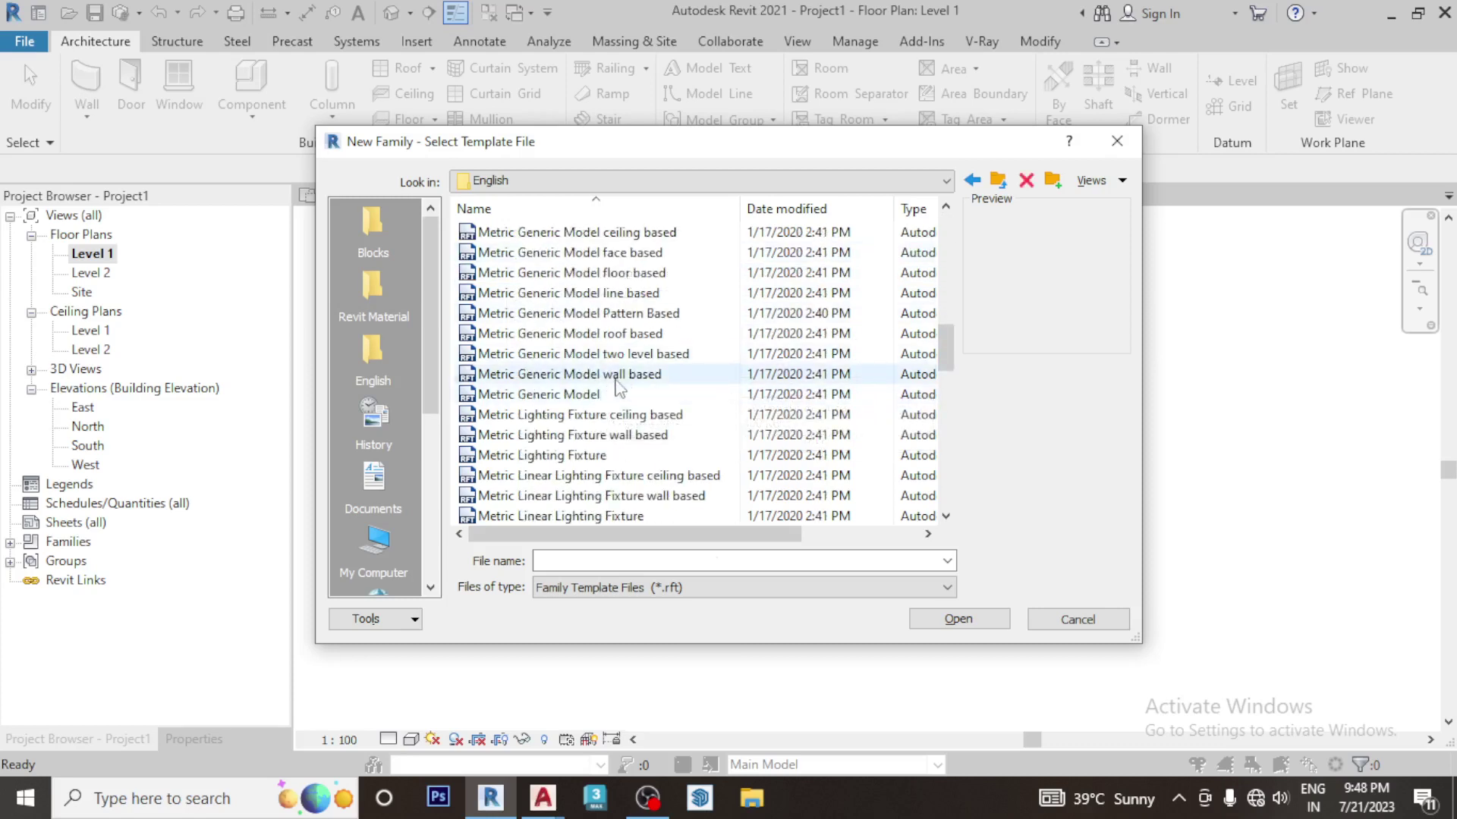
pyautogui.click(616, 377)
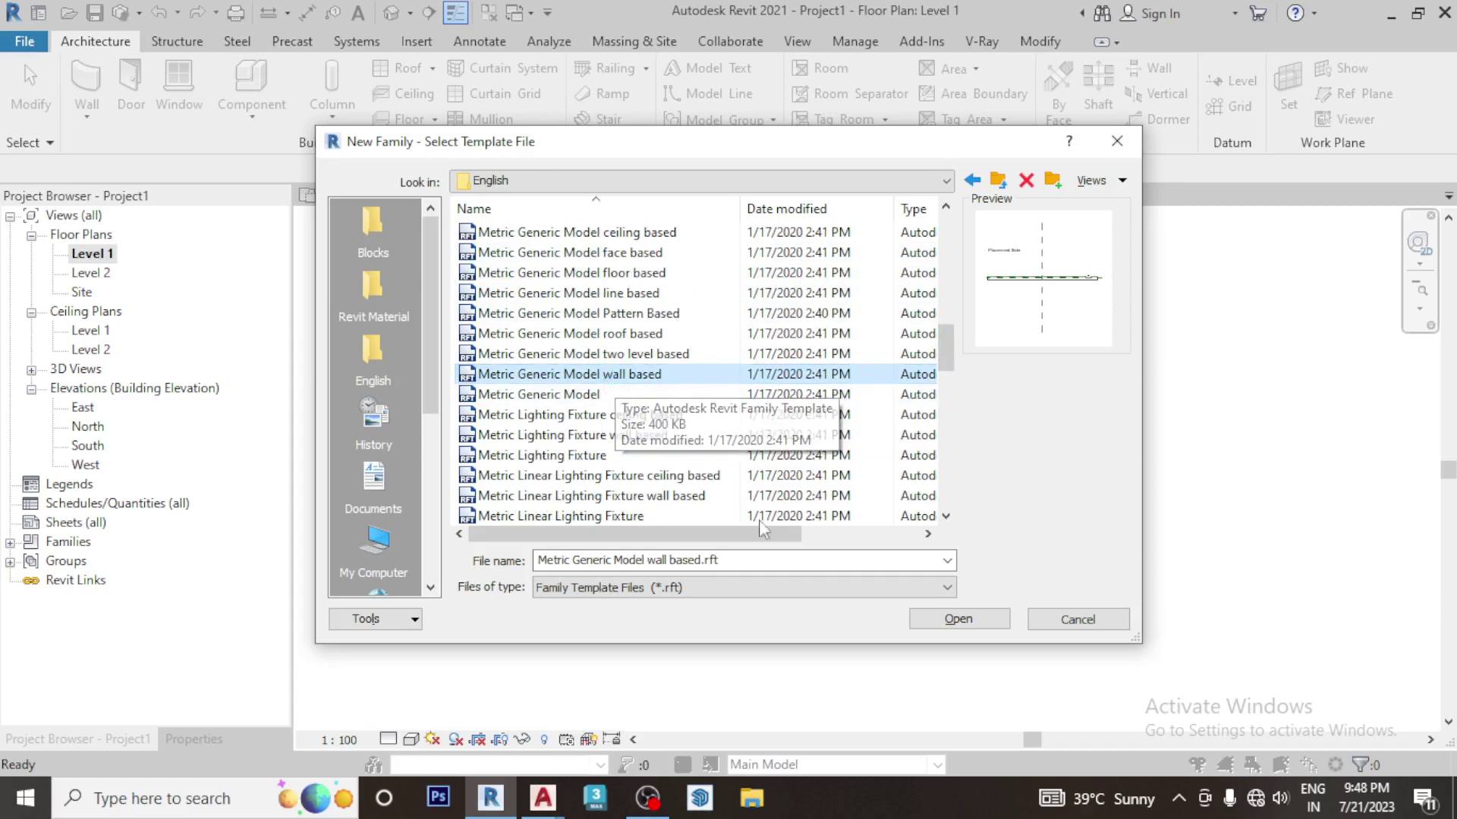
# Open the template as Family1 and zoom in on the Ref. Level plan's host wall
pyautogui.click(958, 619)
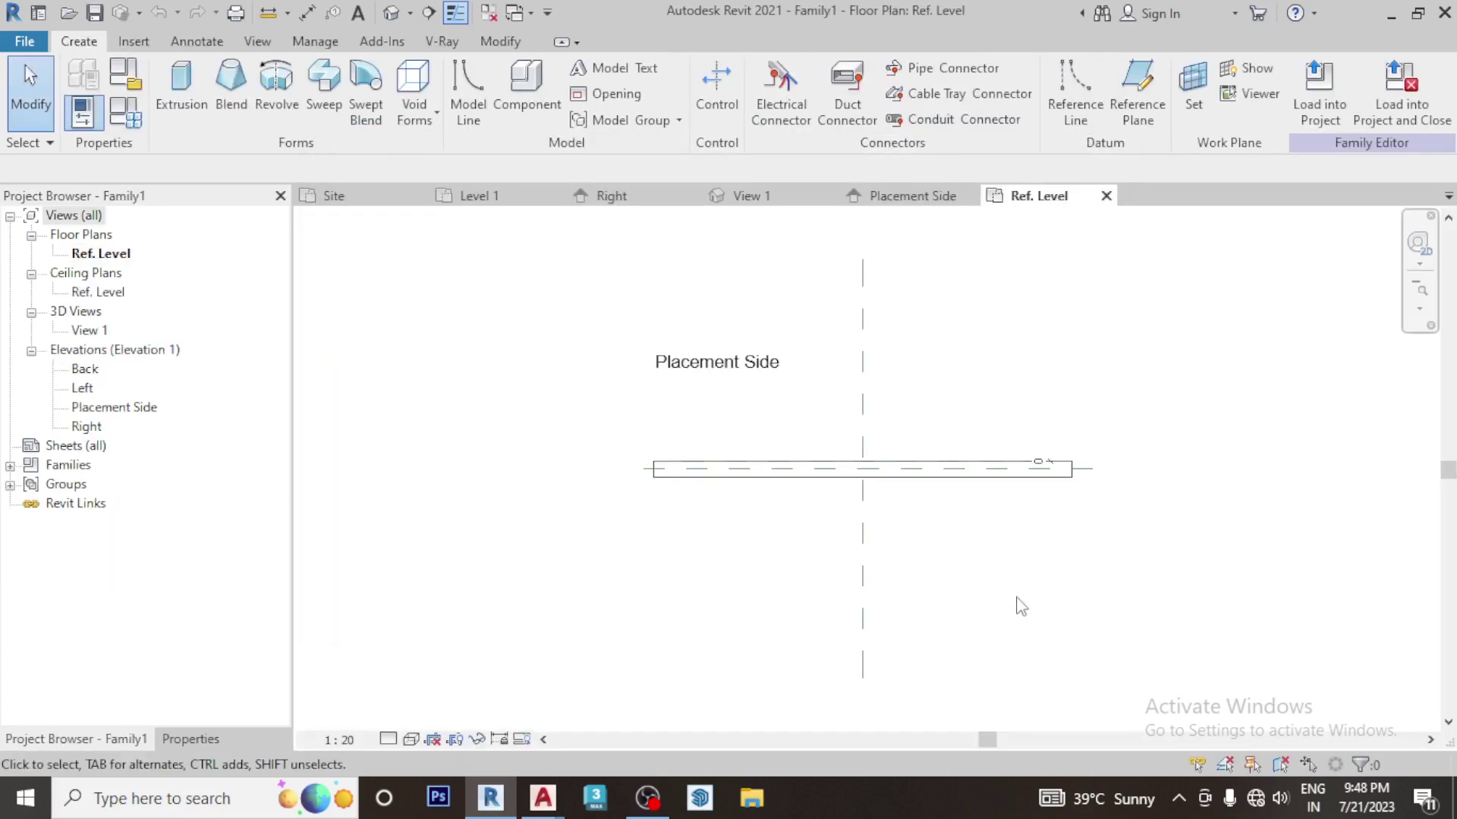
pyautogui.scroll(2, 903, 531)
pyautogui.scroll(2, 903, 531)
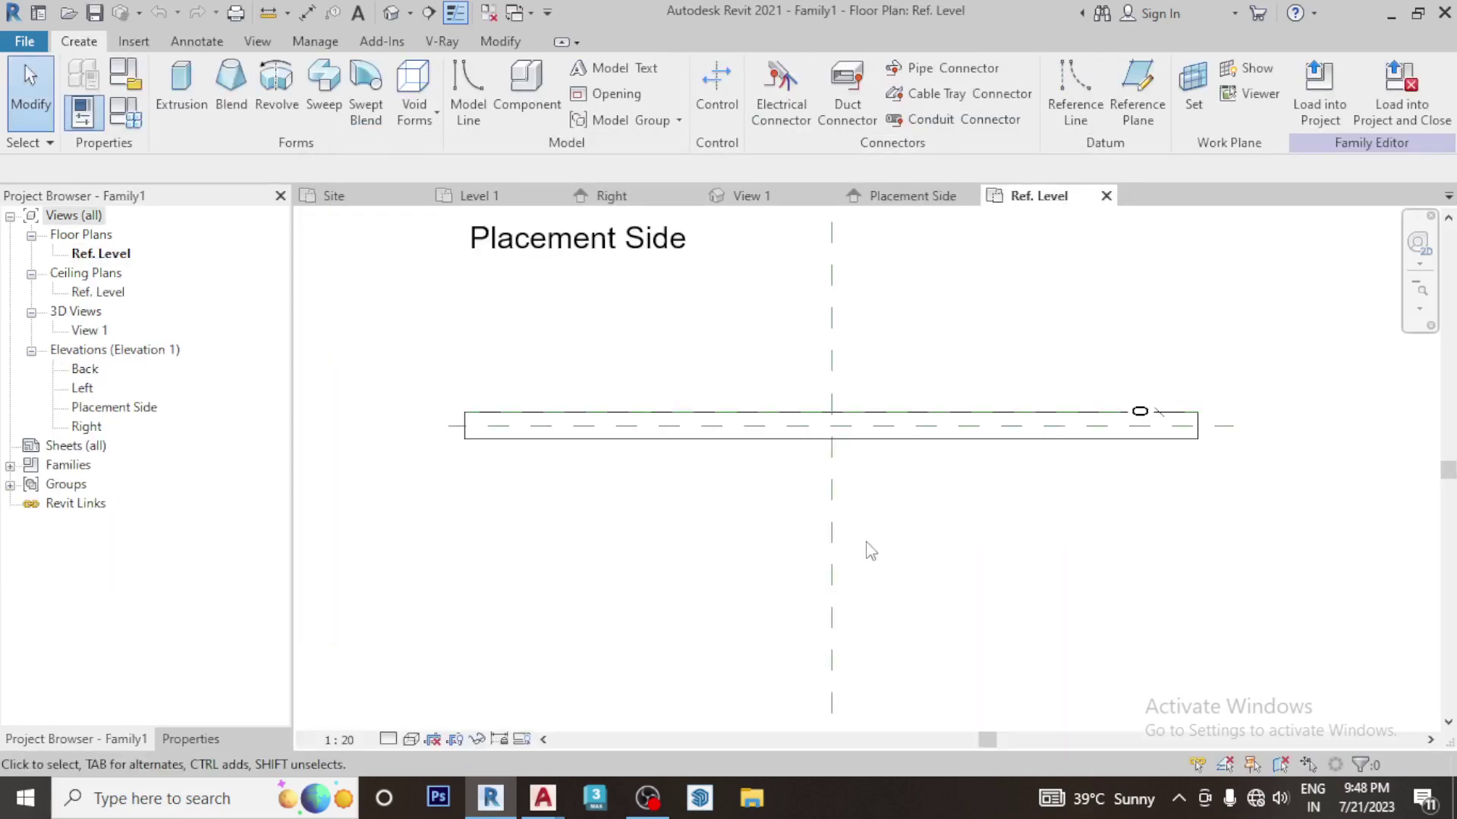
pyautogui.scroll(-3, 870, 551)
pyautogui.scroll(1, 830, 516)
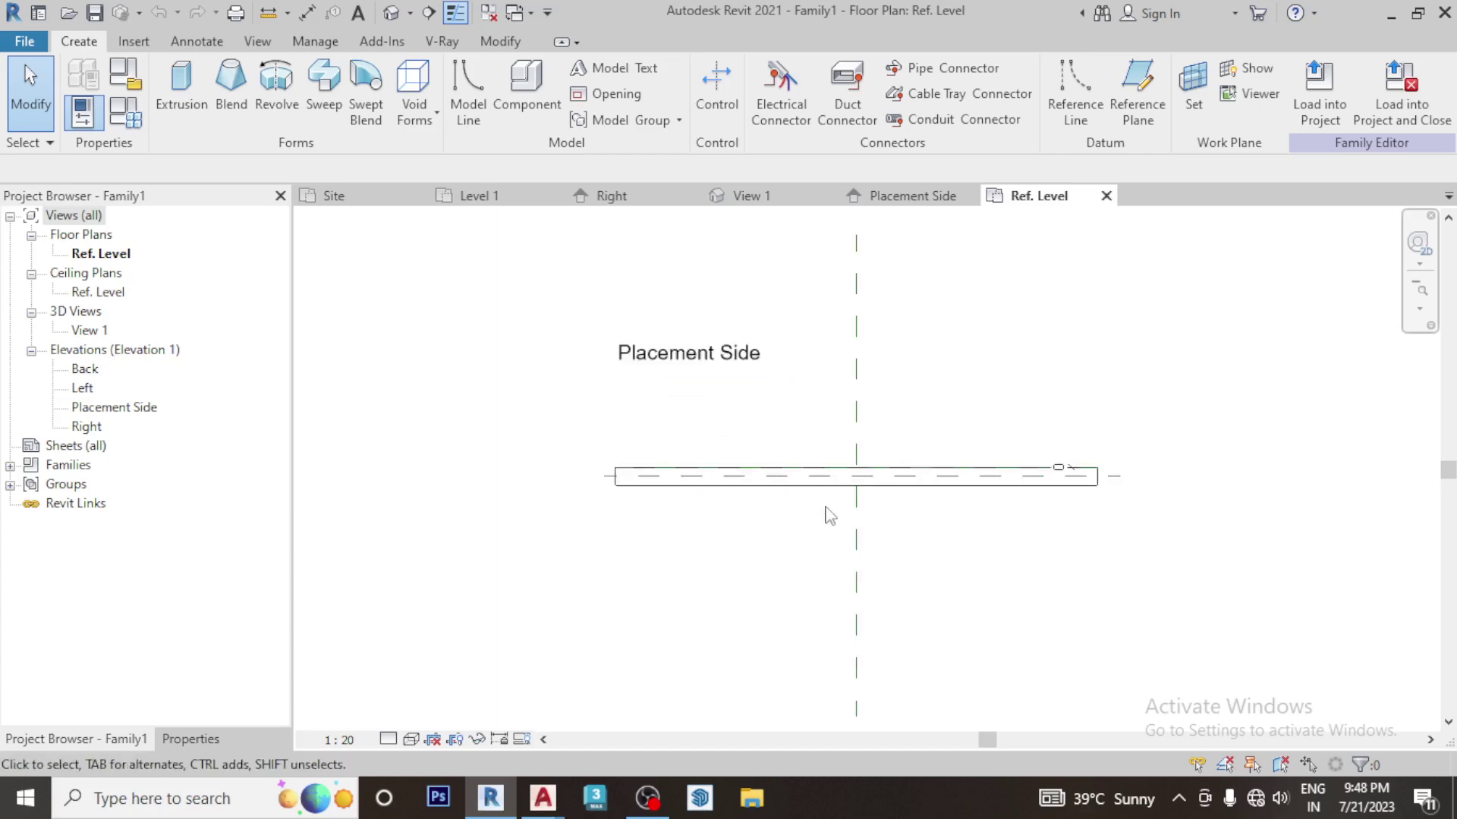
pyautogui.scroll(2, 830, 517)
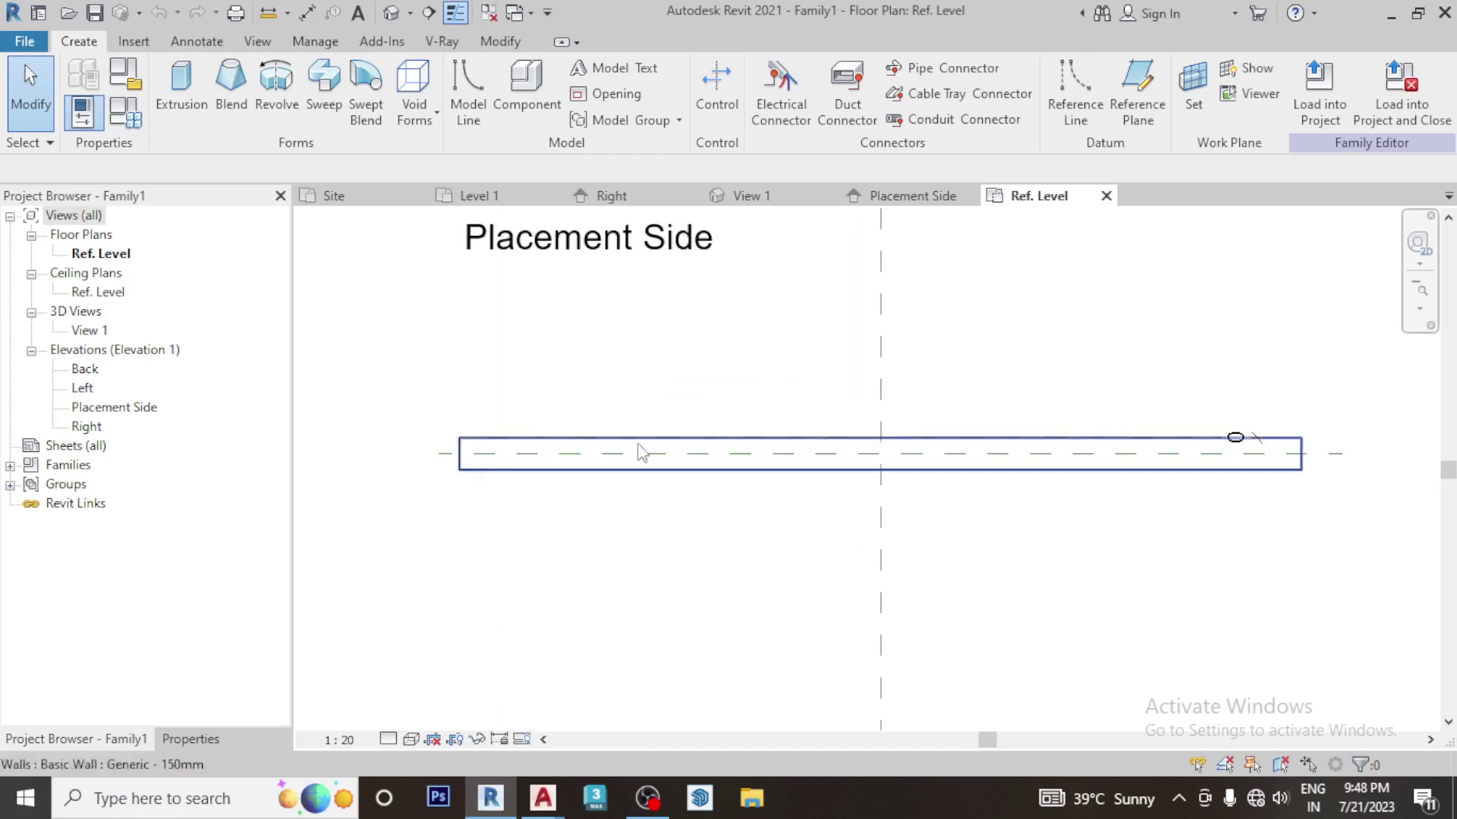
# Filter the family categories to Architecture and set the family category to Windows
pyautogui.click(125, 74)
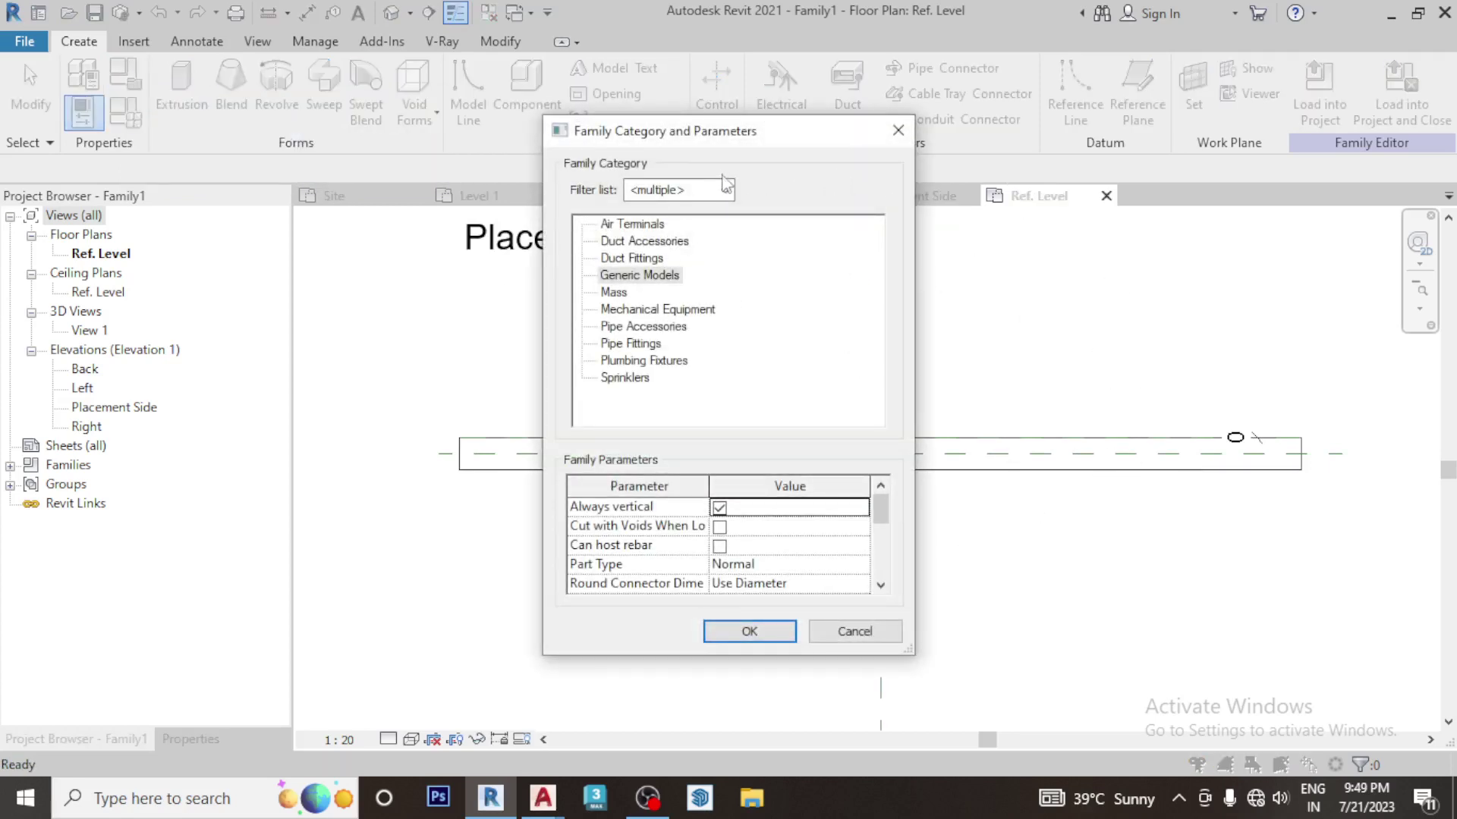
pyautogui.click(726, 189)
pyautogui.click(631, 245)
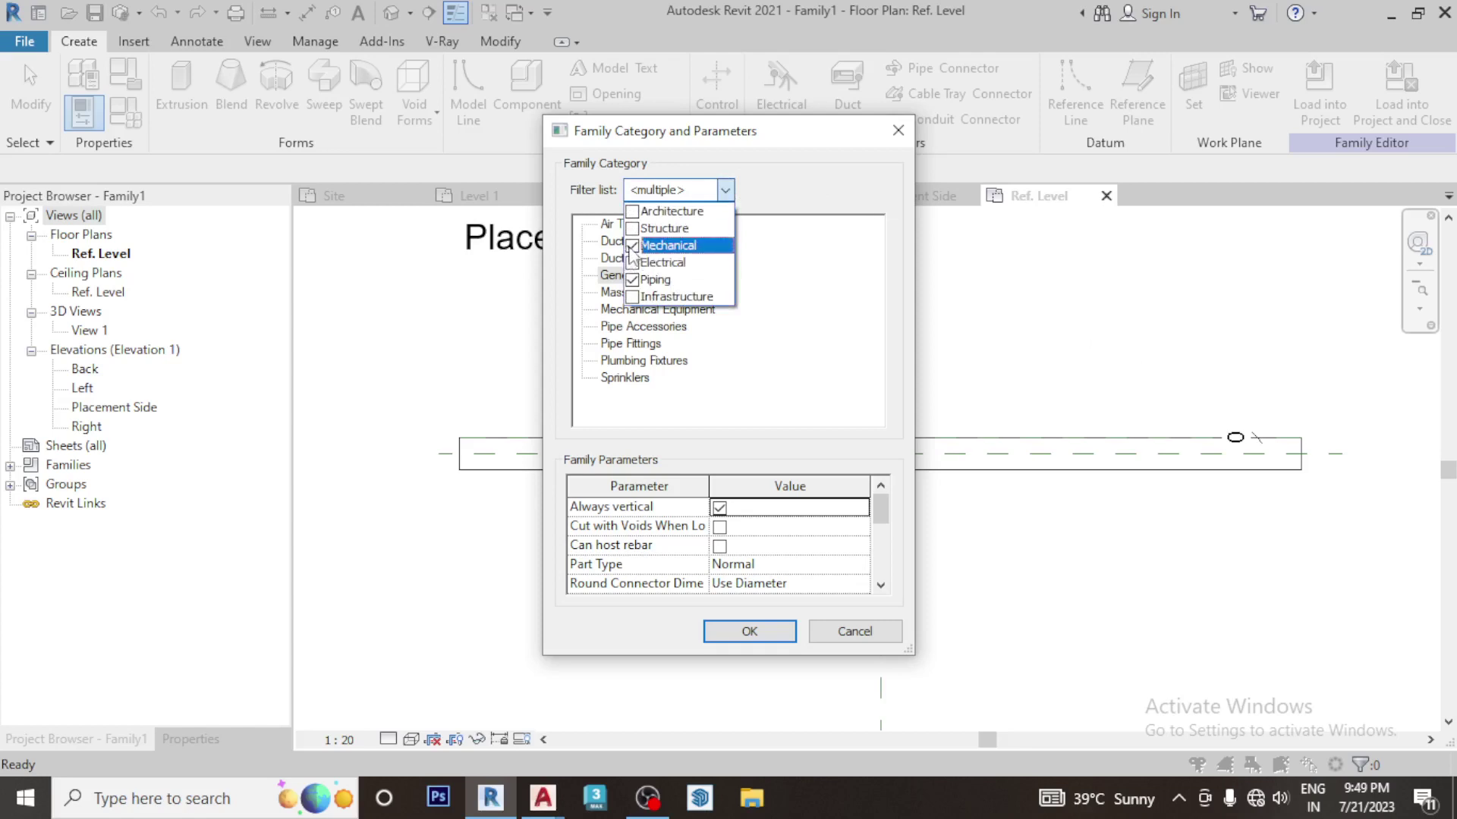
pyautogui.click(631, 279)
pyautogui.click(631, 211)
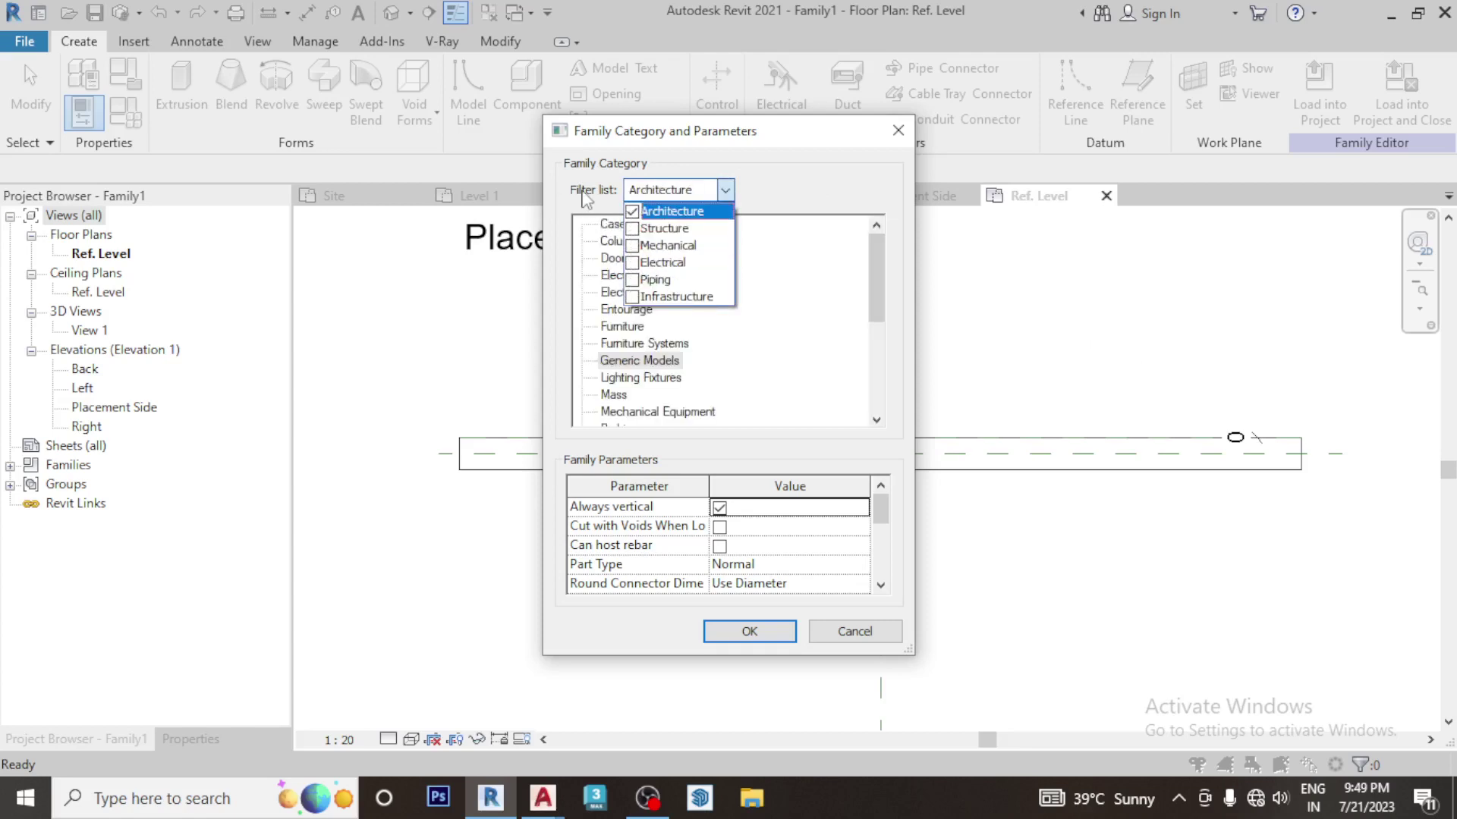
pyautogui.click(613, 211)
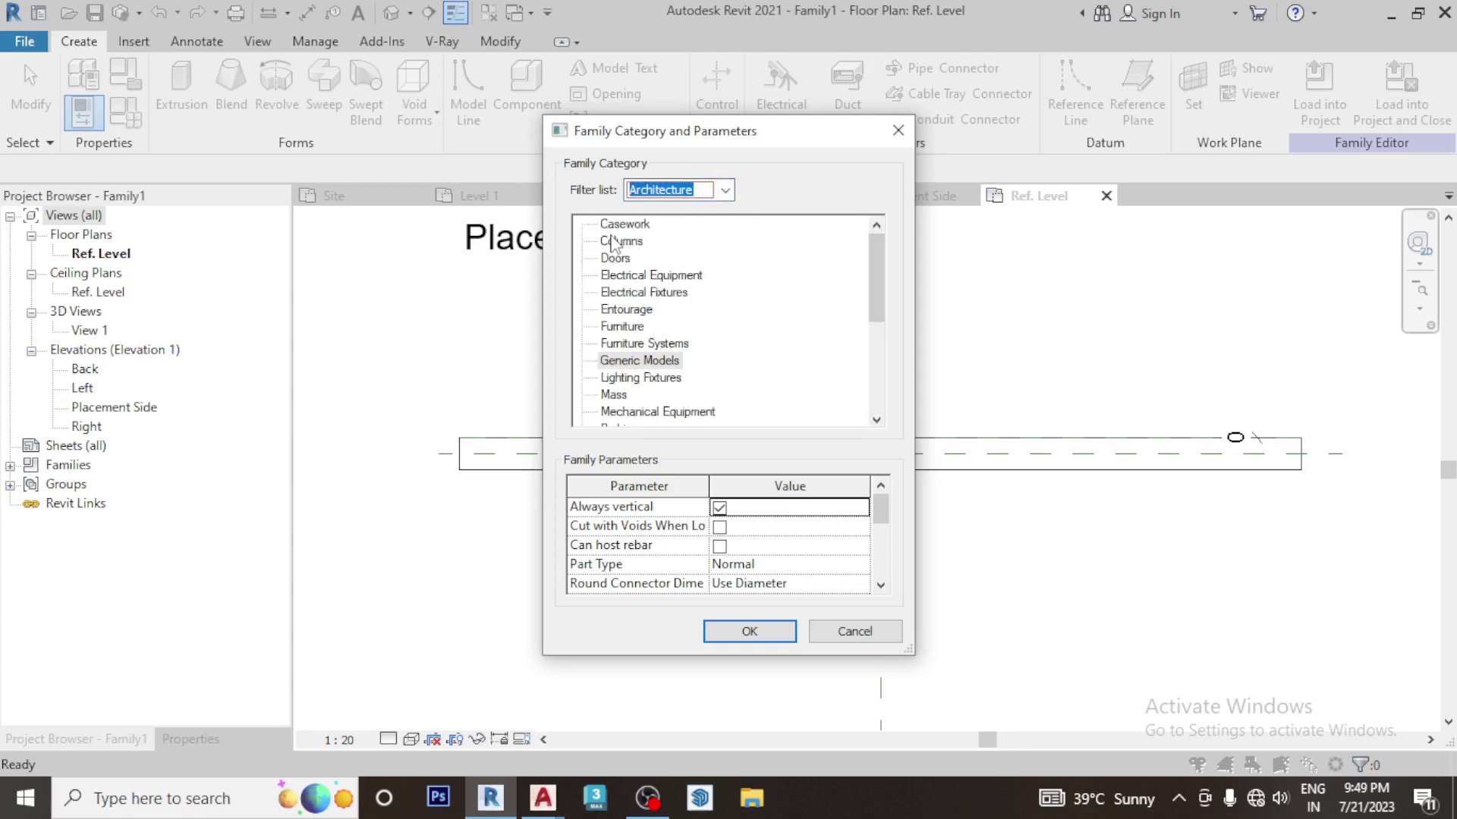
pyautogui.scroll(-2, 624, 275)
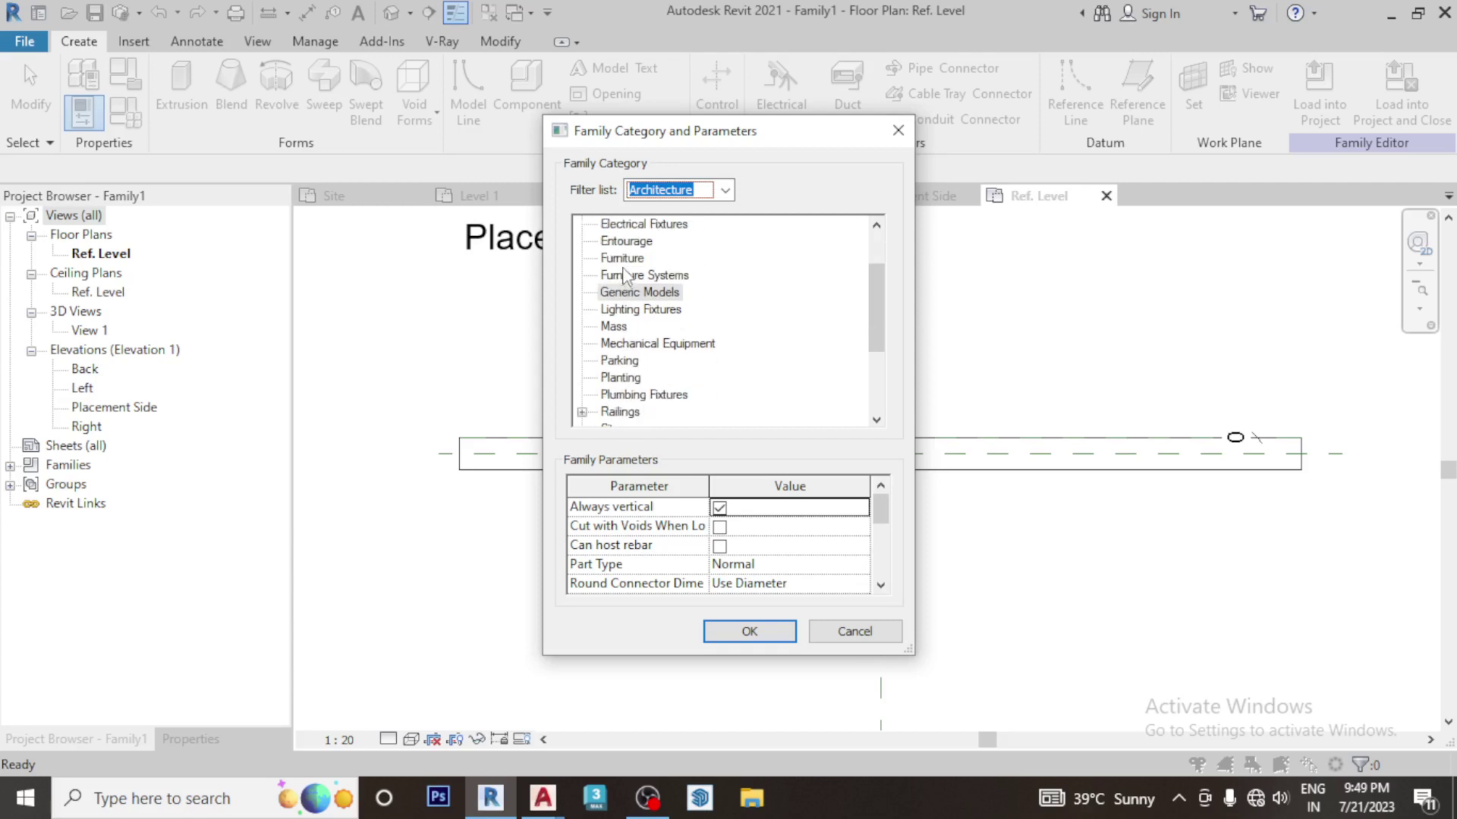
pyautogui.scroll(-3, 626, 274)
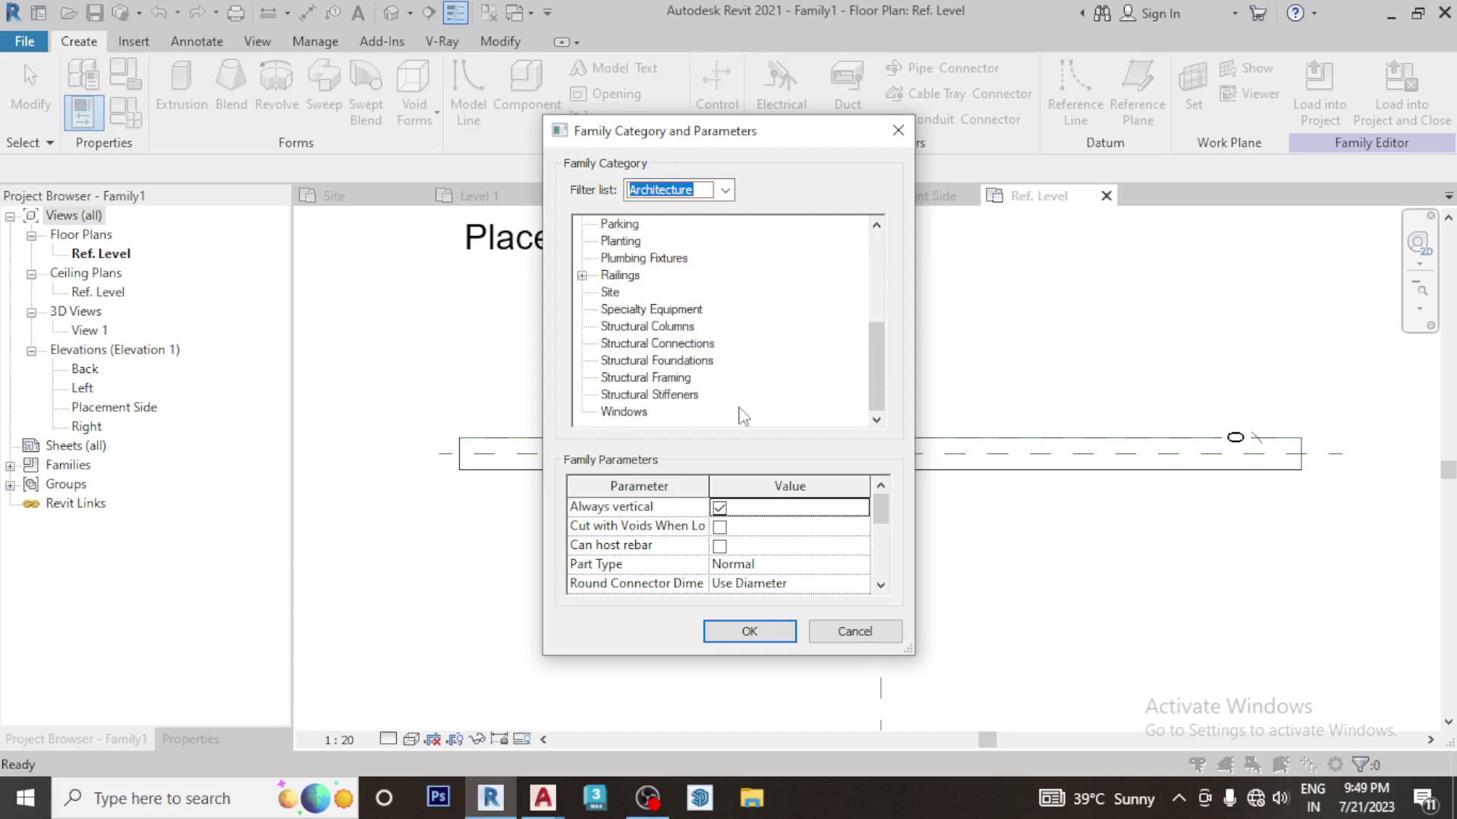
pyautogui.click(628, 416)
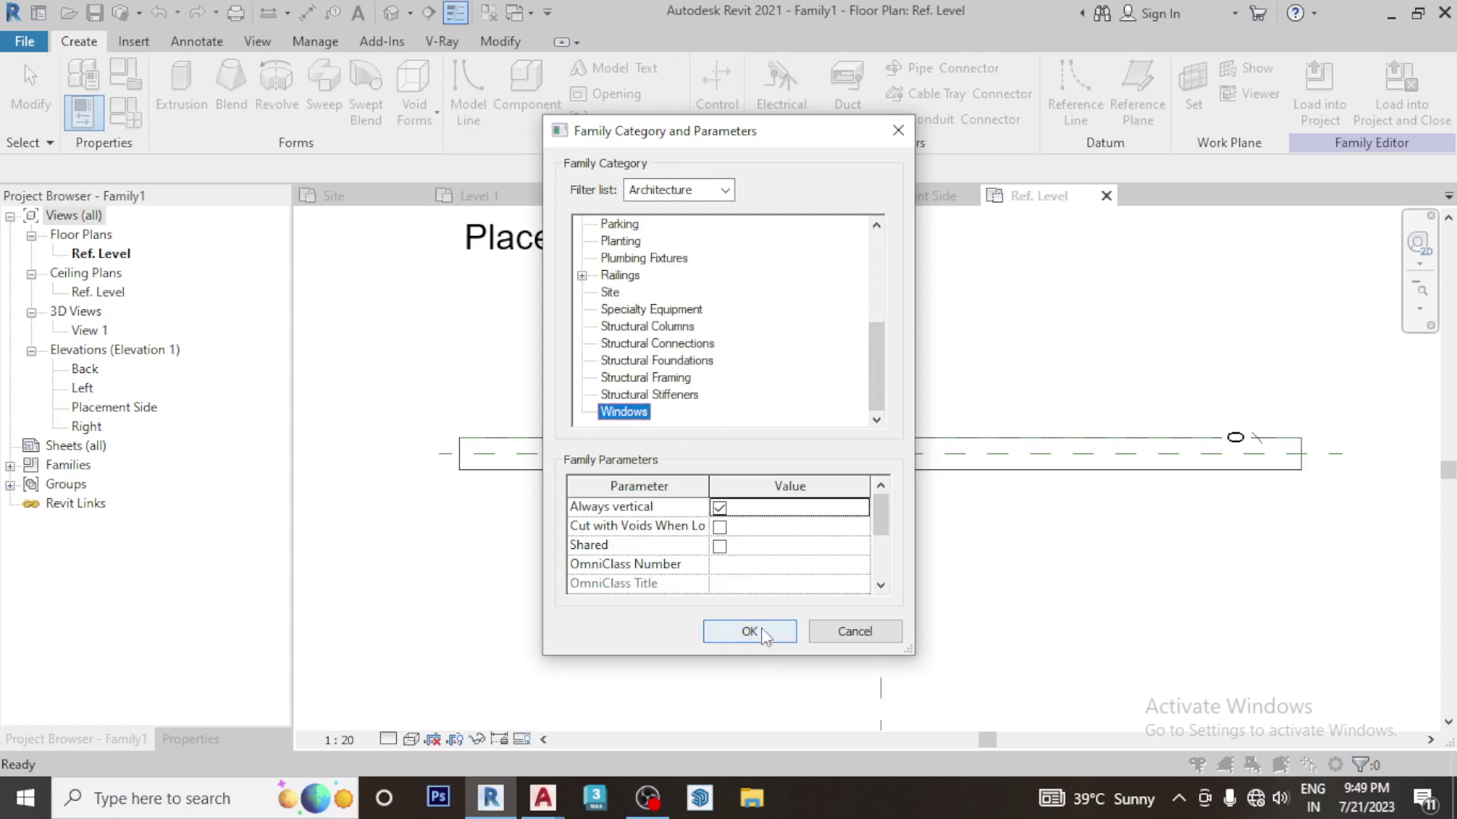
pyautogui.click(749, 632)
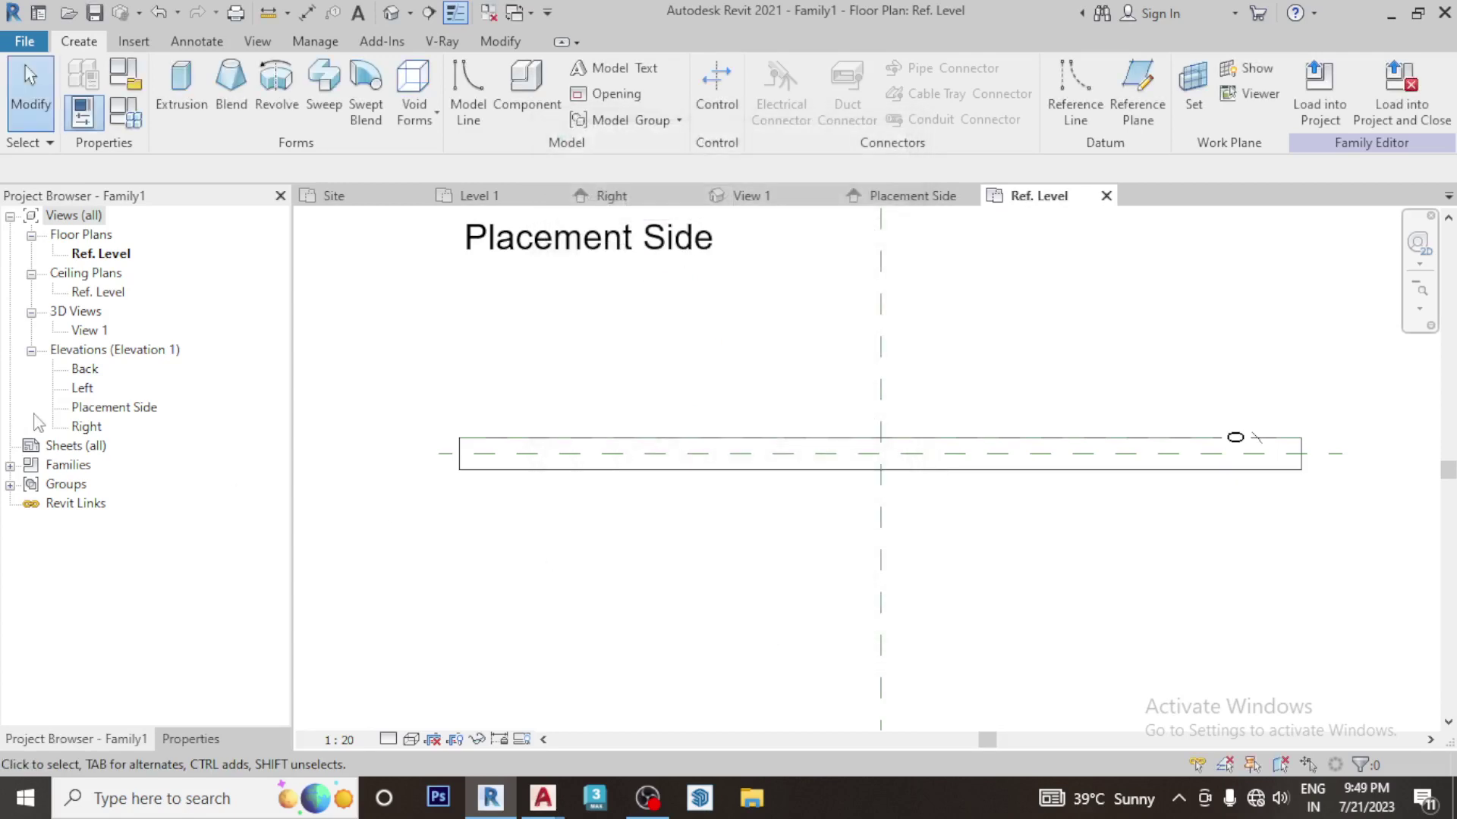
# In the Placement Side elevation, pick-offset a reference plane 650 above Ref. Level
pyautogui.doubleClick(102, 408)
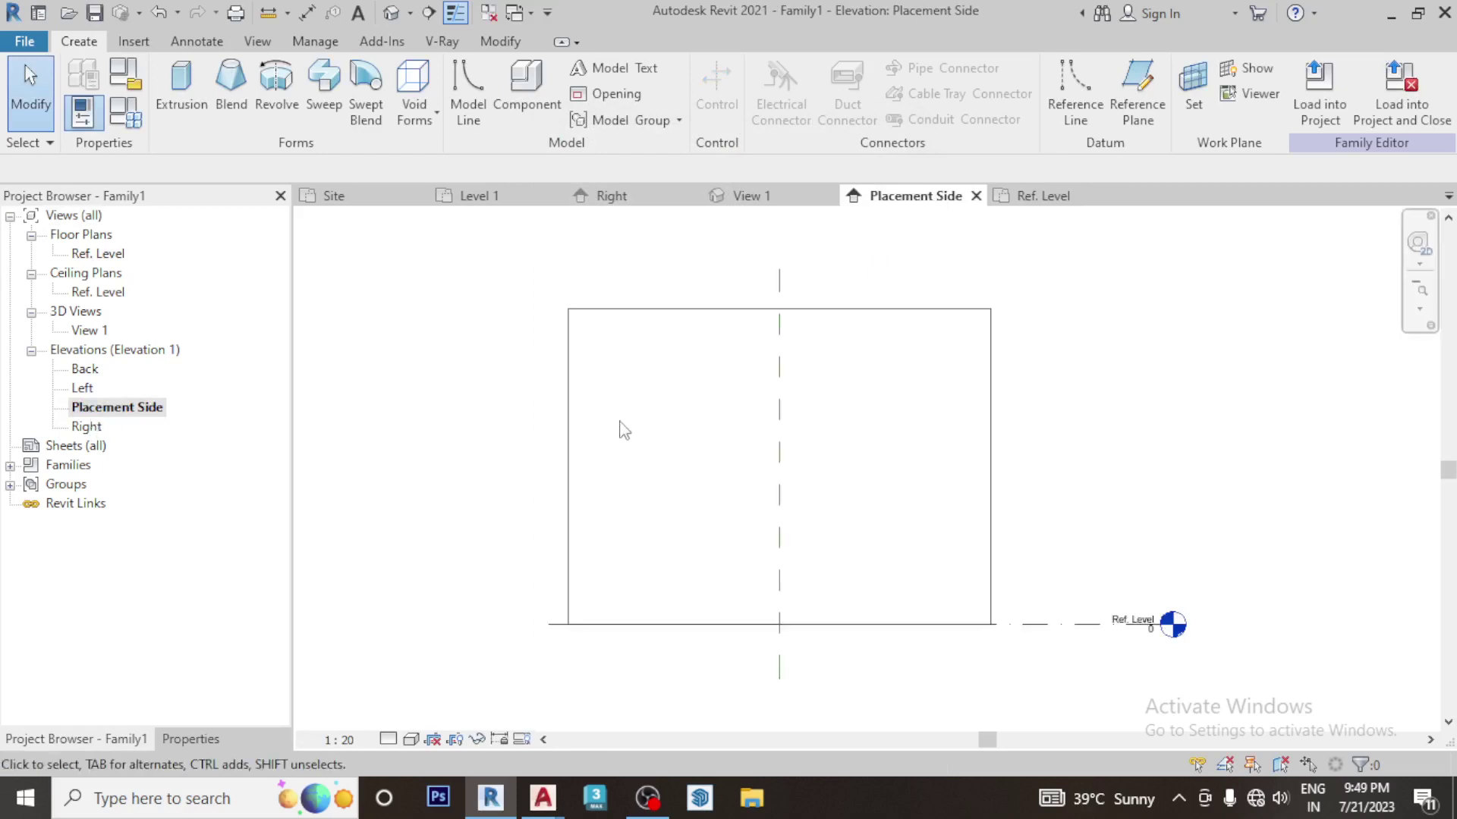
pyautogui.moveTo(620, 430); pyautogui.dragTo(670, 440, button='middle')
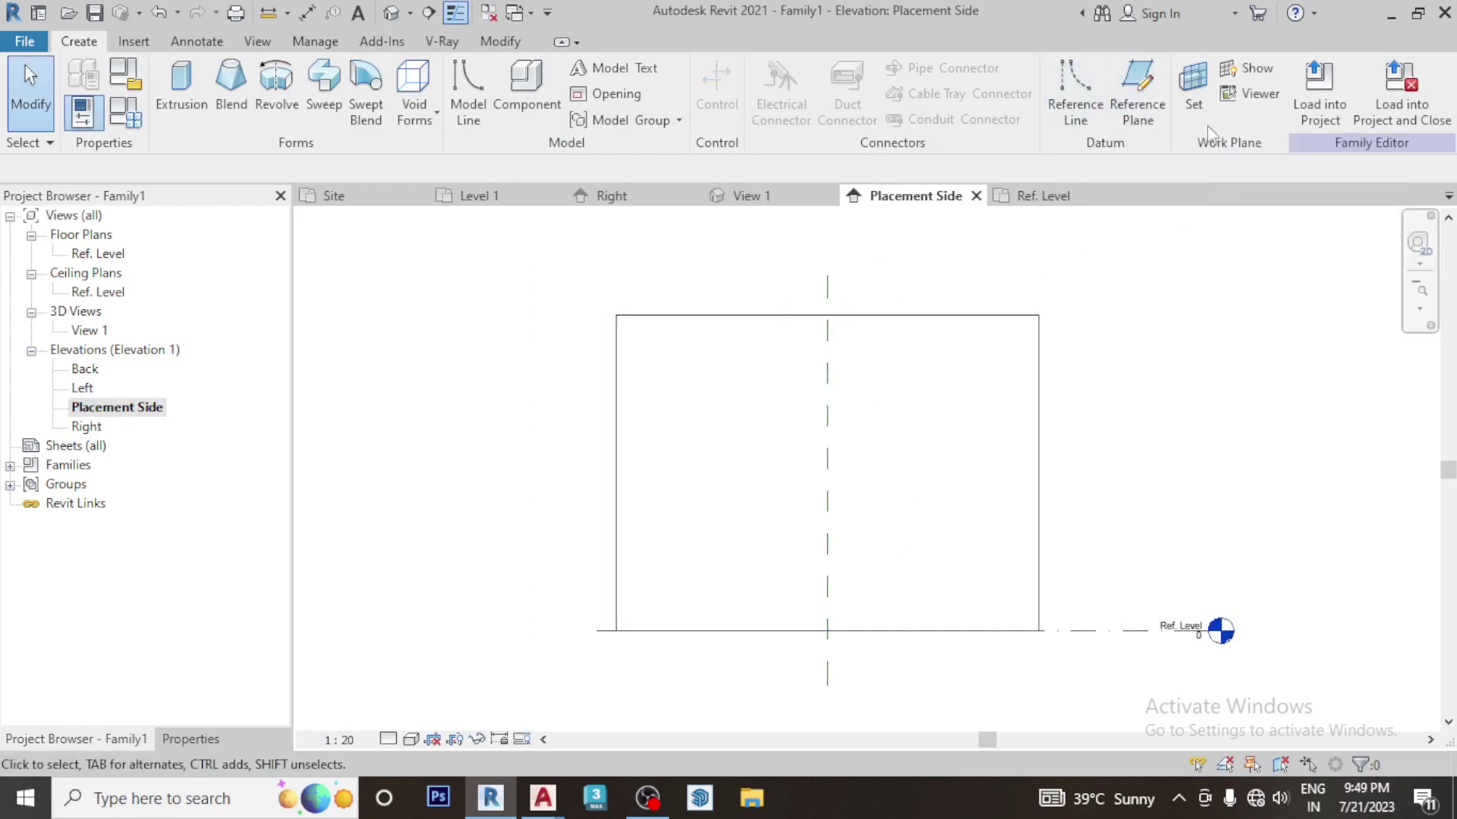
pyautogui.click(1159, 106)
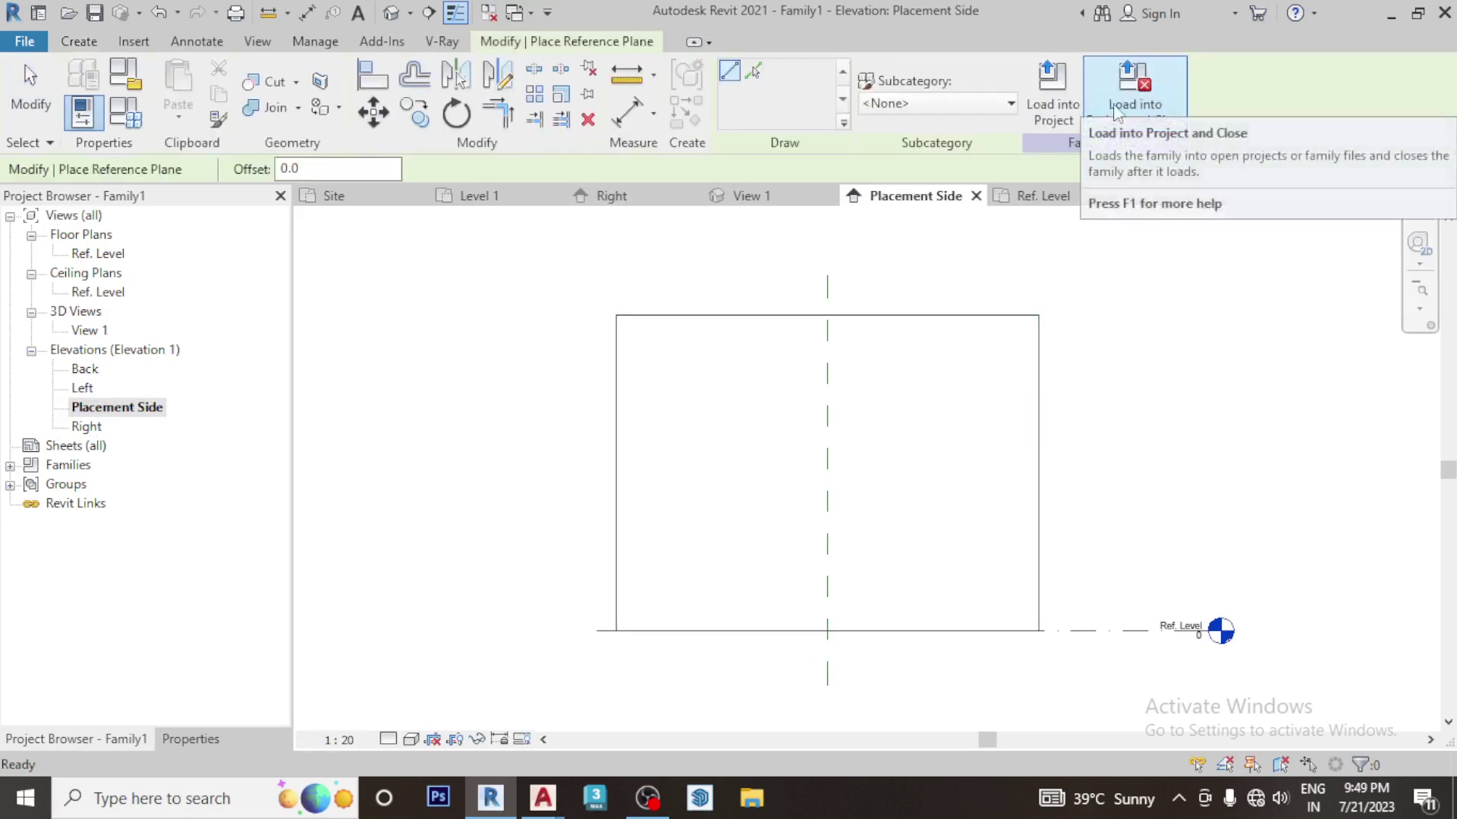
pyautogui.click(752, 71)
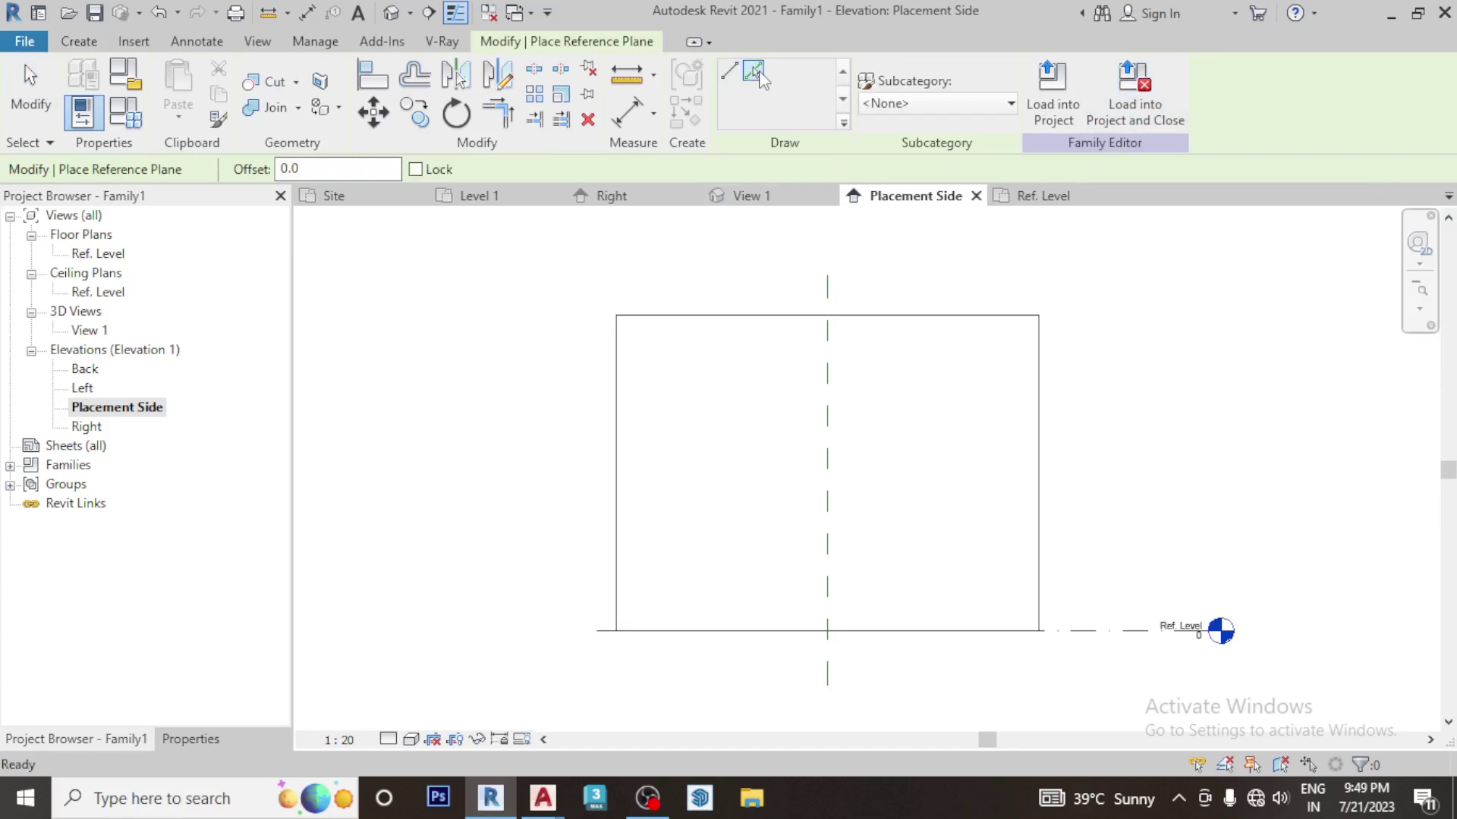
pyautogui.doubleClick(290, 168)
pyautogui.write('650')
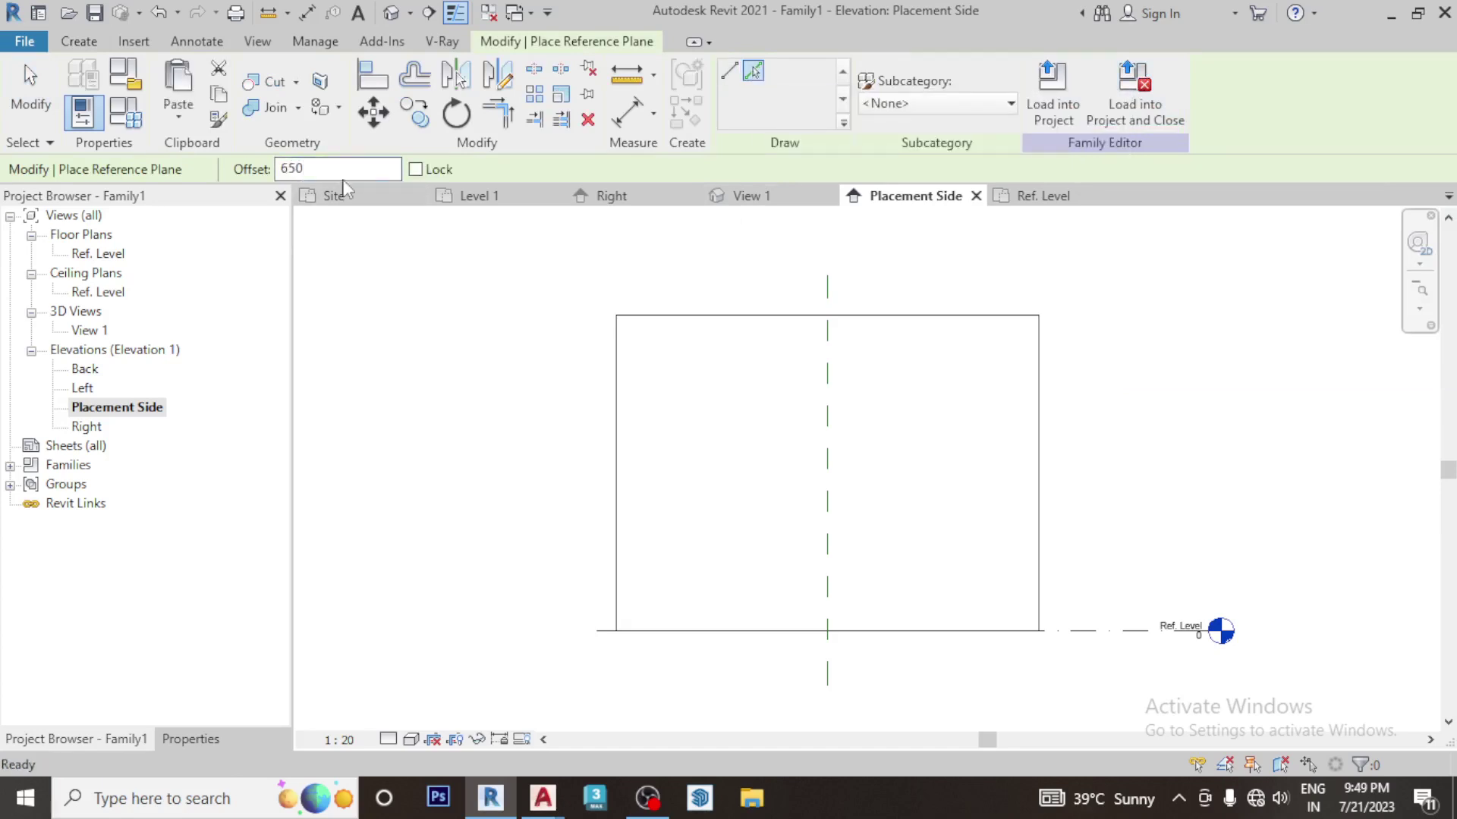
pyautogui.click(1076, 631)
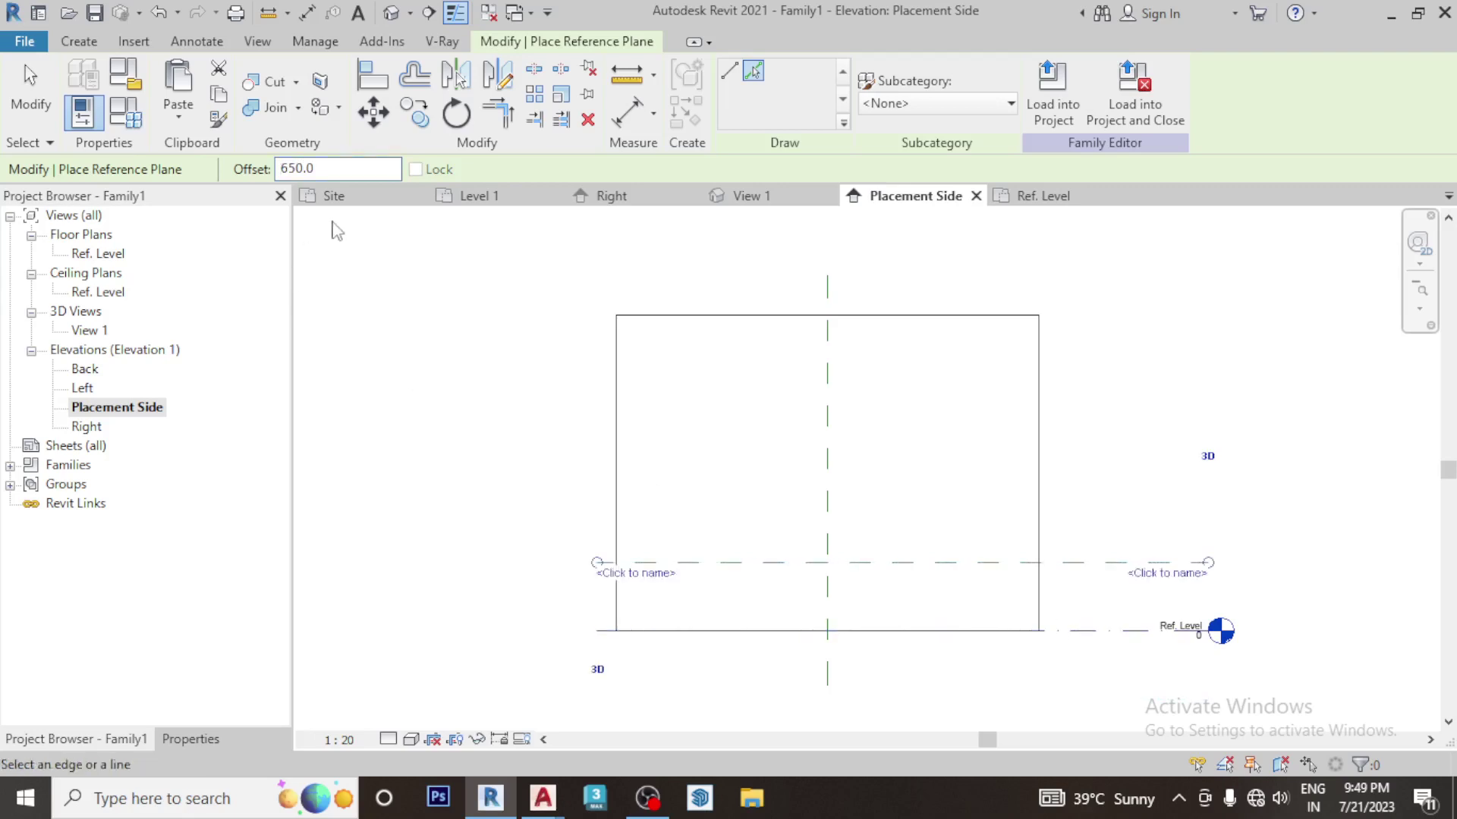
# Add horizontal reference planes 1000 higher, then another 300 above that
pyautogui.doubleClick(303, 168)
pyautogui.write('100')
pyautogui.click(1083, 562)
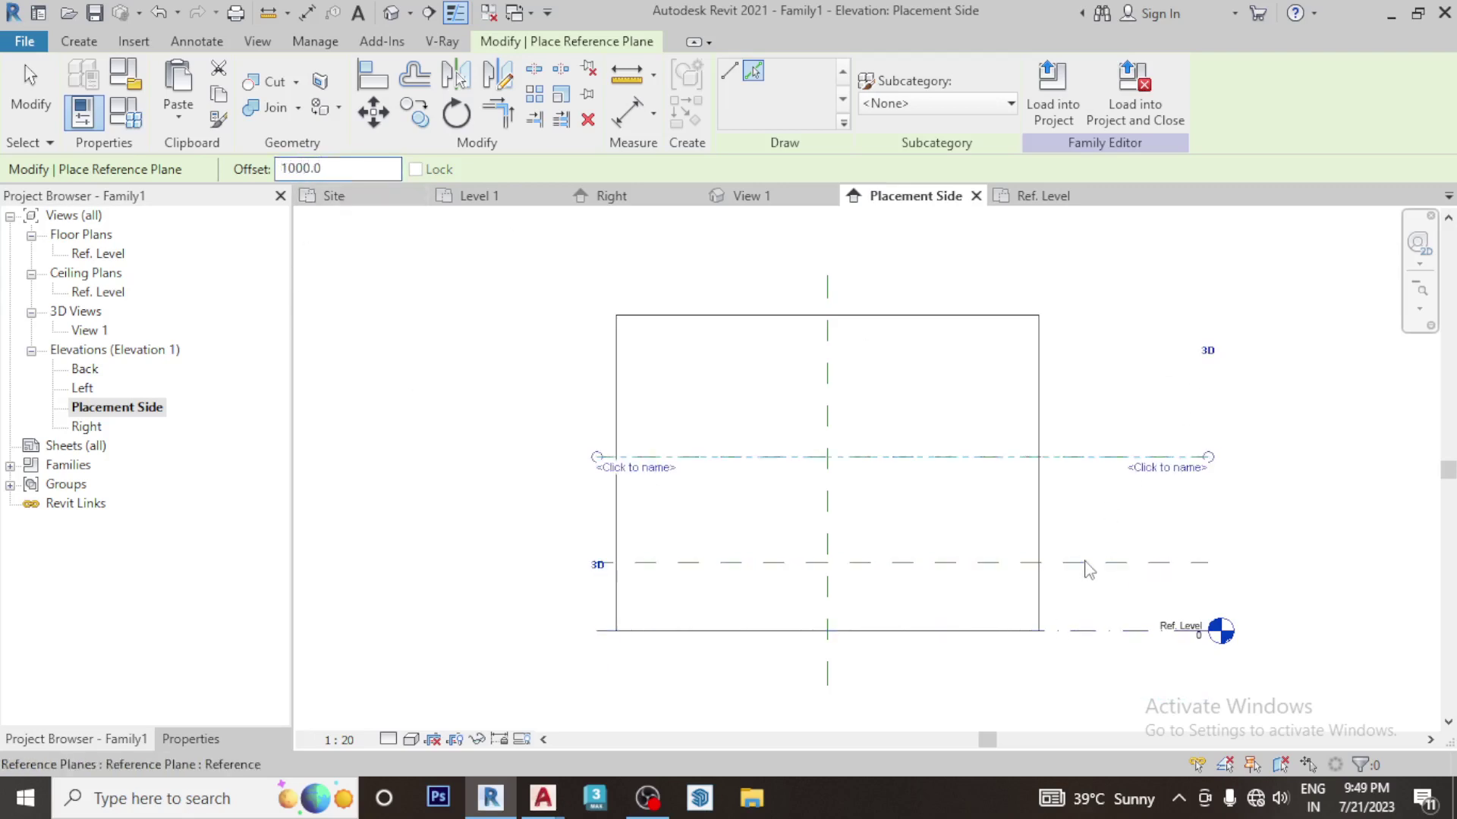
pyautogui.scroll(1, 1074, 536)
pyautogui.doubleClick(326, 168)
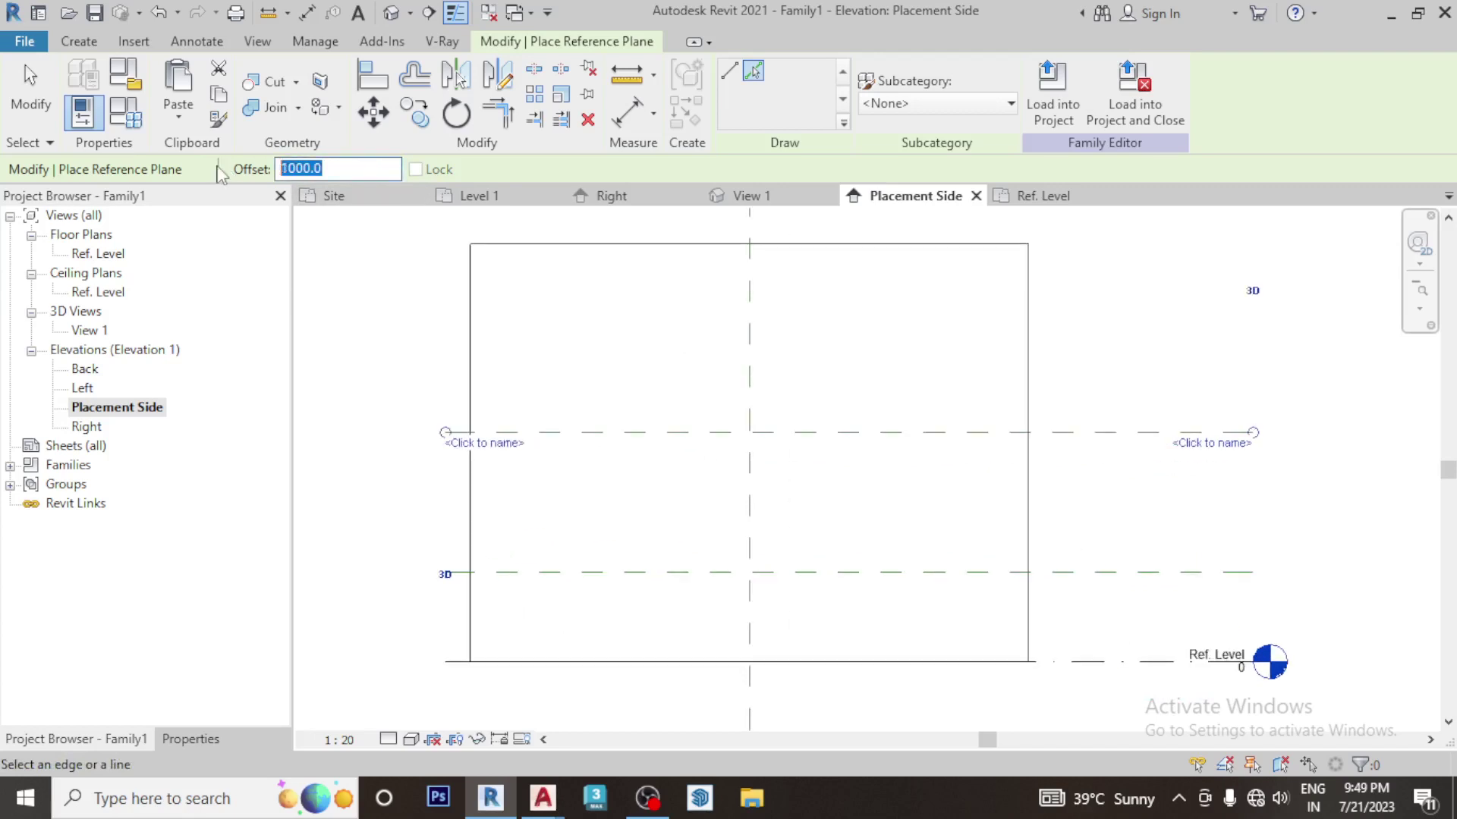
pyautogui.write('30')
pyautogui.click(1065, 439)
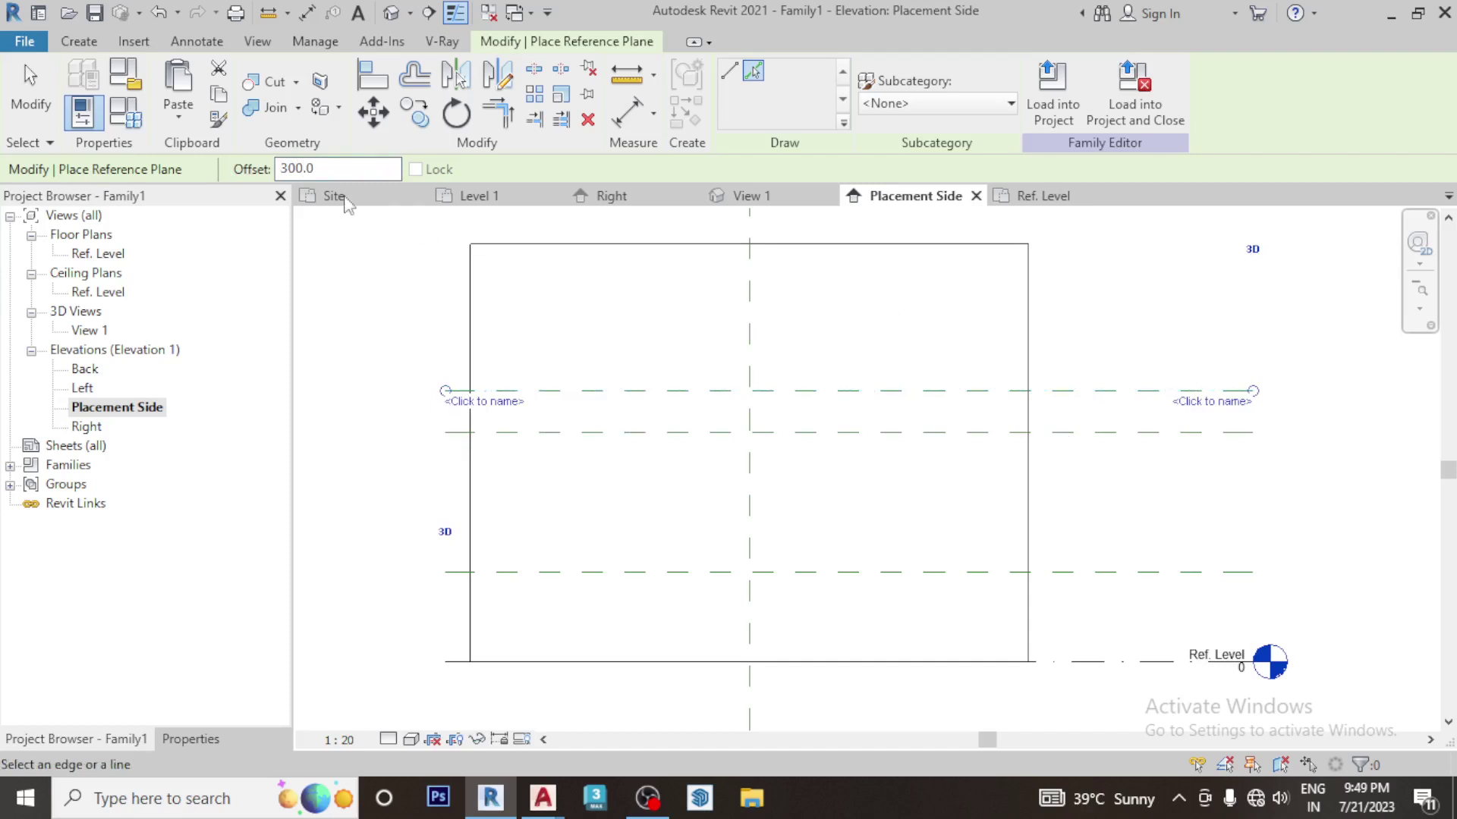
# Offset a vertical reference plane 500 from the centre plane
pyautogui.doubleClick(326, 168)
pyautogui.write('5')
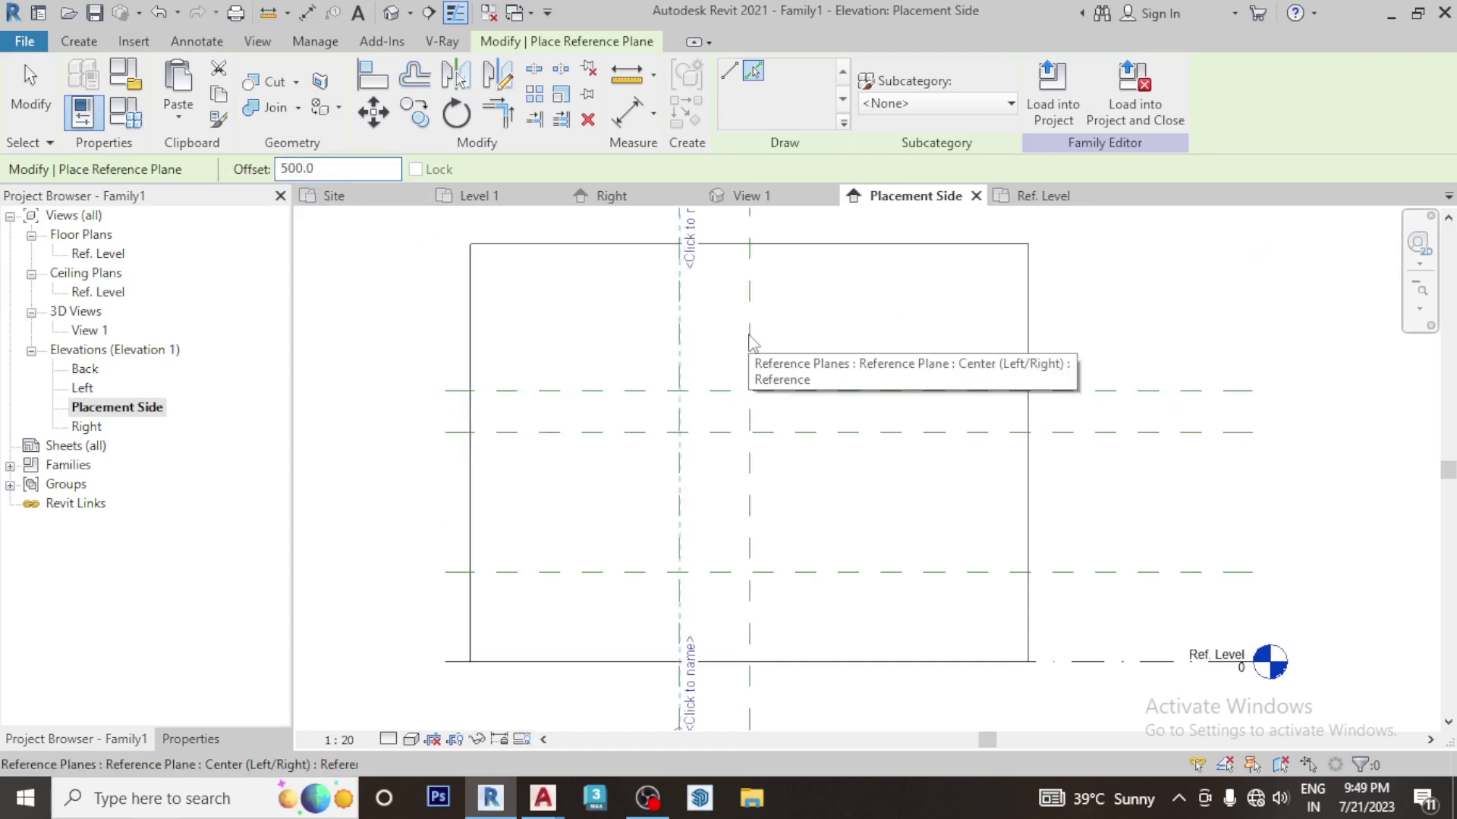
pyautogui.click(752, 340)
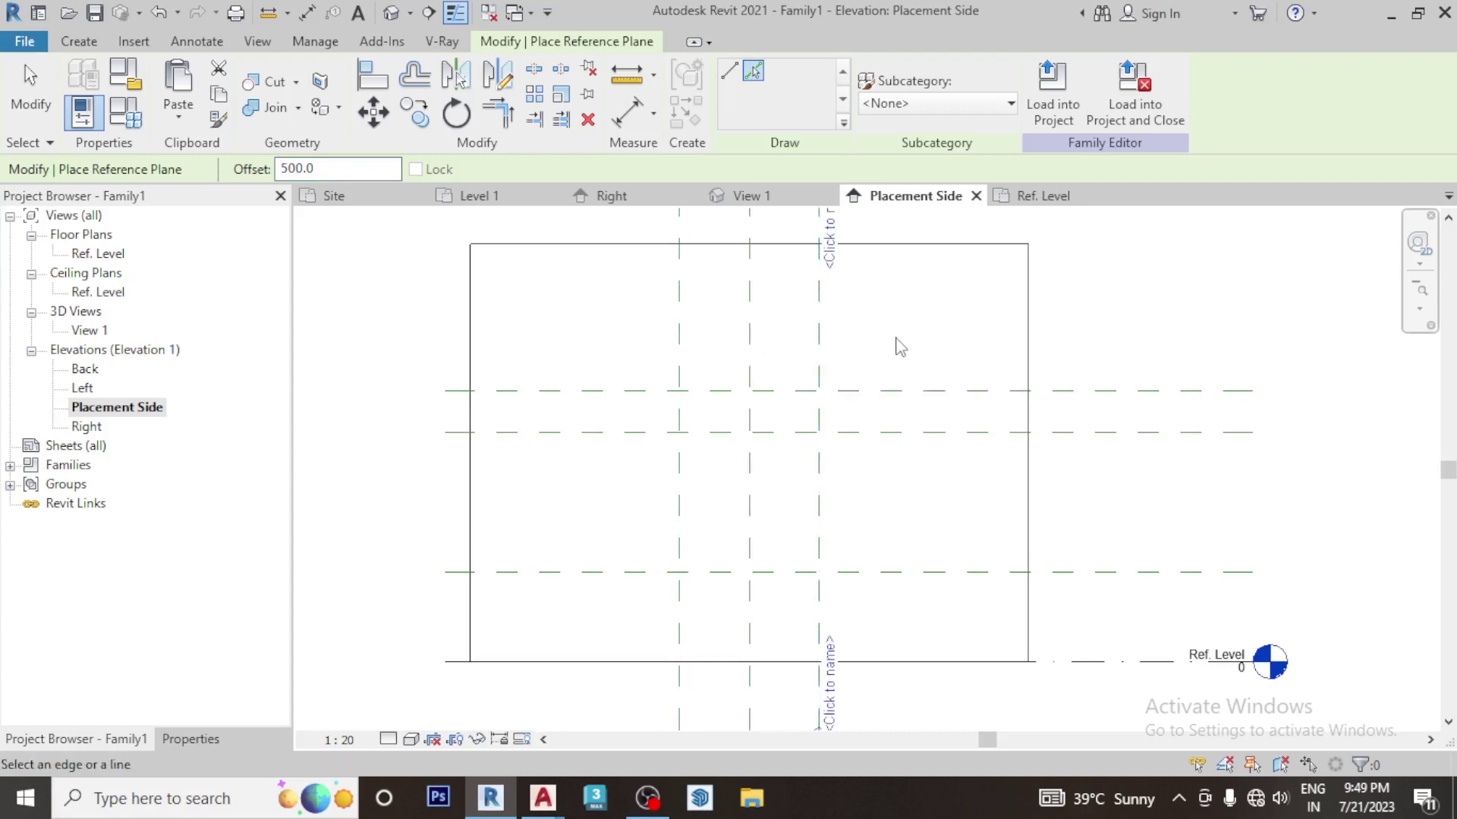
pyautogui.press('Escape')
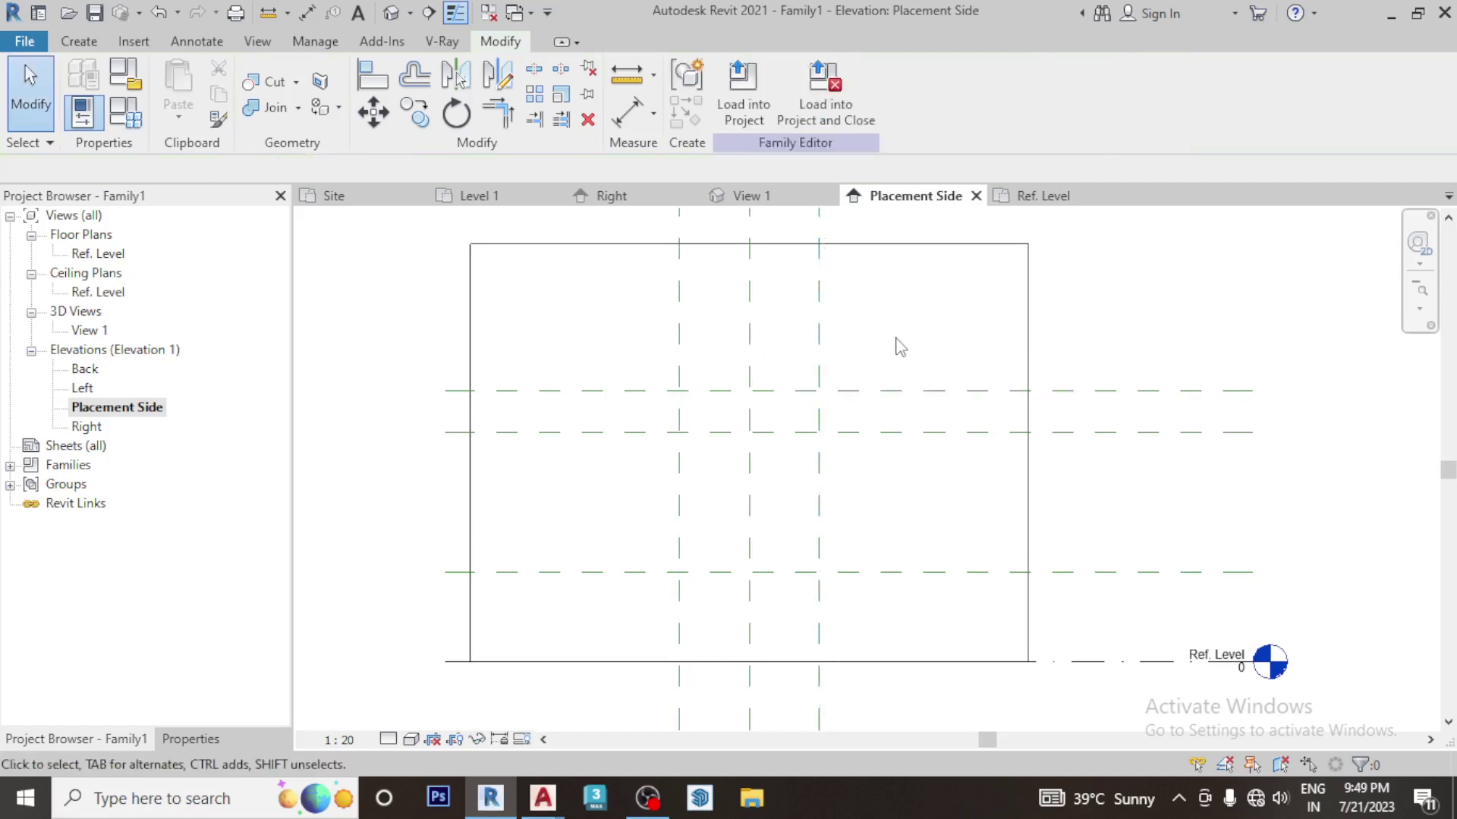
# Pan and zoom into the wall elevation and show the Create tab tools
pyautogui.moveTo(910, 346); pyautogui.dragTo(902, 335, button='middle')
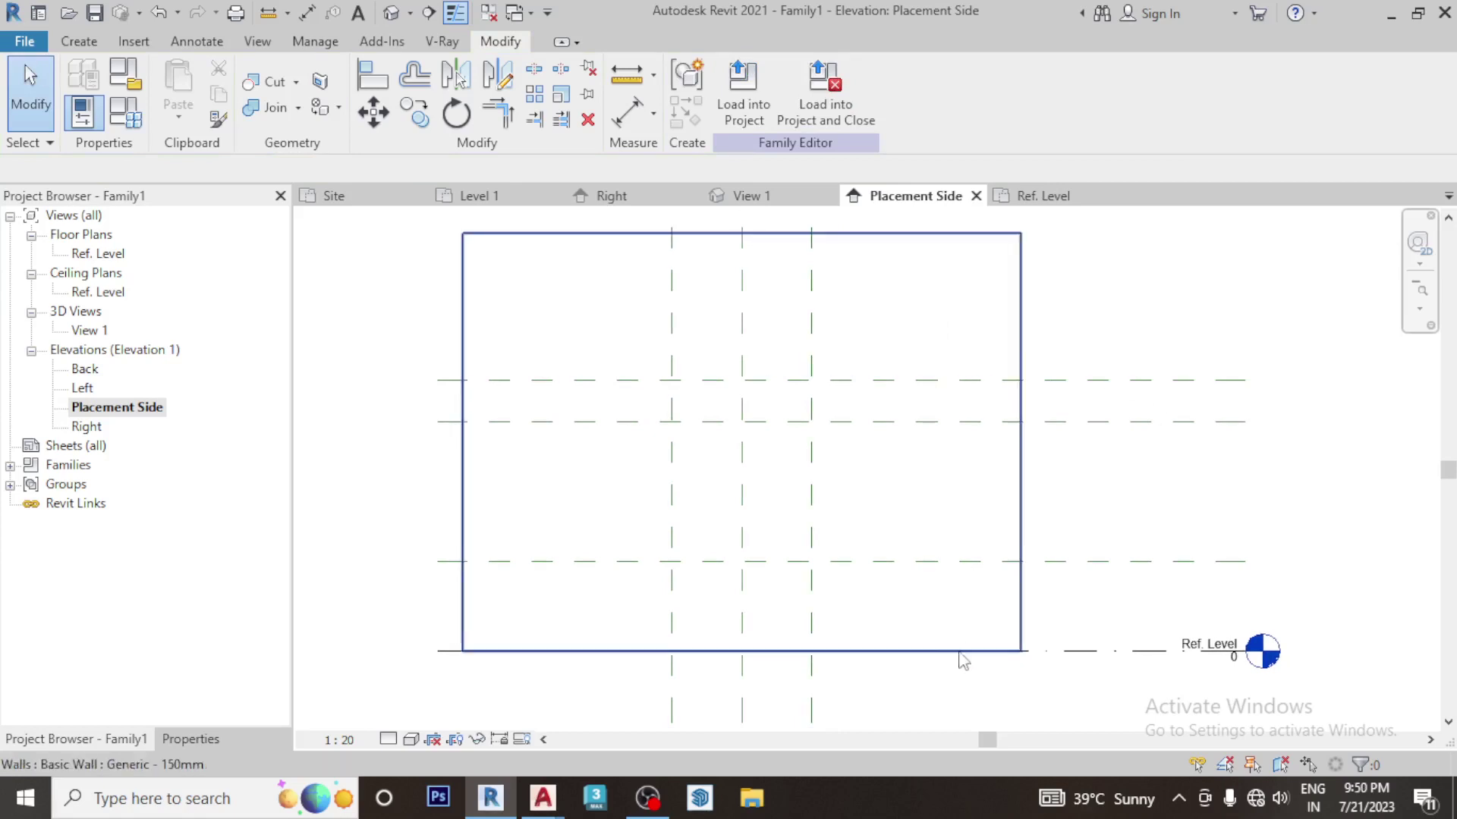
pyautogui.scroll(2, 865, 523)
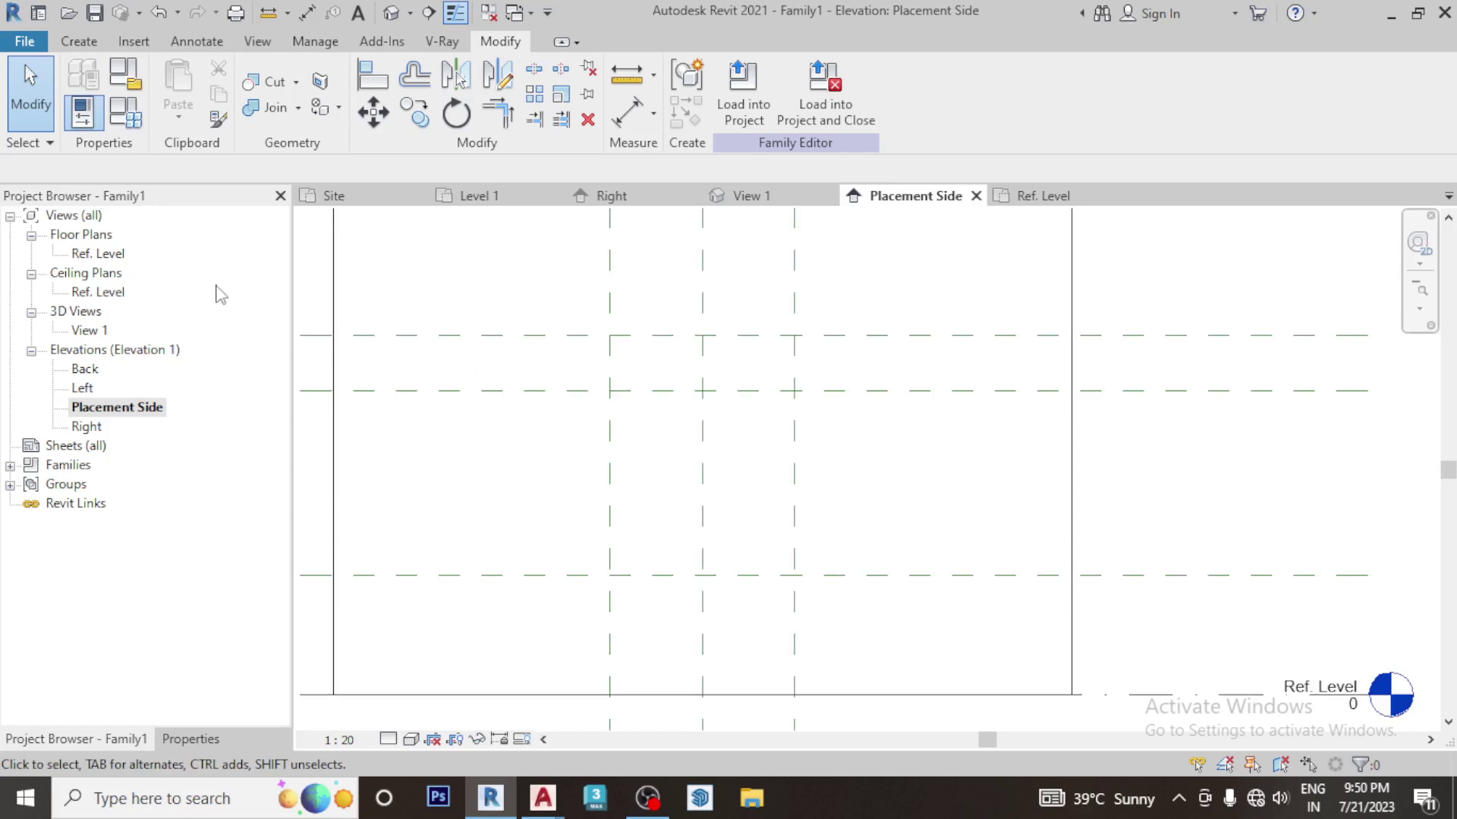
pyautogui.click(82, 38)
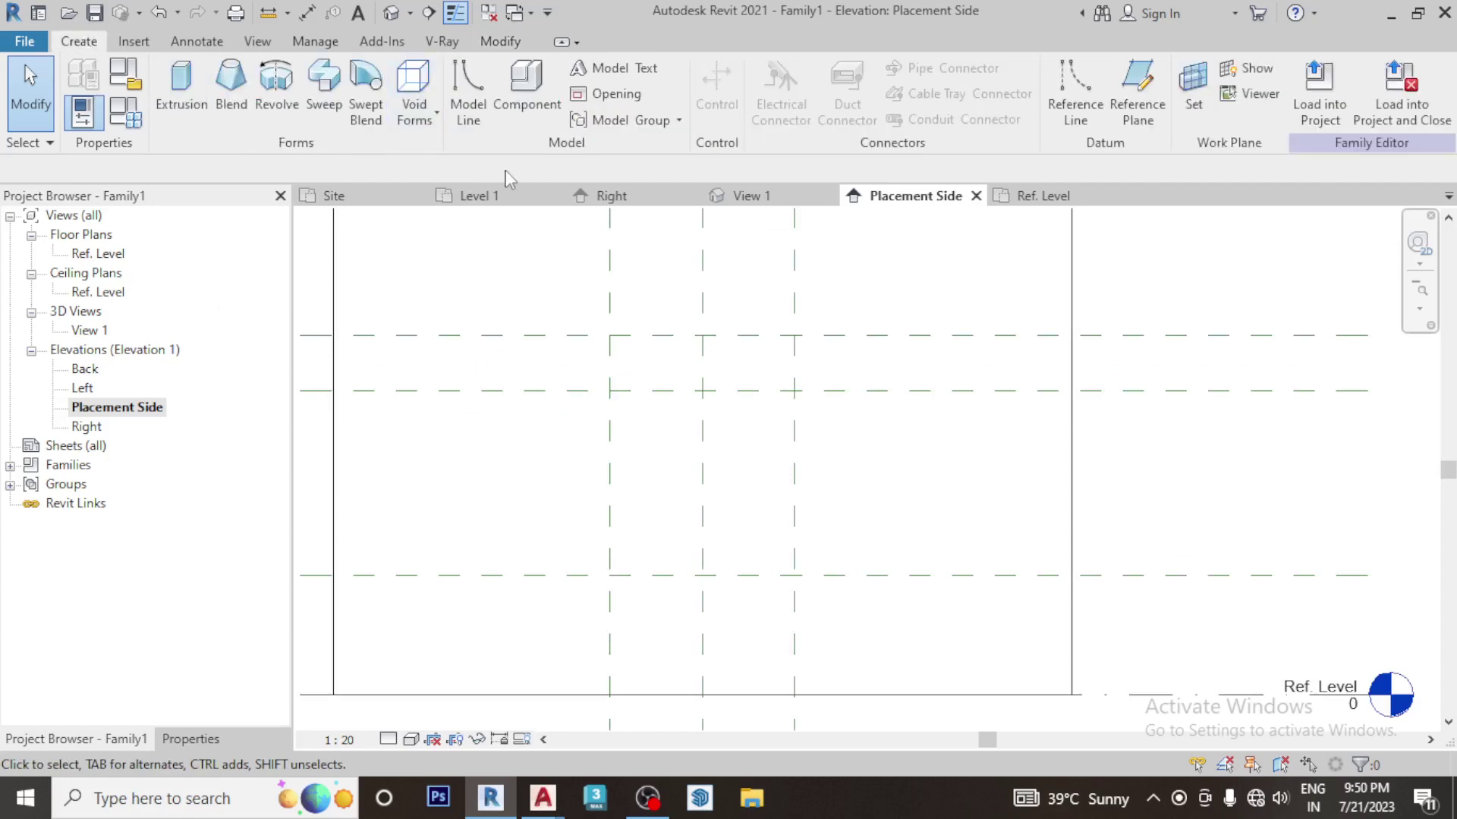
# Sketch a wall opening from three lines and a start-end-radius arc along the reference planes
pyautogui.click(606, 97)
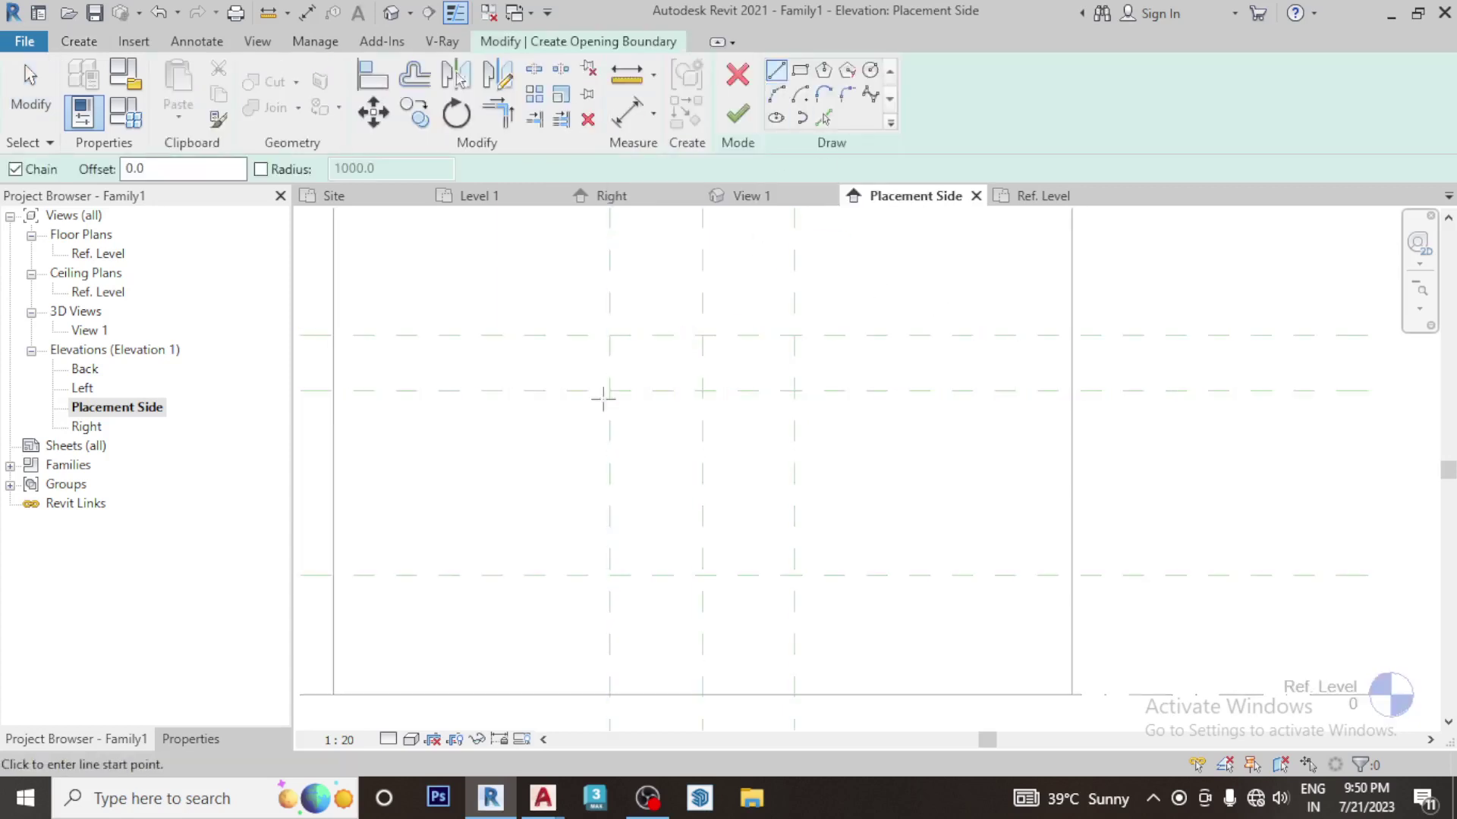
pyautogui.click(610, 391)
pyautogui.click(609, 575)
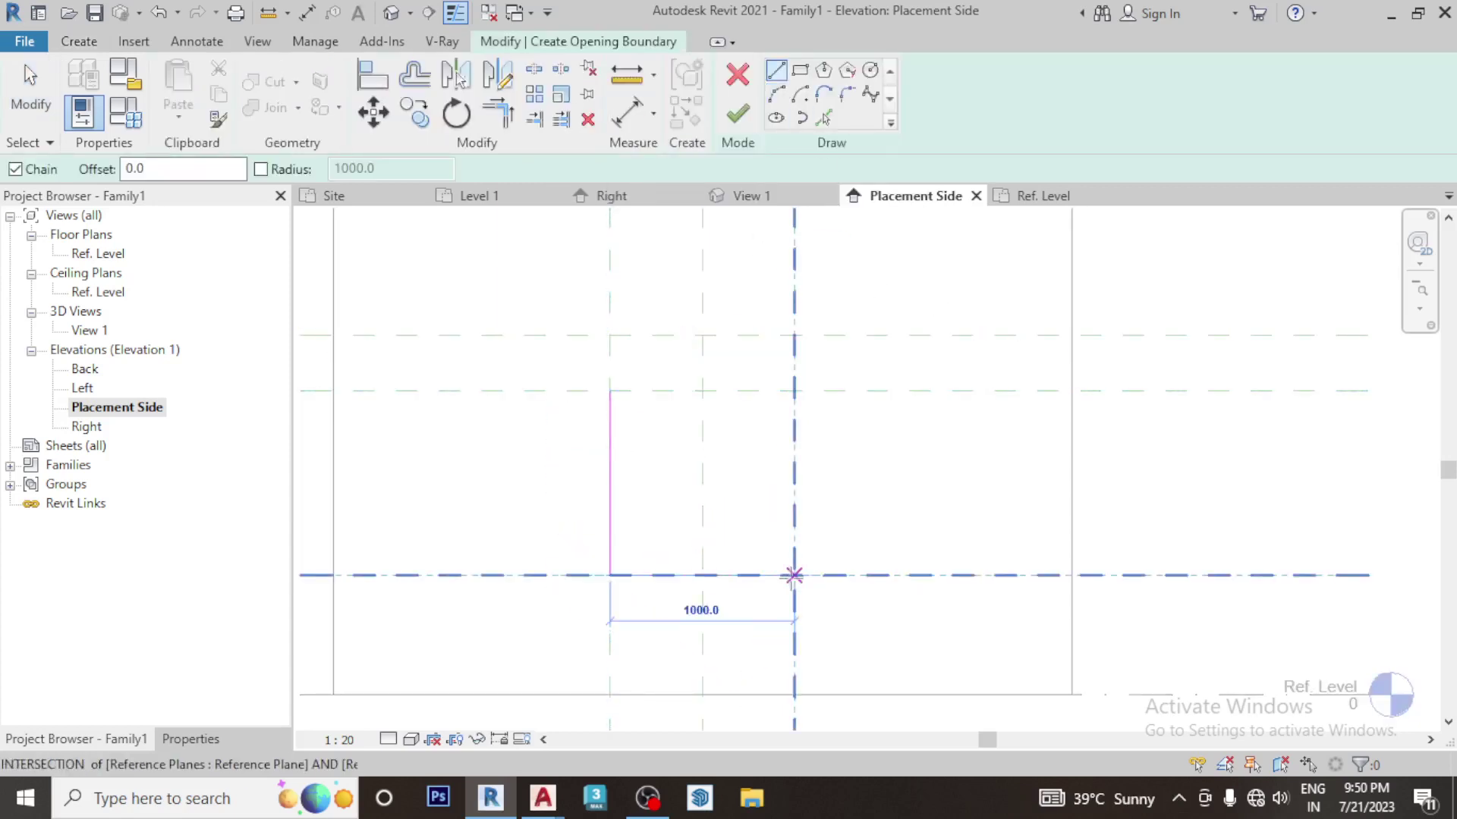
pyautogui.click(794, 575)
pyautogui.click(794, 391)
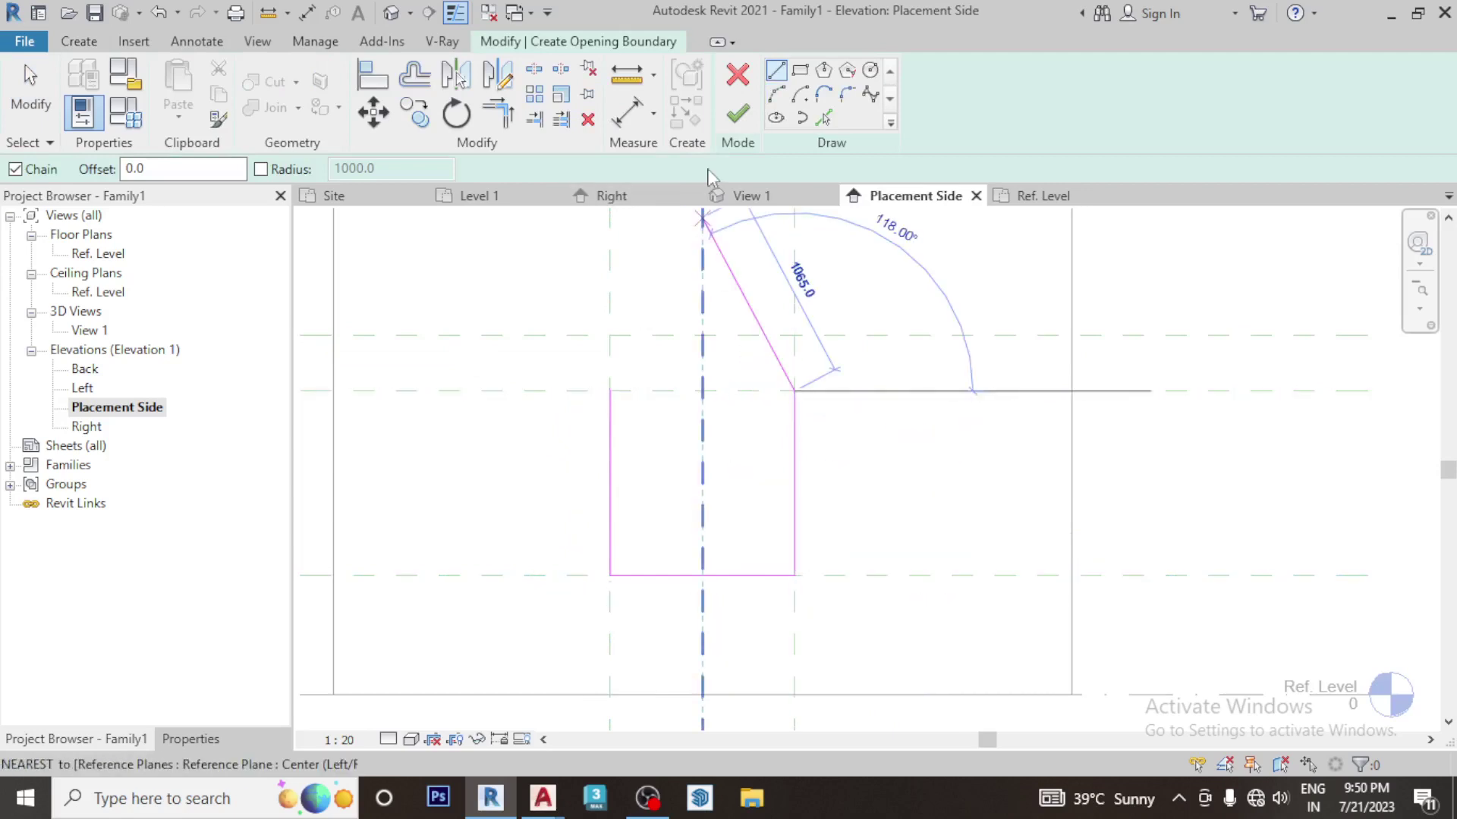
pyautogui.click(776, 94)
pyautogui.click(610, 391)
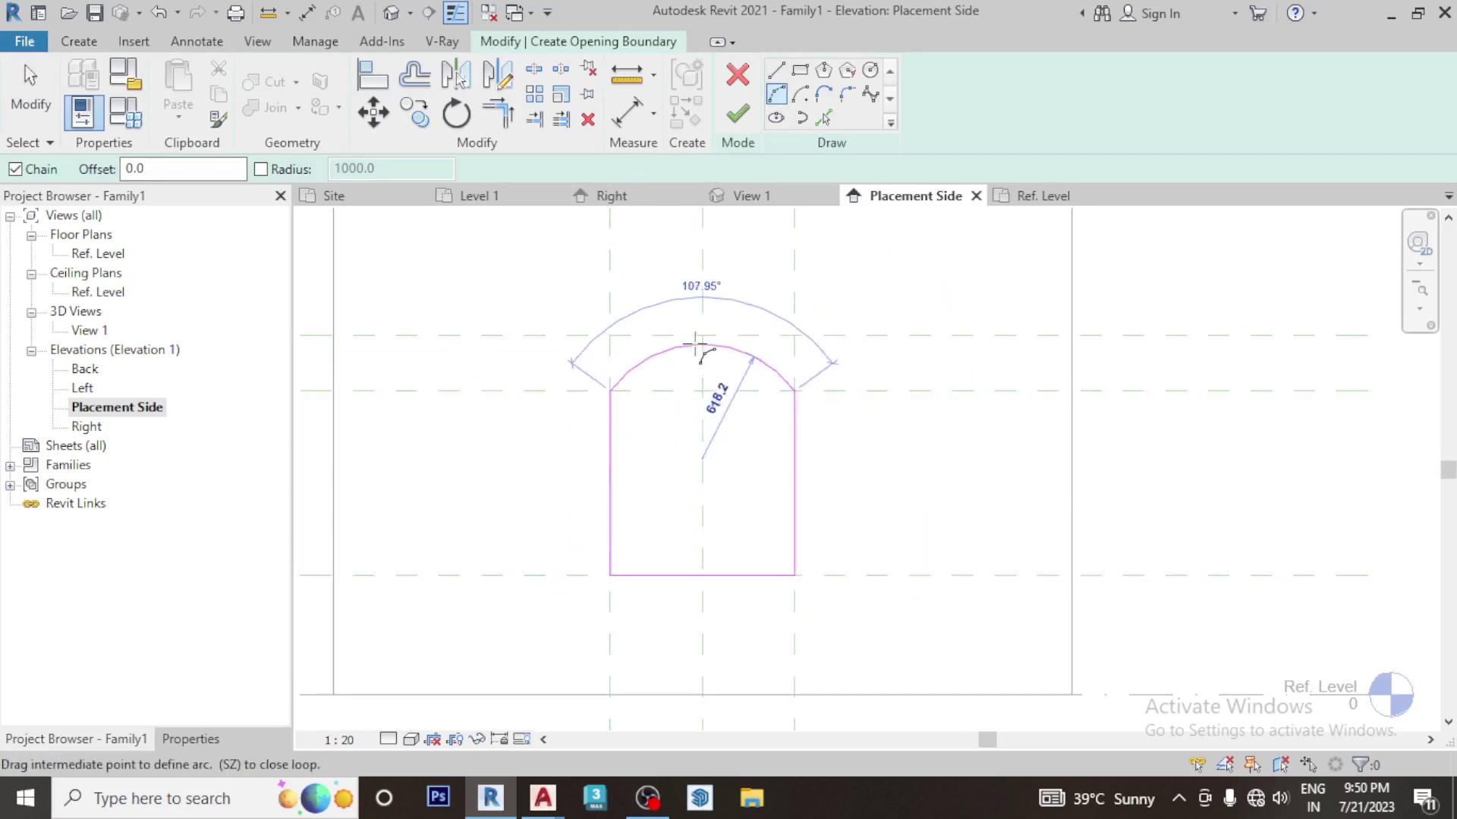
pyautogui.click(702, 340)
pyautogui.click(737, 113)
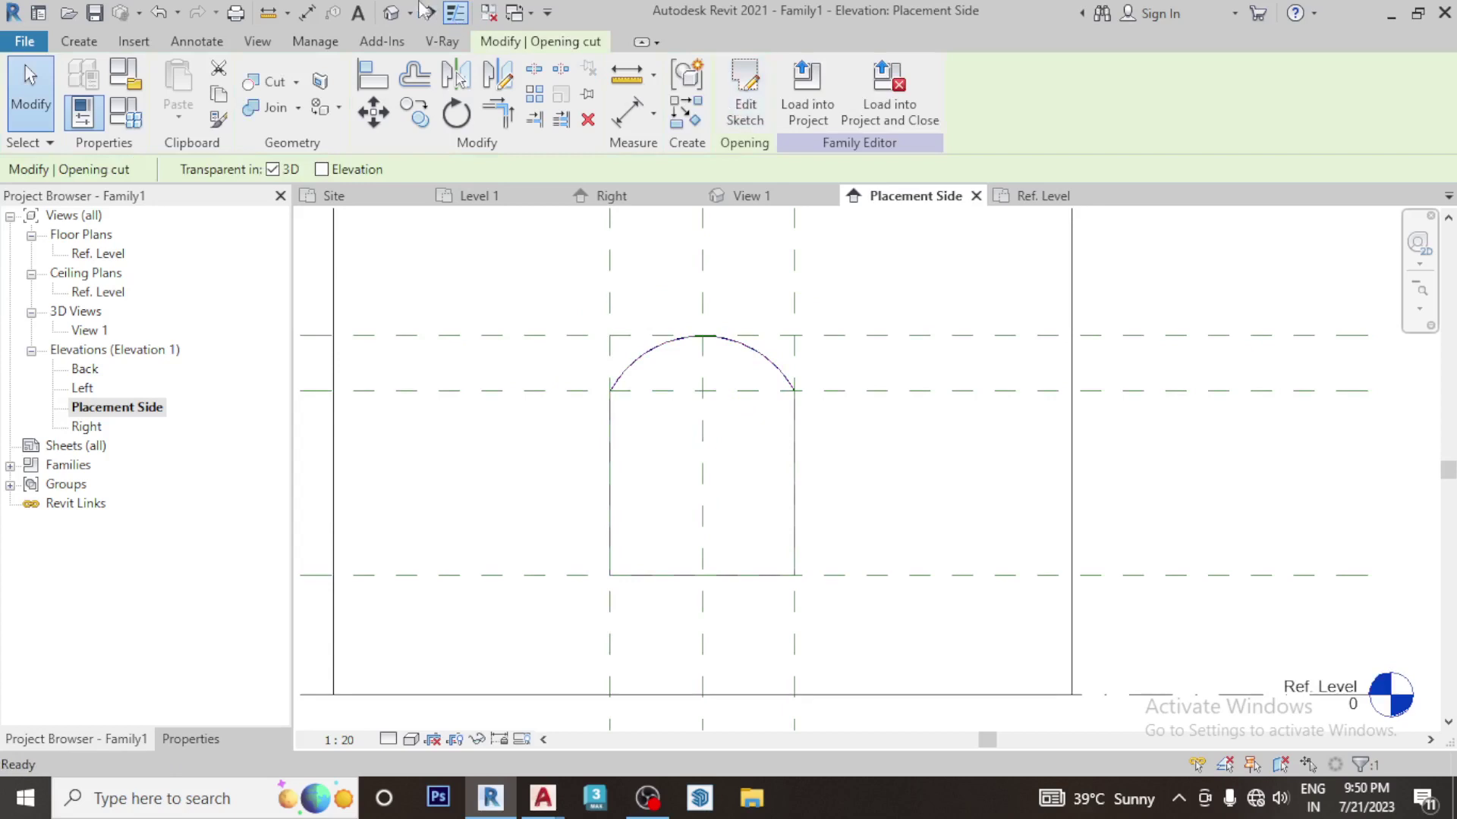
# View the arched opening in the default 3D view with Consistent Colors, then return to Placement Side
pyautogui.click(389, 13)
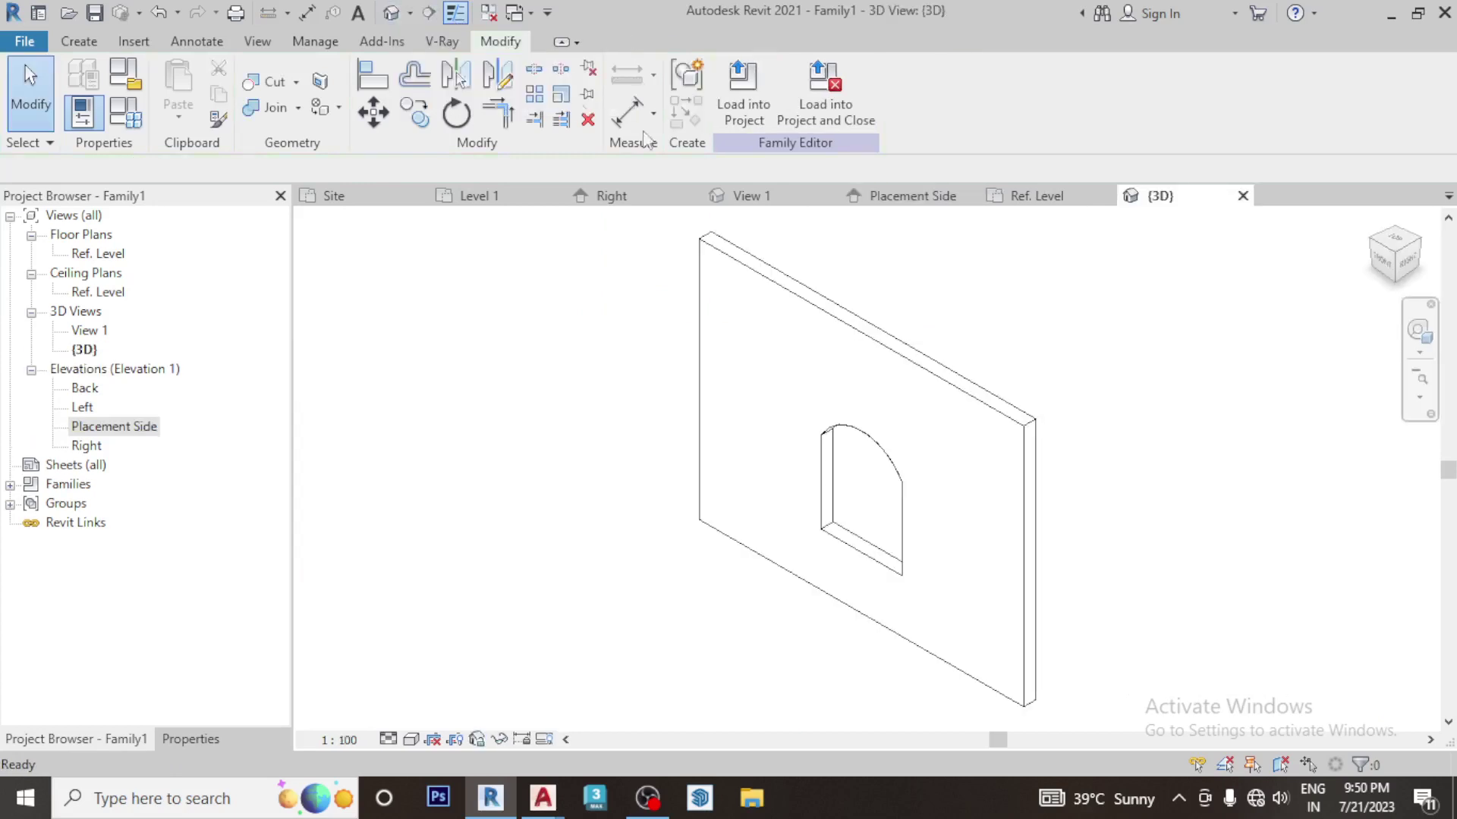
pyautogui.scroll(2, 903, 584)
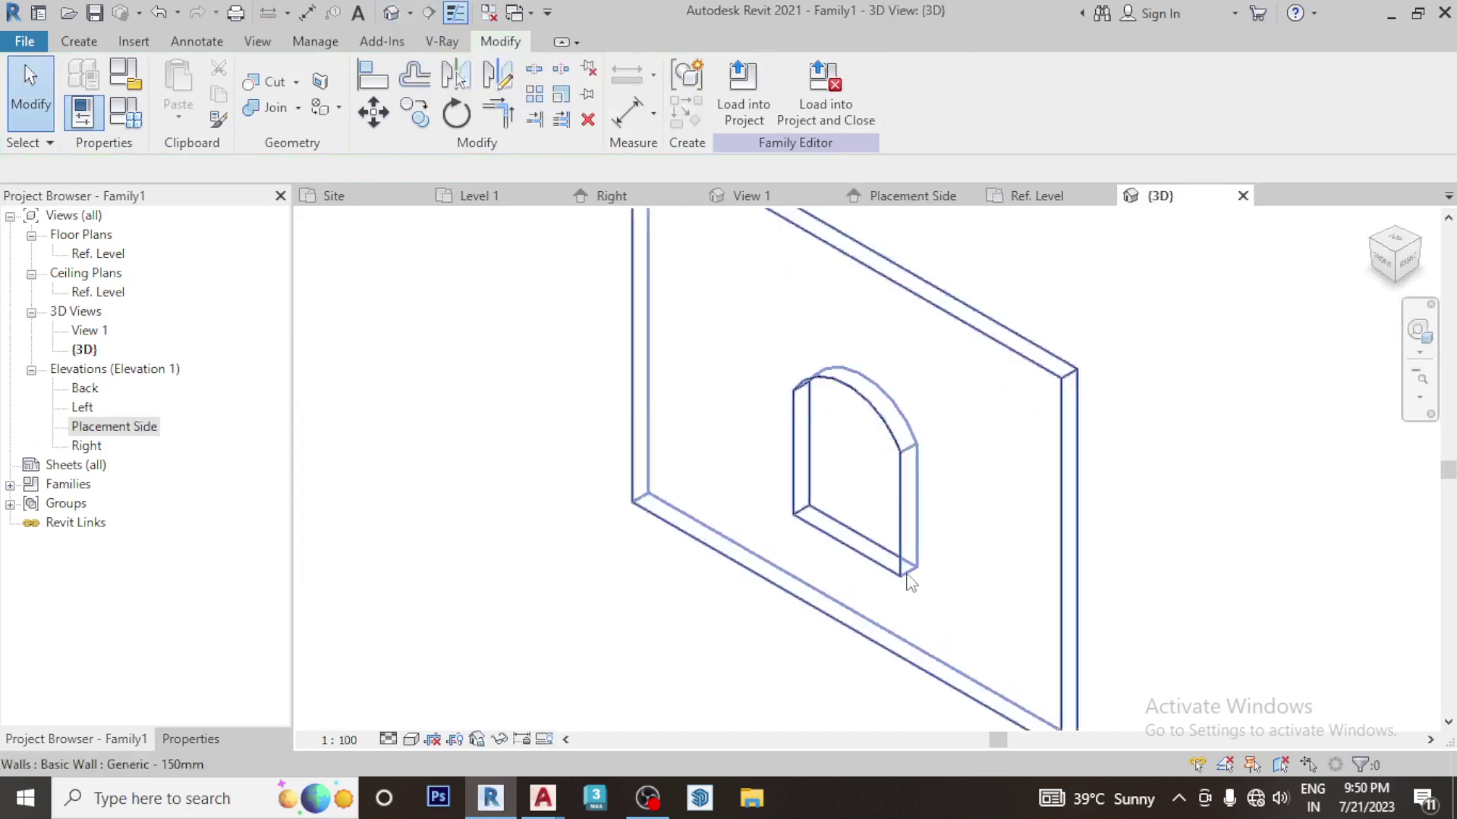
pyautogui.click(410, 740)
pyautogui.click(455, 692)
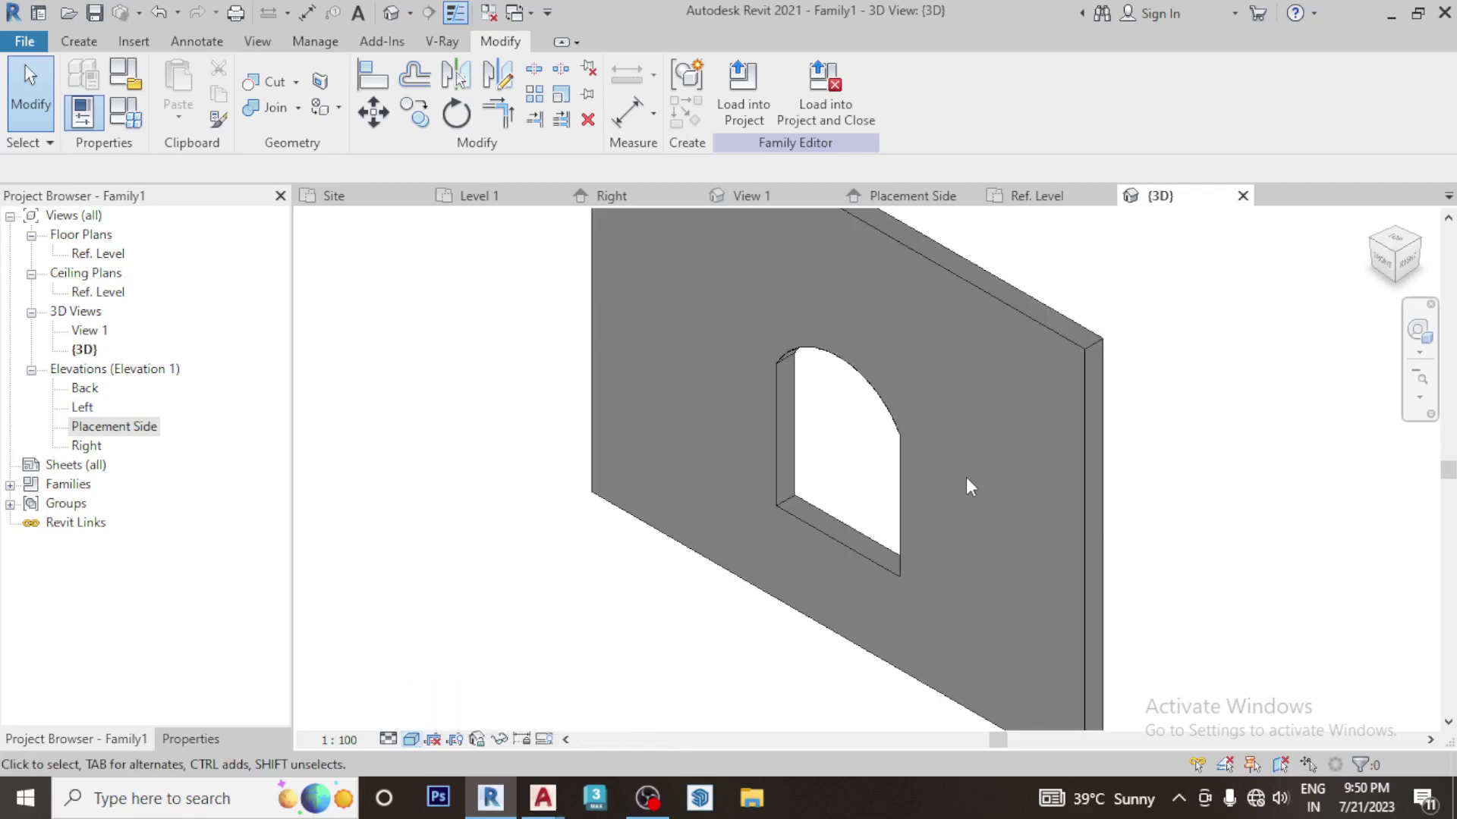
pyautogui.moveTo(1030, 196)
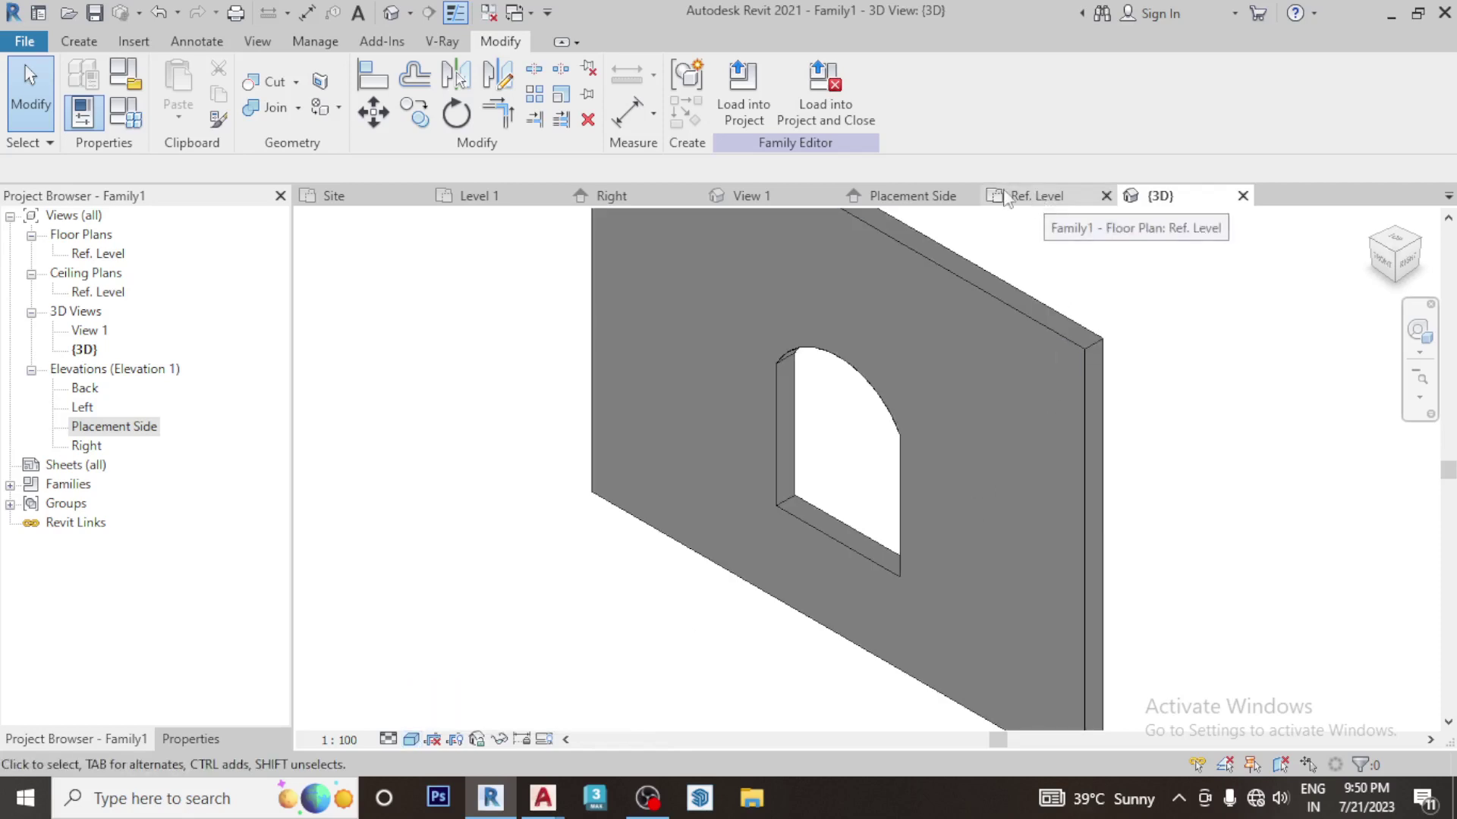
pyautogui.click(914, 196)
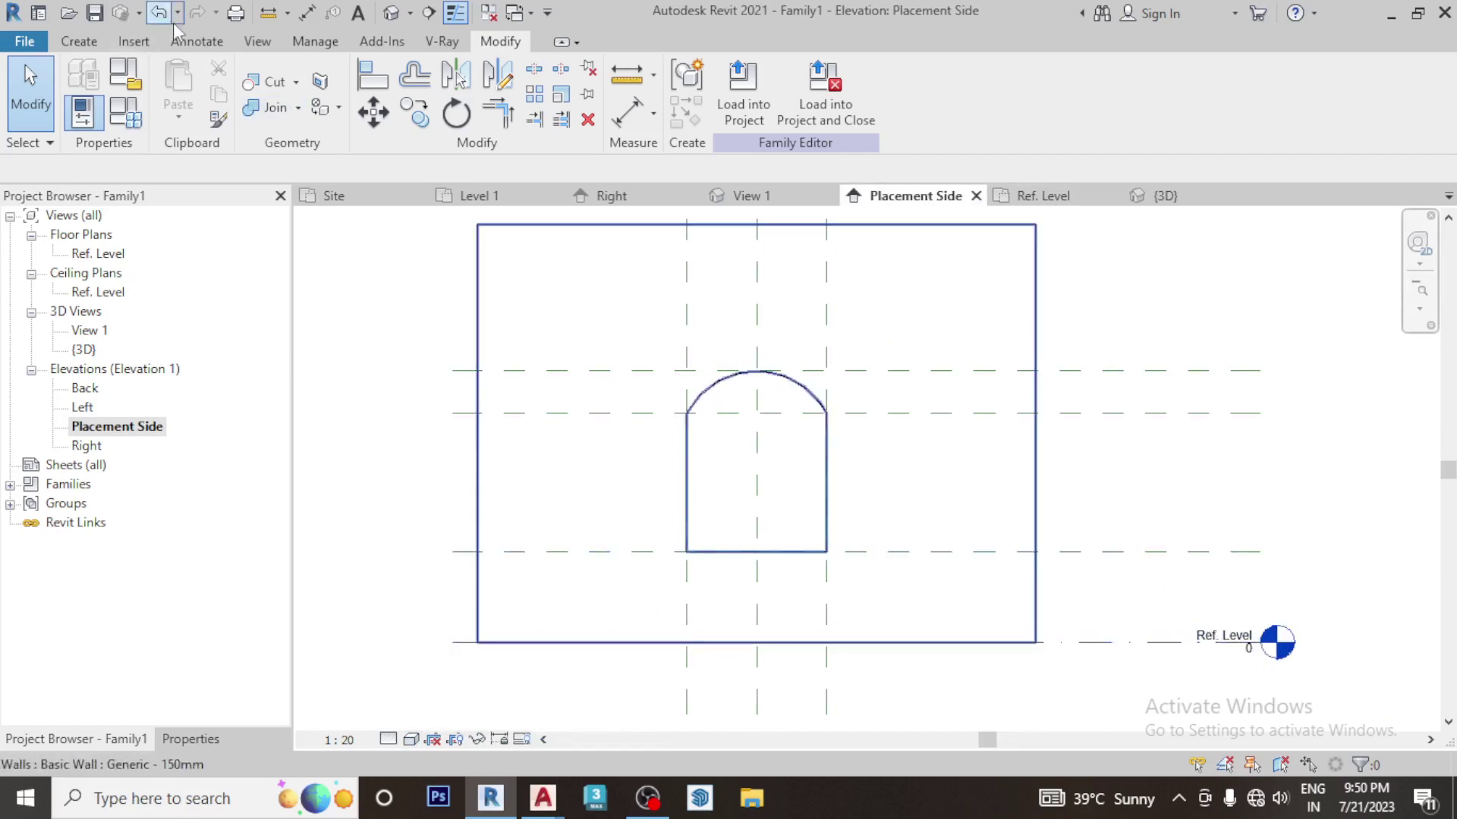
# Add aligned dimensions of 650, 1000 and 300 up the horizontal reference planes
pyautogui.click(197, 41)
pyautogui.click(88, 91)
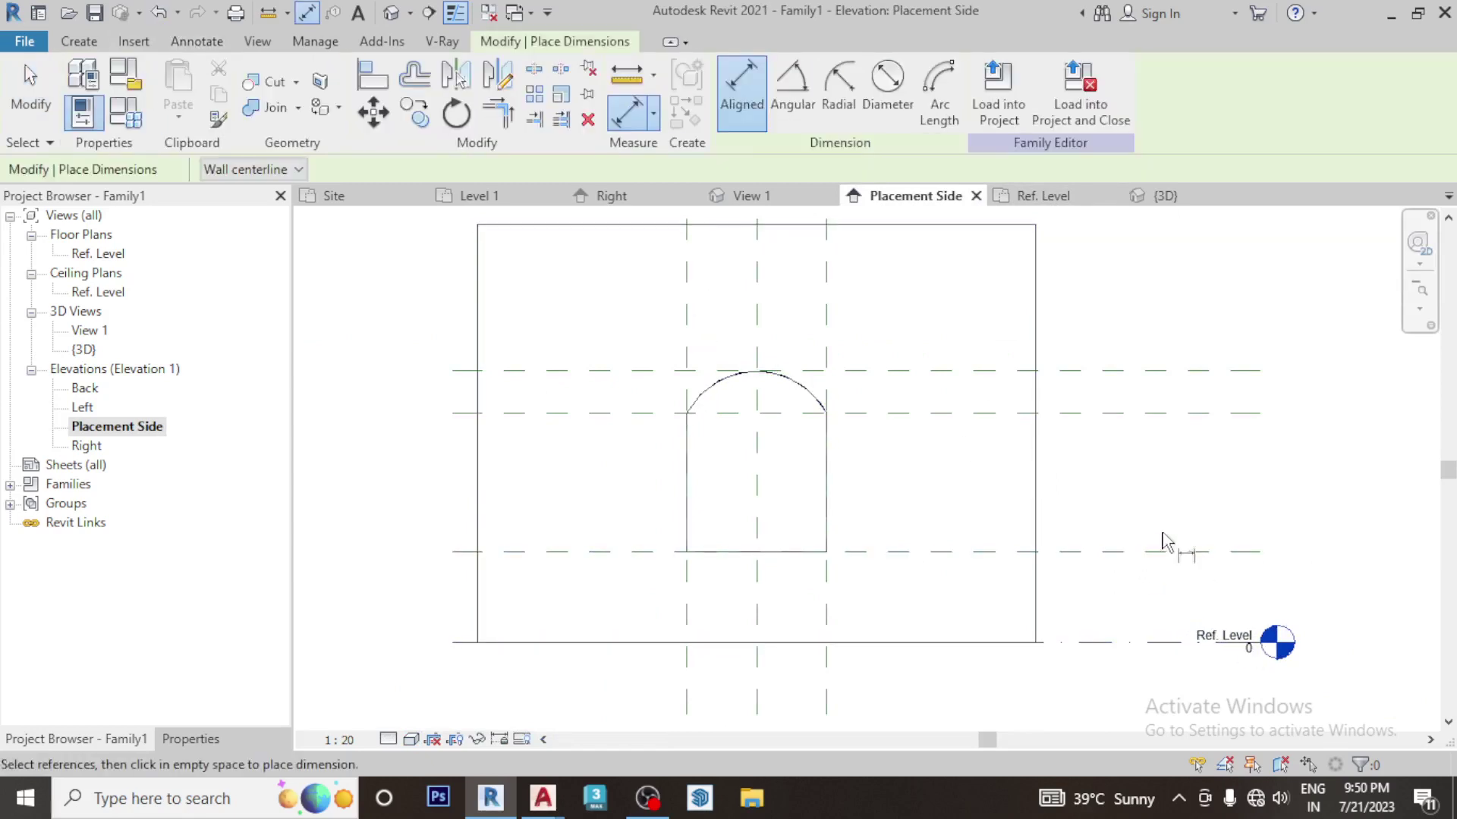
pyautogui.click(1091, 643)
pyautogui.click(1089, 552)
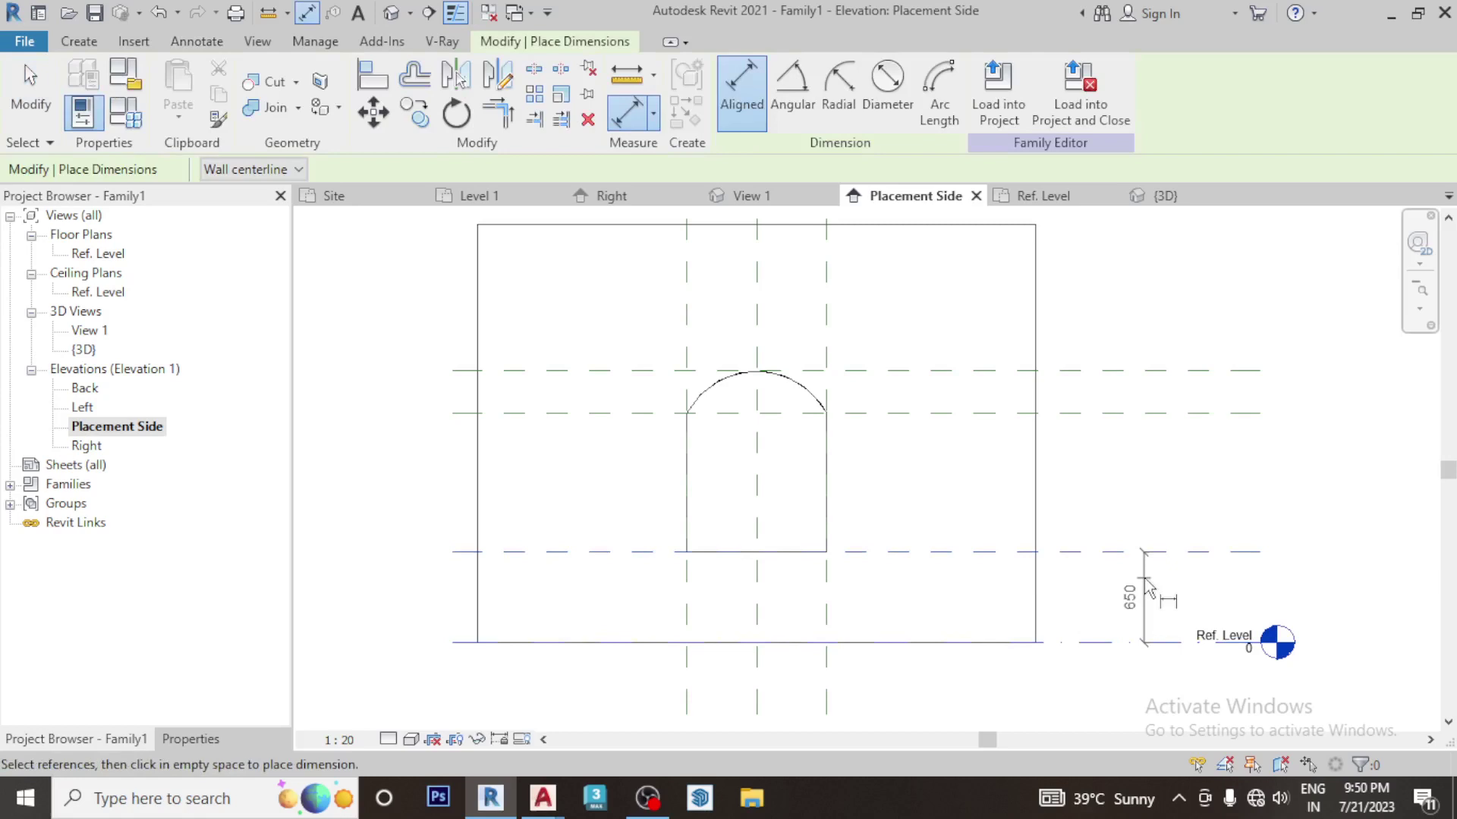
pyautogui.click(1091, 551)
pyautogui.click(1090, 414)
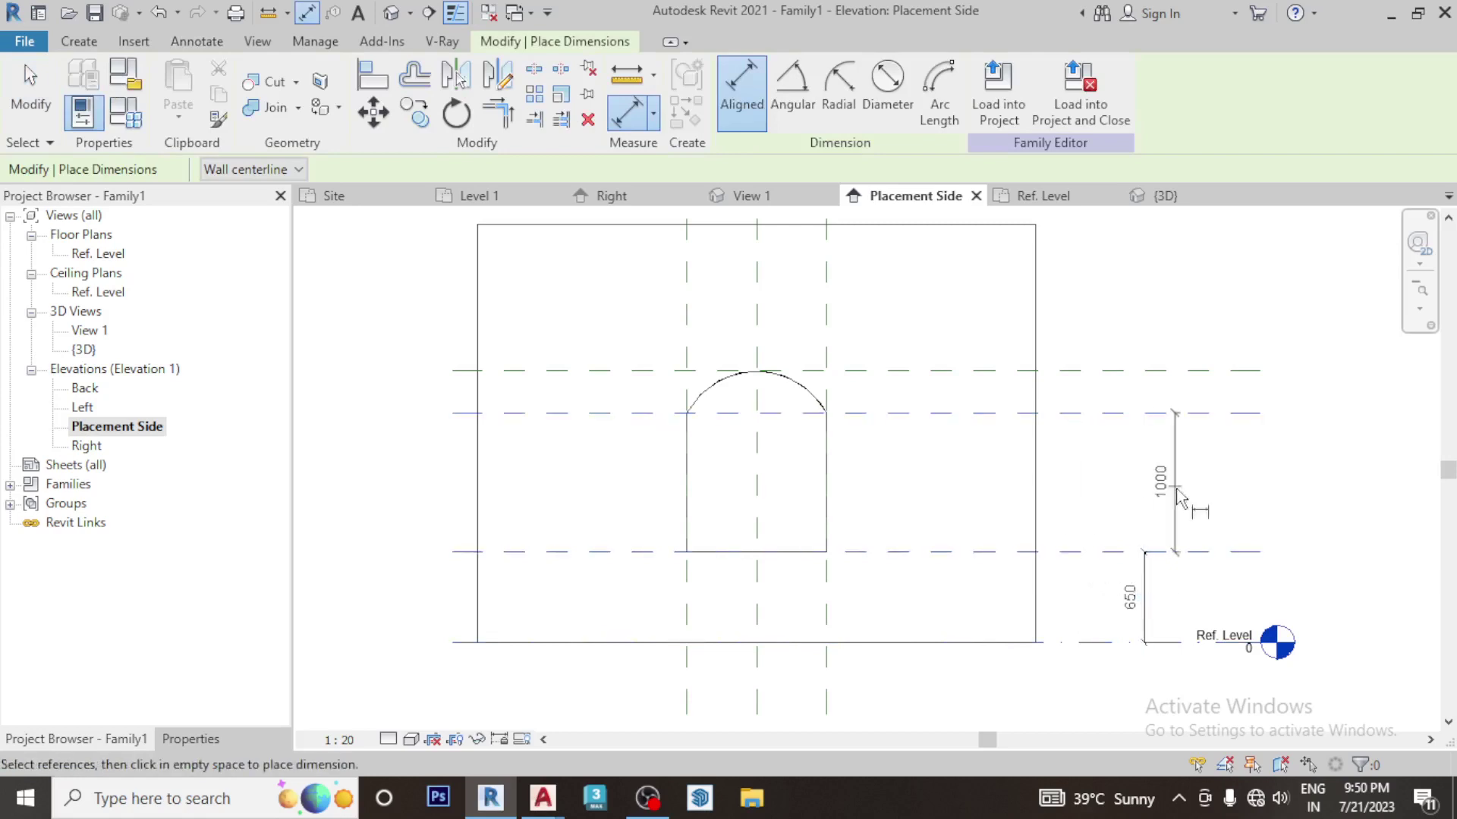
pyautogui.click(1151, 585)
pyautogui.click(1071, 414)
pyautogui.click(1071, 371)
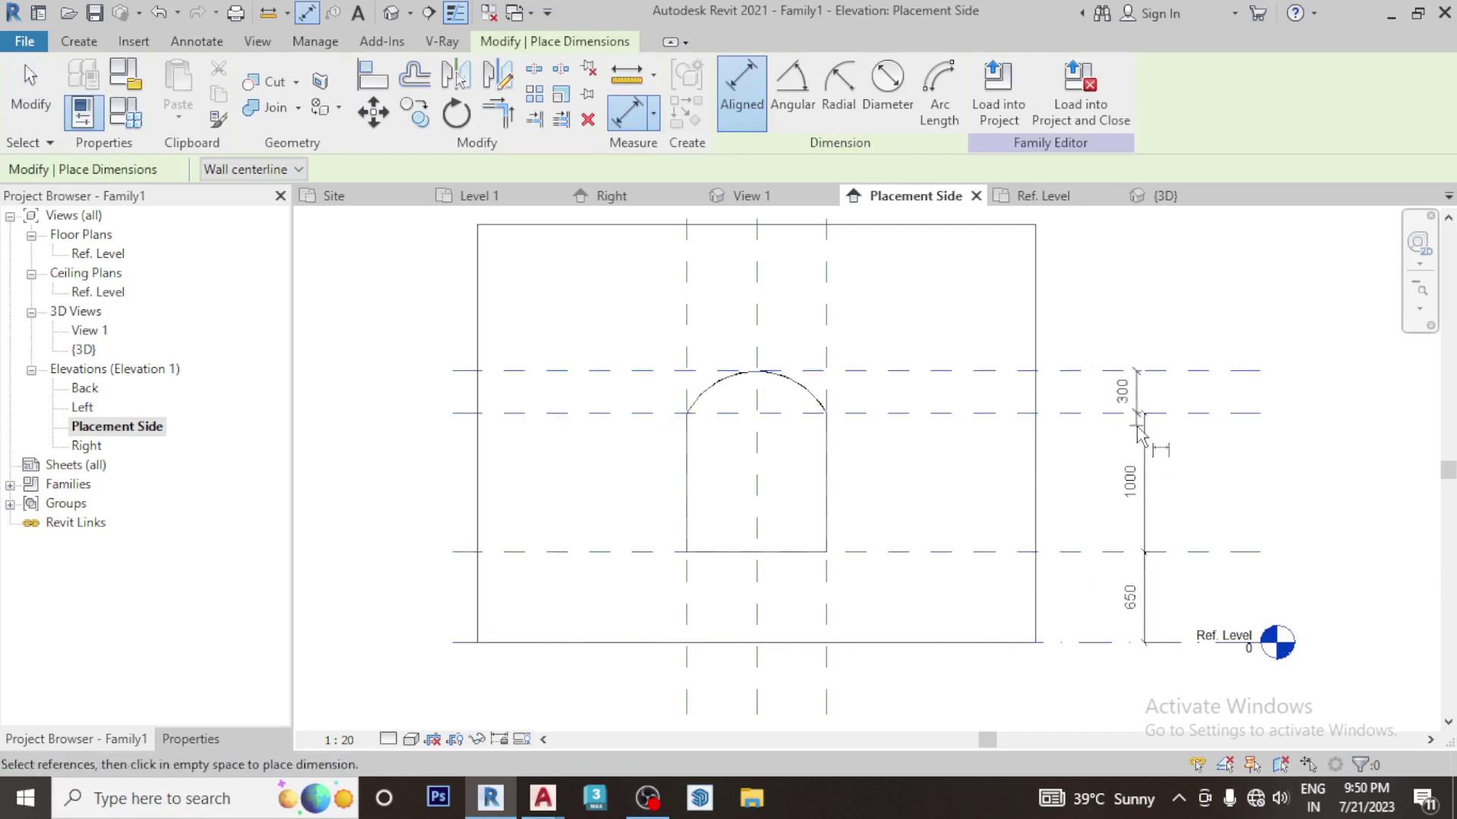
pyautogui.click(1139, 436)
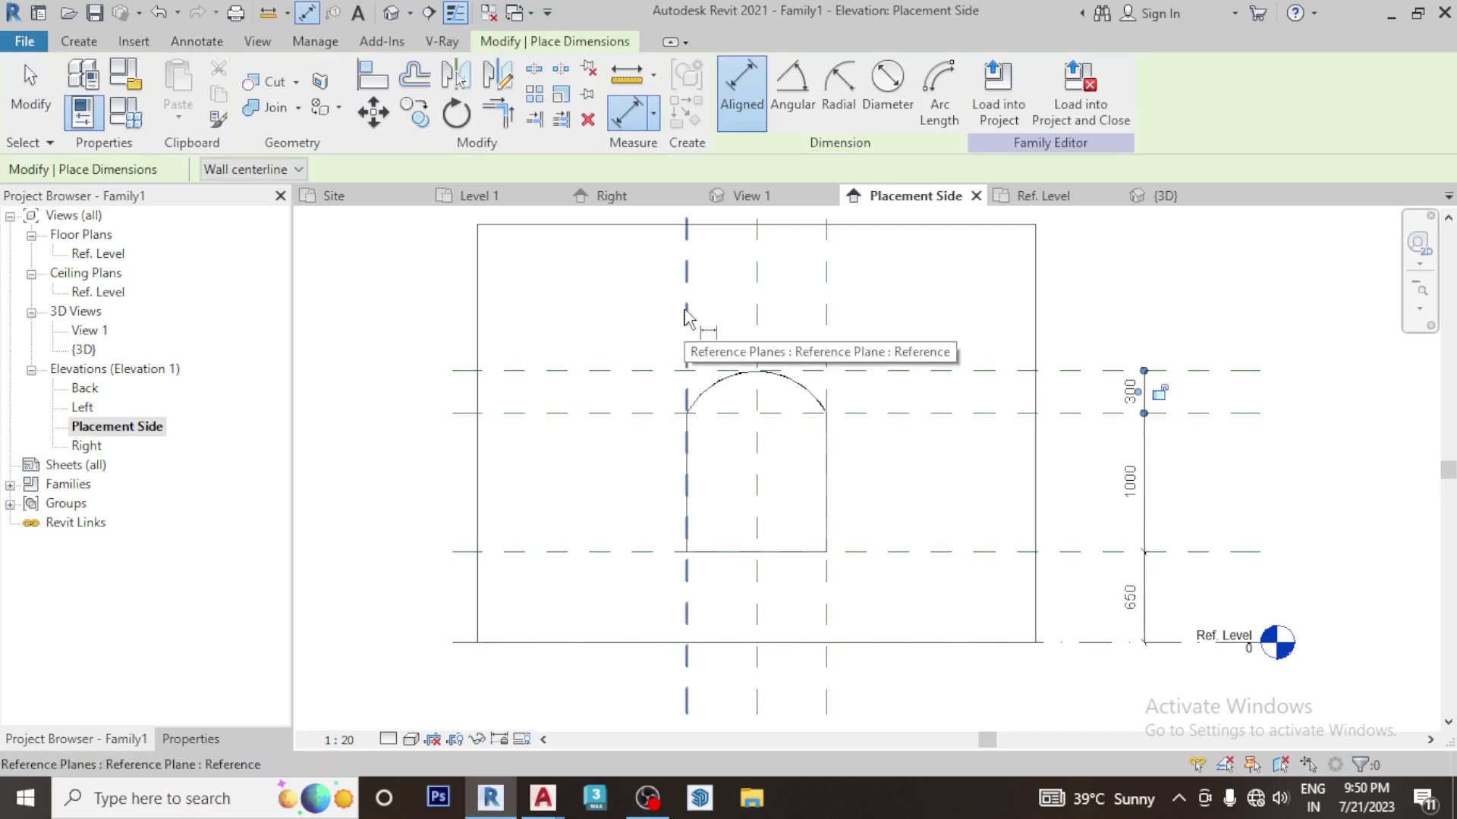
# Dimension the vertical planes as an equalised 500/500 pair plus an overall 1000 width
pyautogui.click(685, 317)
pyautogui.click(757, 317)
pyautogui.click(826, 317)
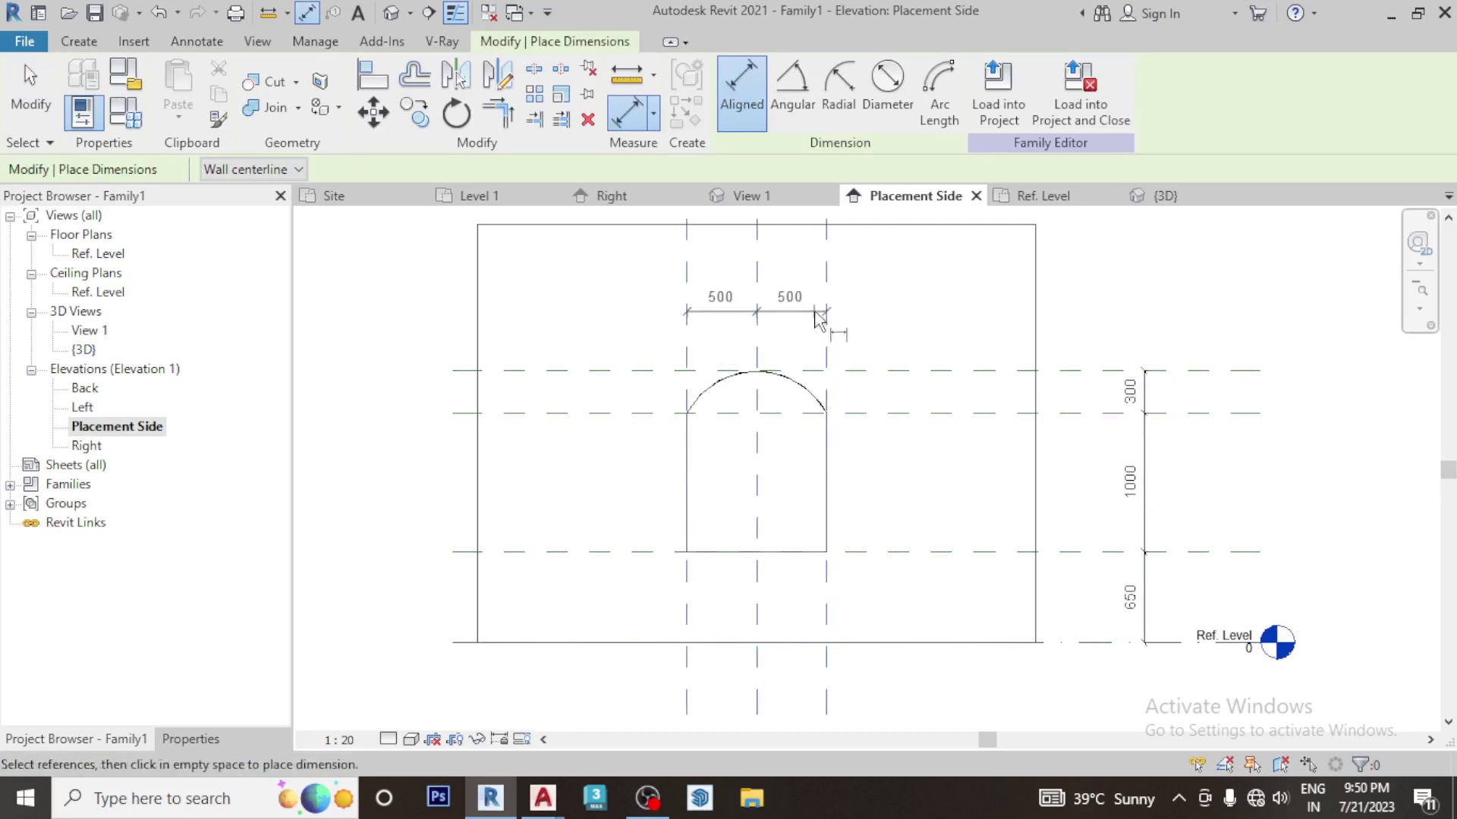
pyautogui.click(755, 279)
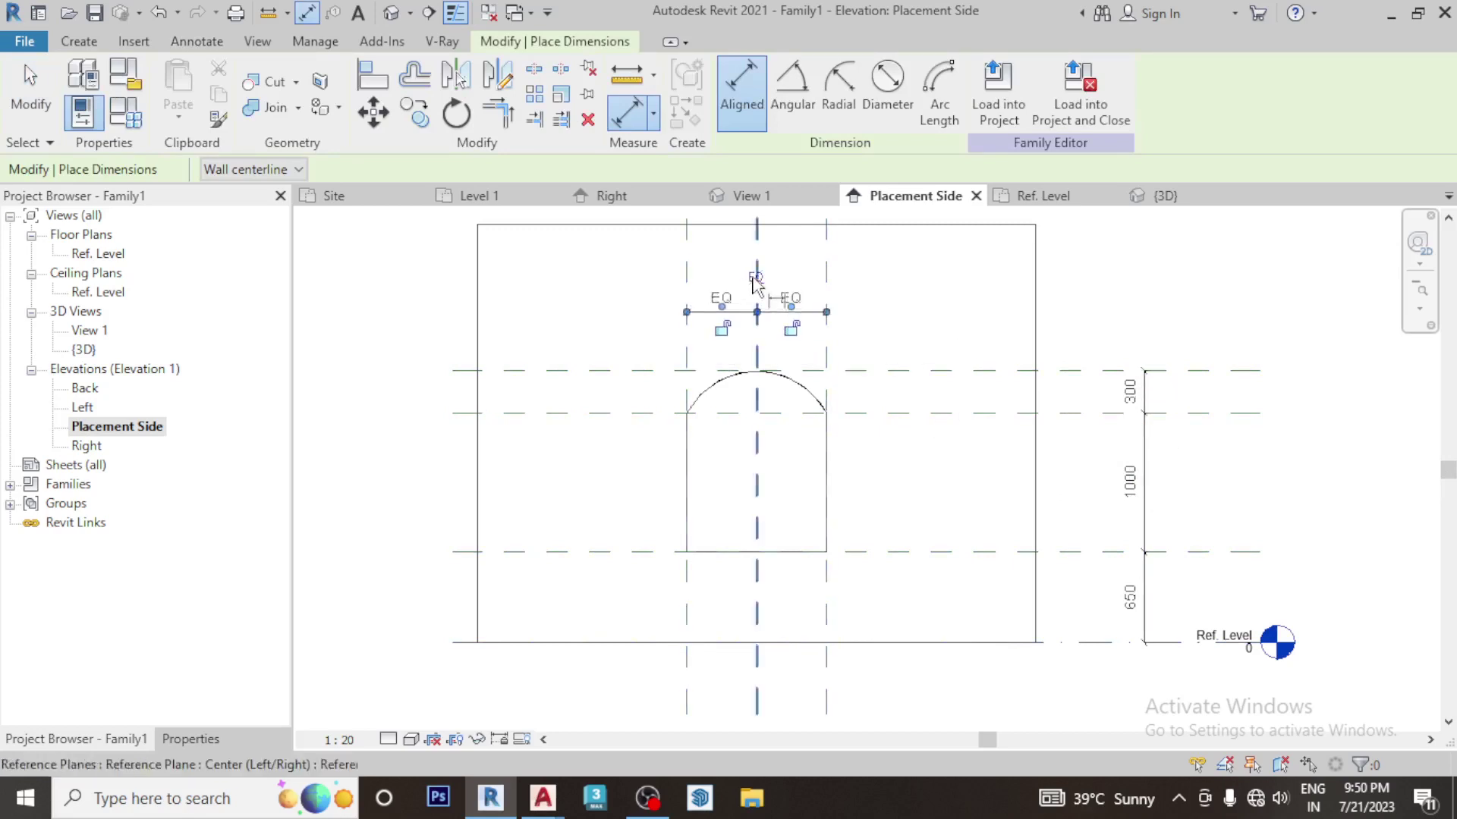
pyautogui.click(686, 282)
pyautogui.click(827, 286)
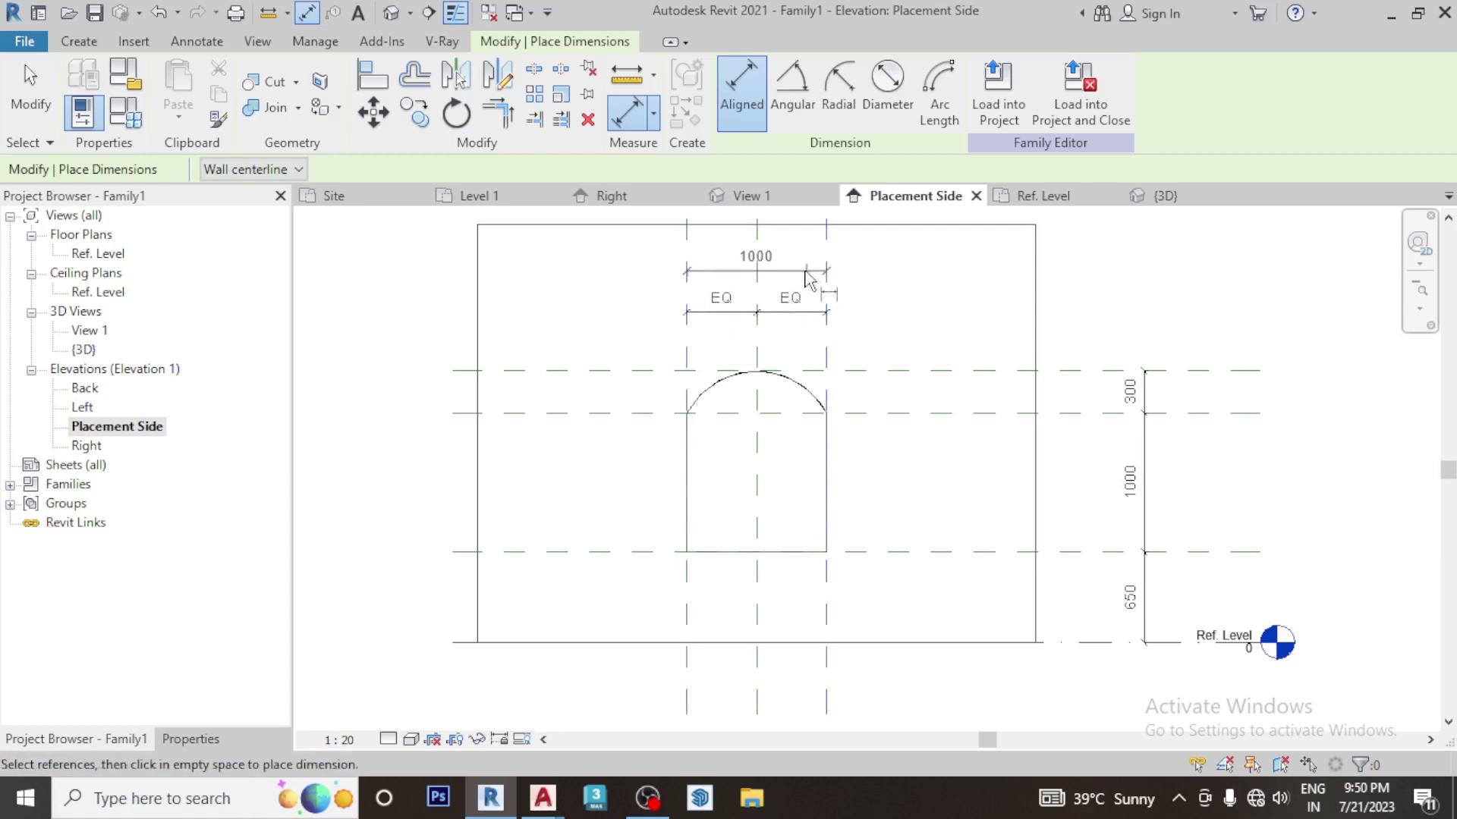
pyautogui.click(808, 276)
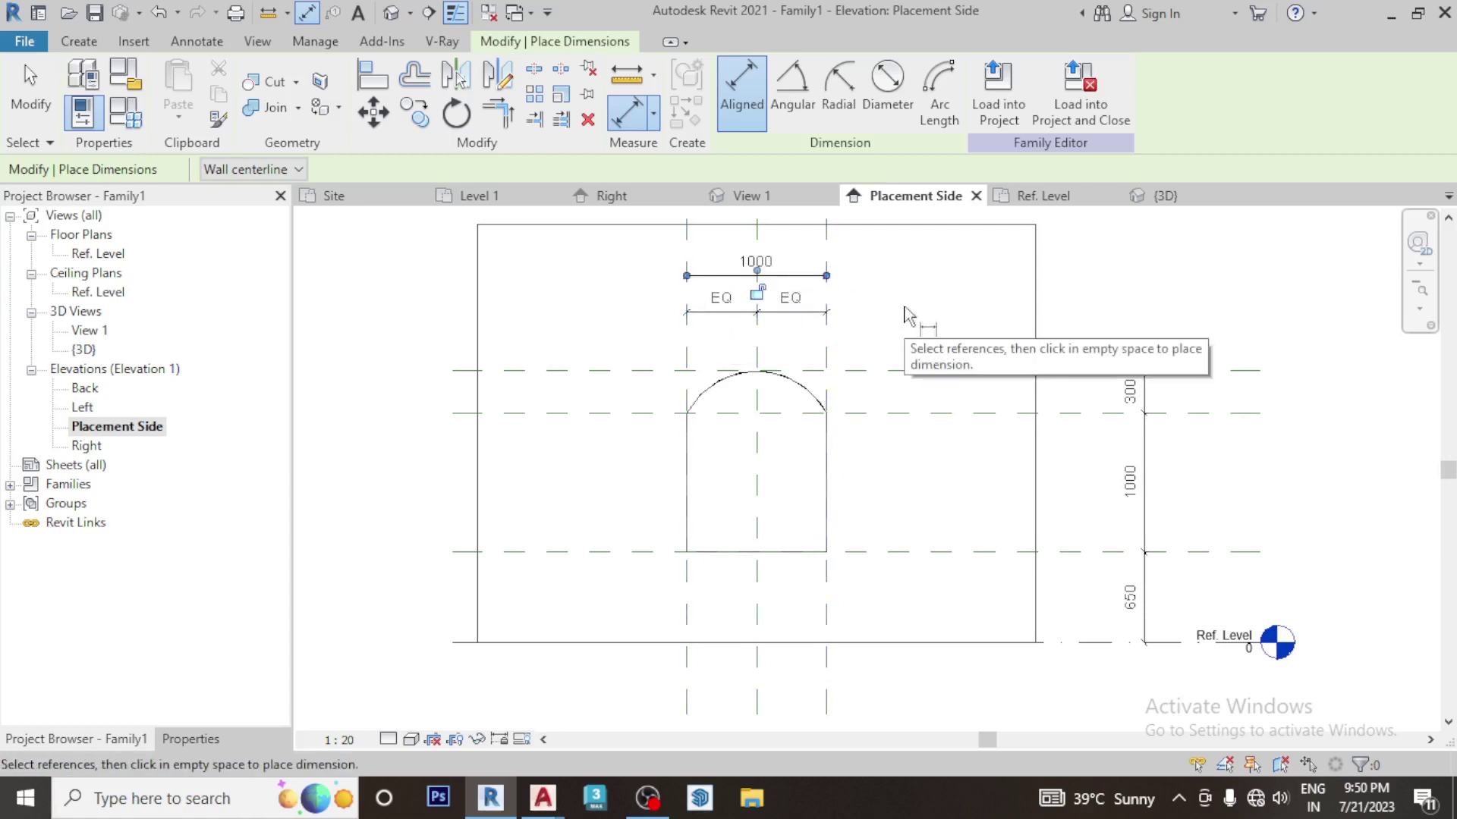
pyautogui.press('Escape')
pyautogui.press('Escape')
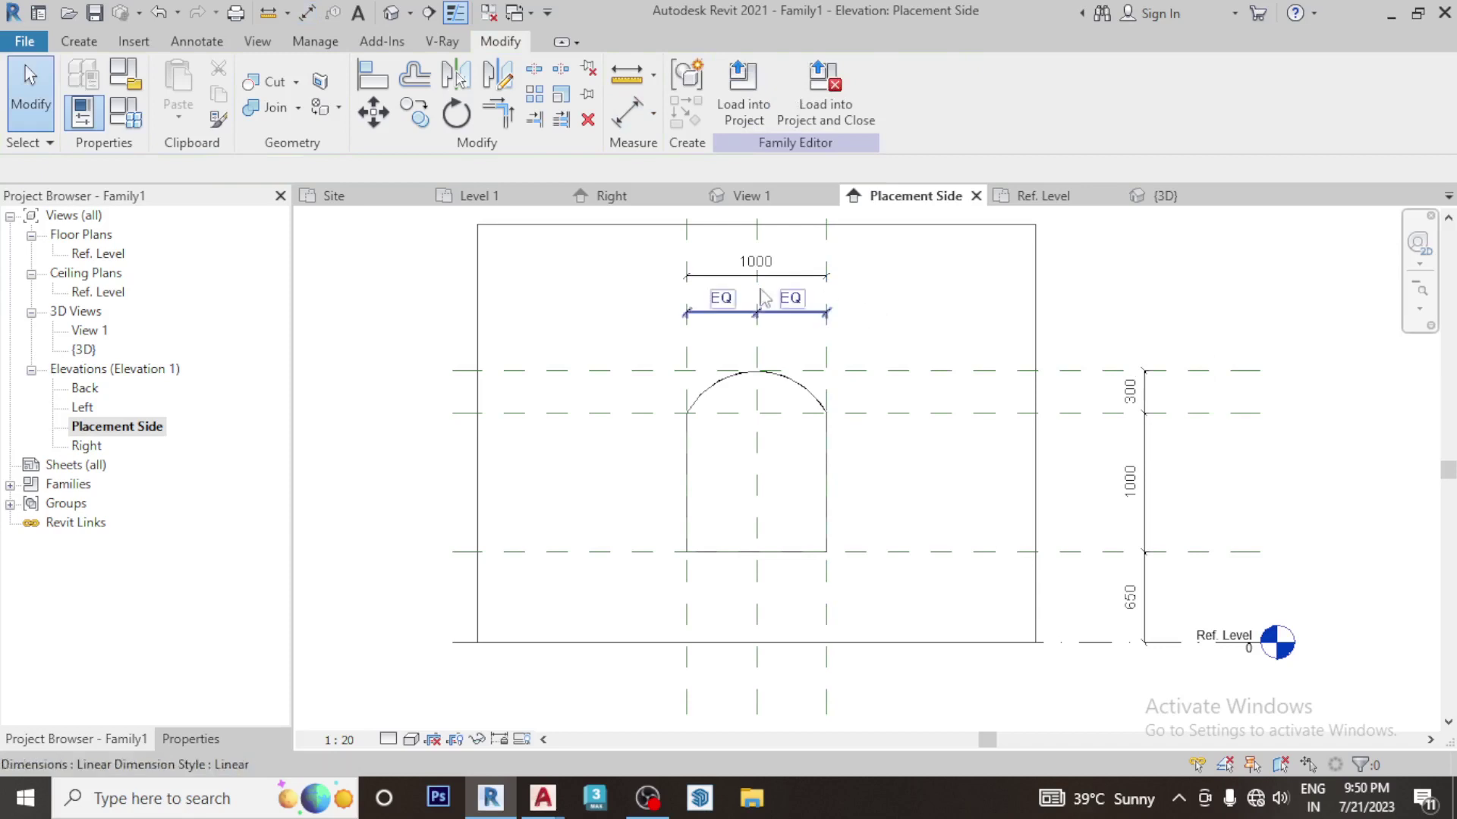
pyautogui.click(773, 282)
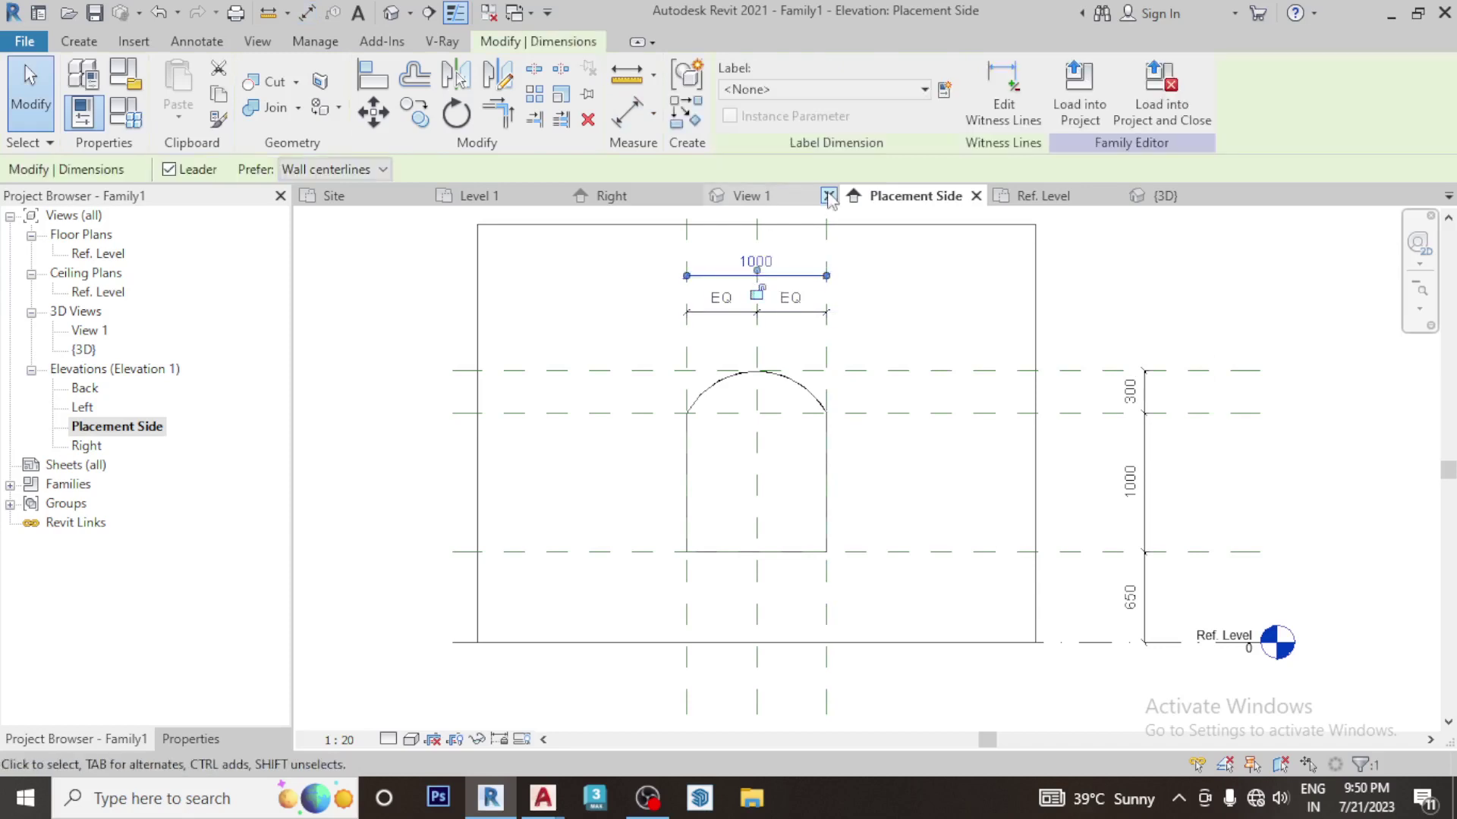
# Create an instance Sill Height parameter for the 650 dimension
pyautogui.click(923, 90)
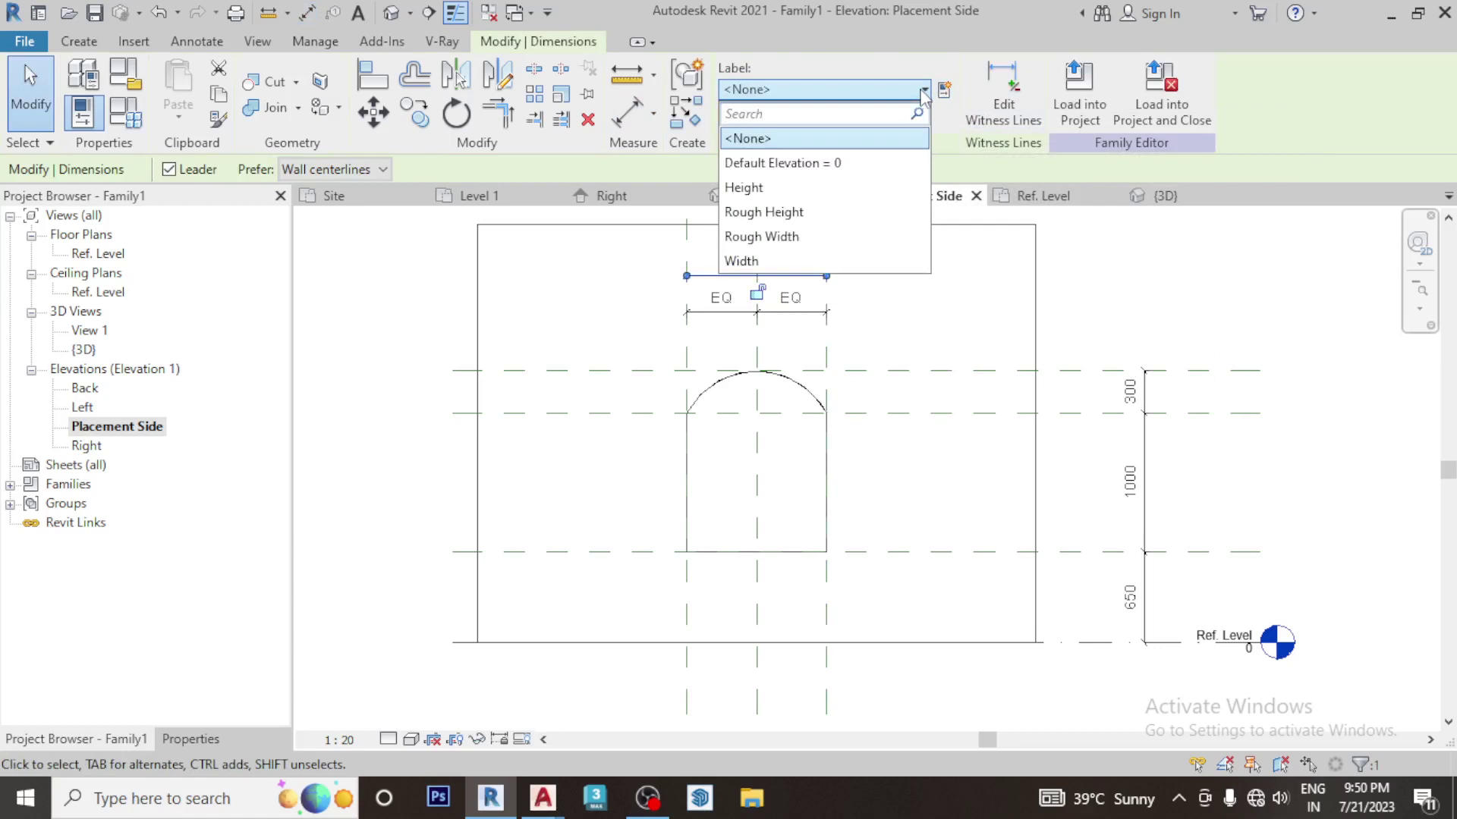
pyautogui.press('Escape')
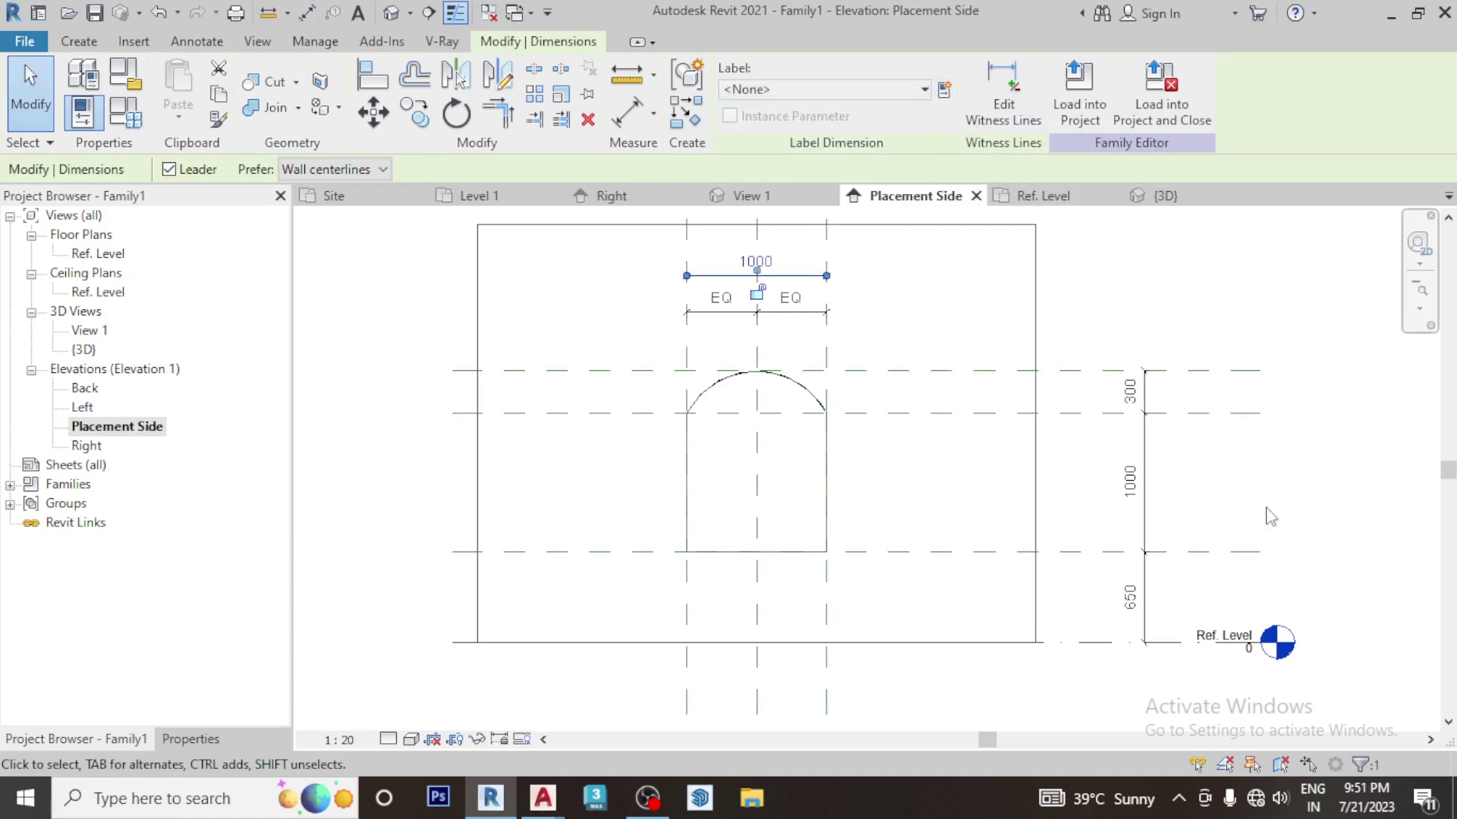
pyautogui.press('Escape')
pyautogui.click(1142, 584)
pyautogui.click(813, 89)
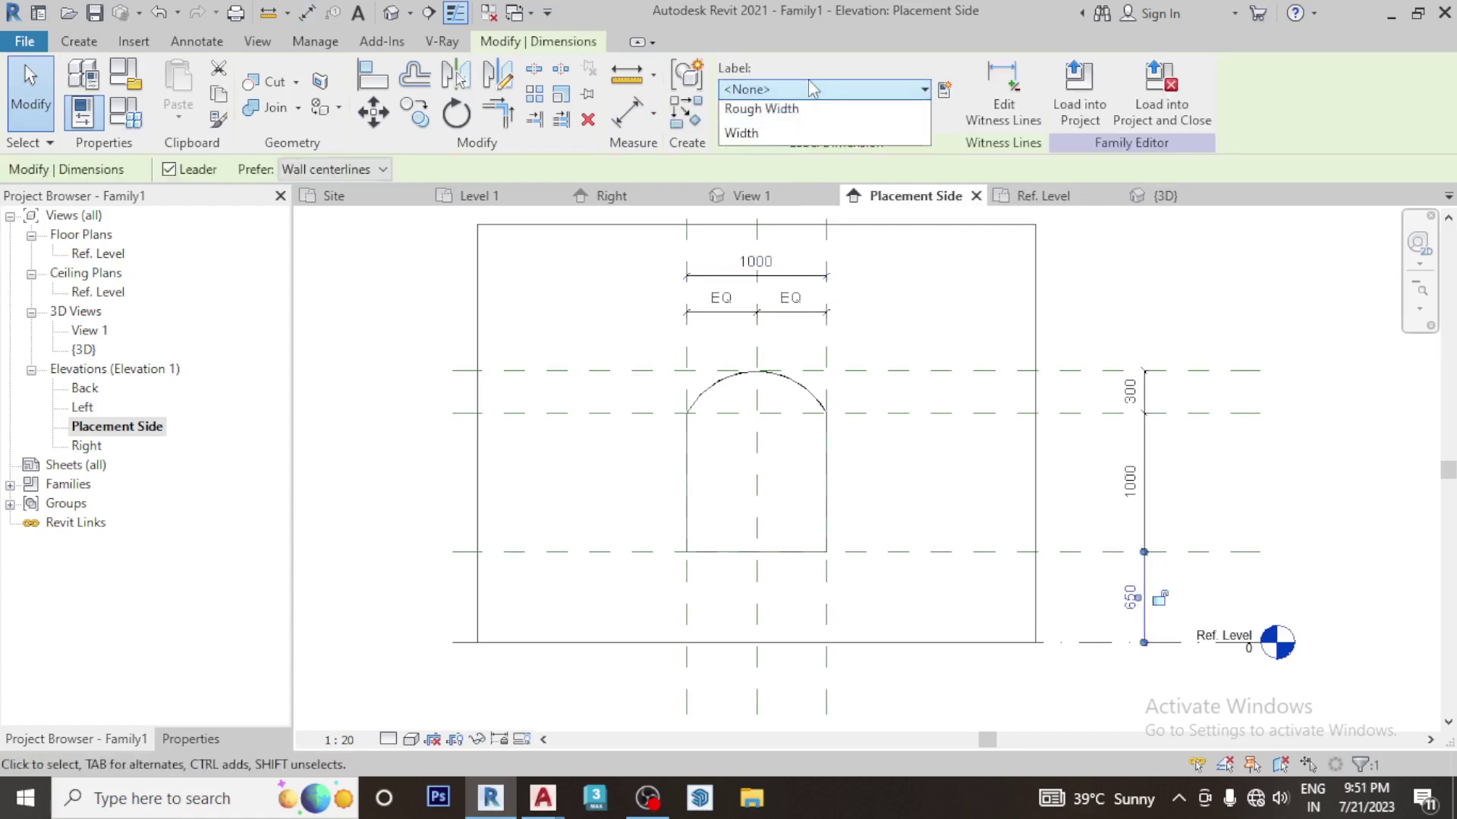
pyautogui.click(814, 89)
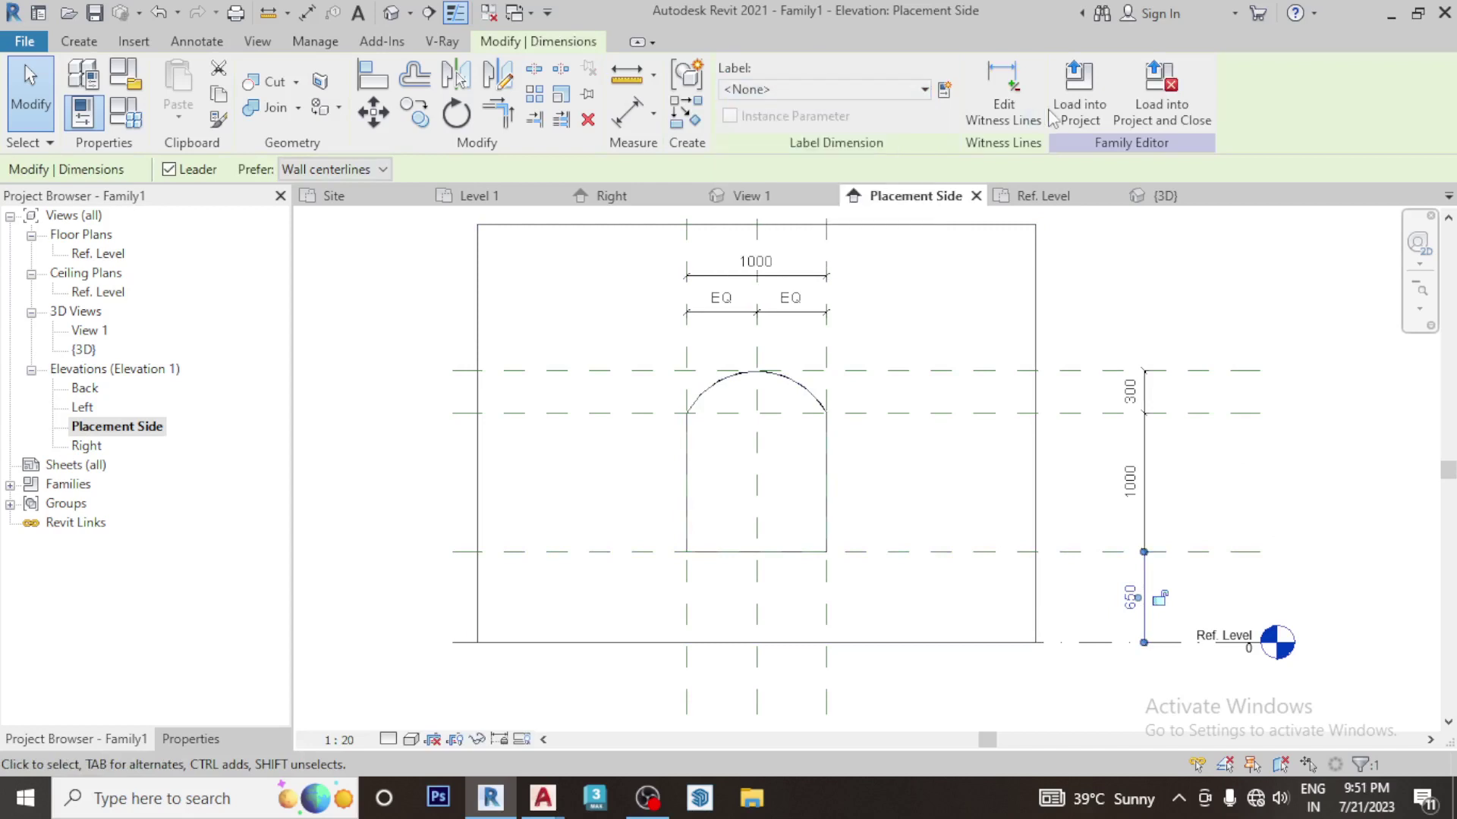
pyautogui.click(944, 90)
pyautogui.write('Sill Height')
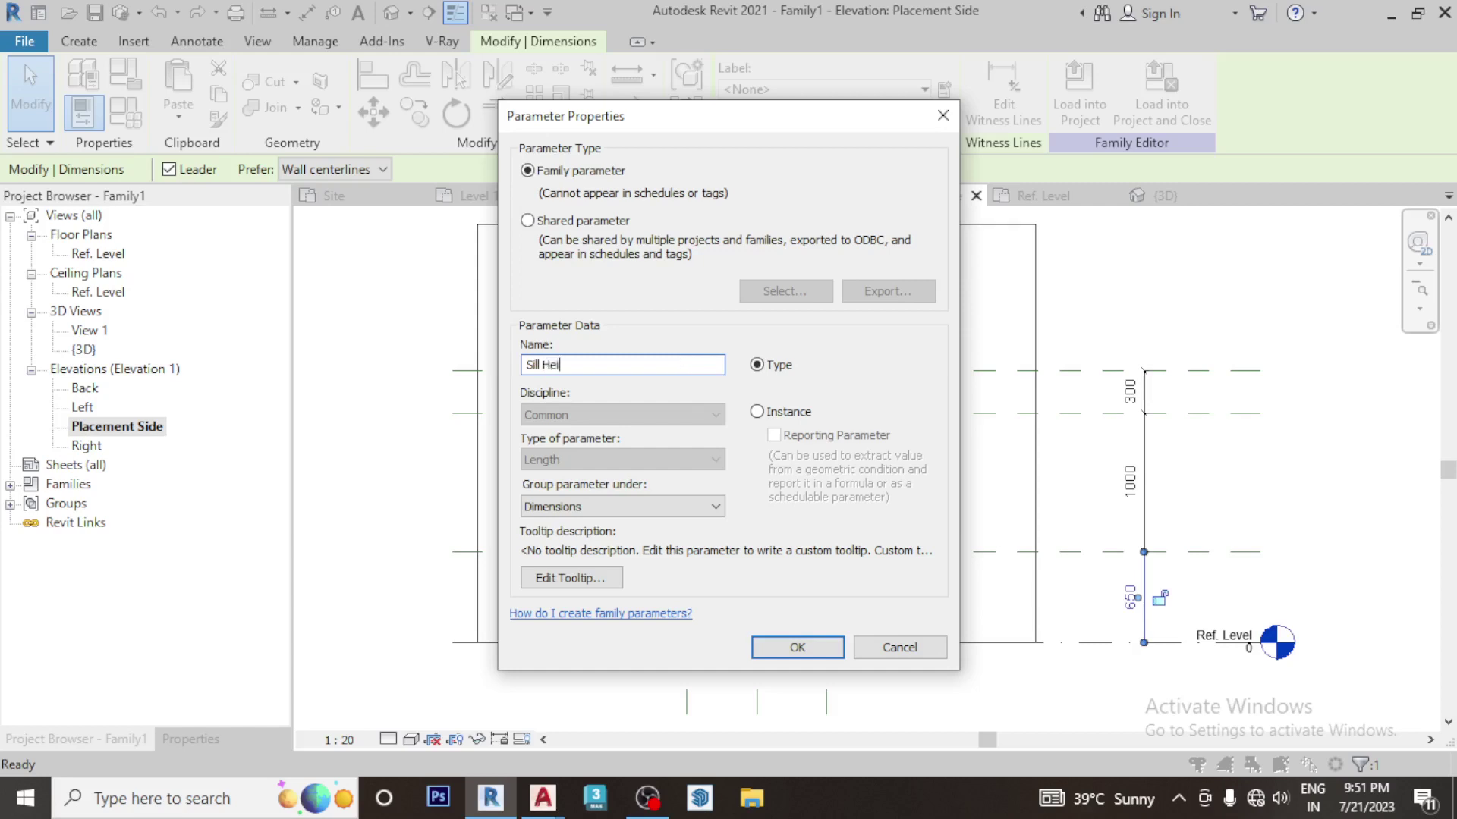
pyautogui.click(788, 416)
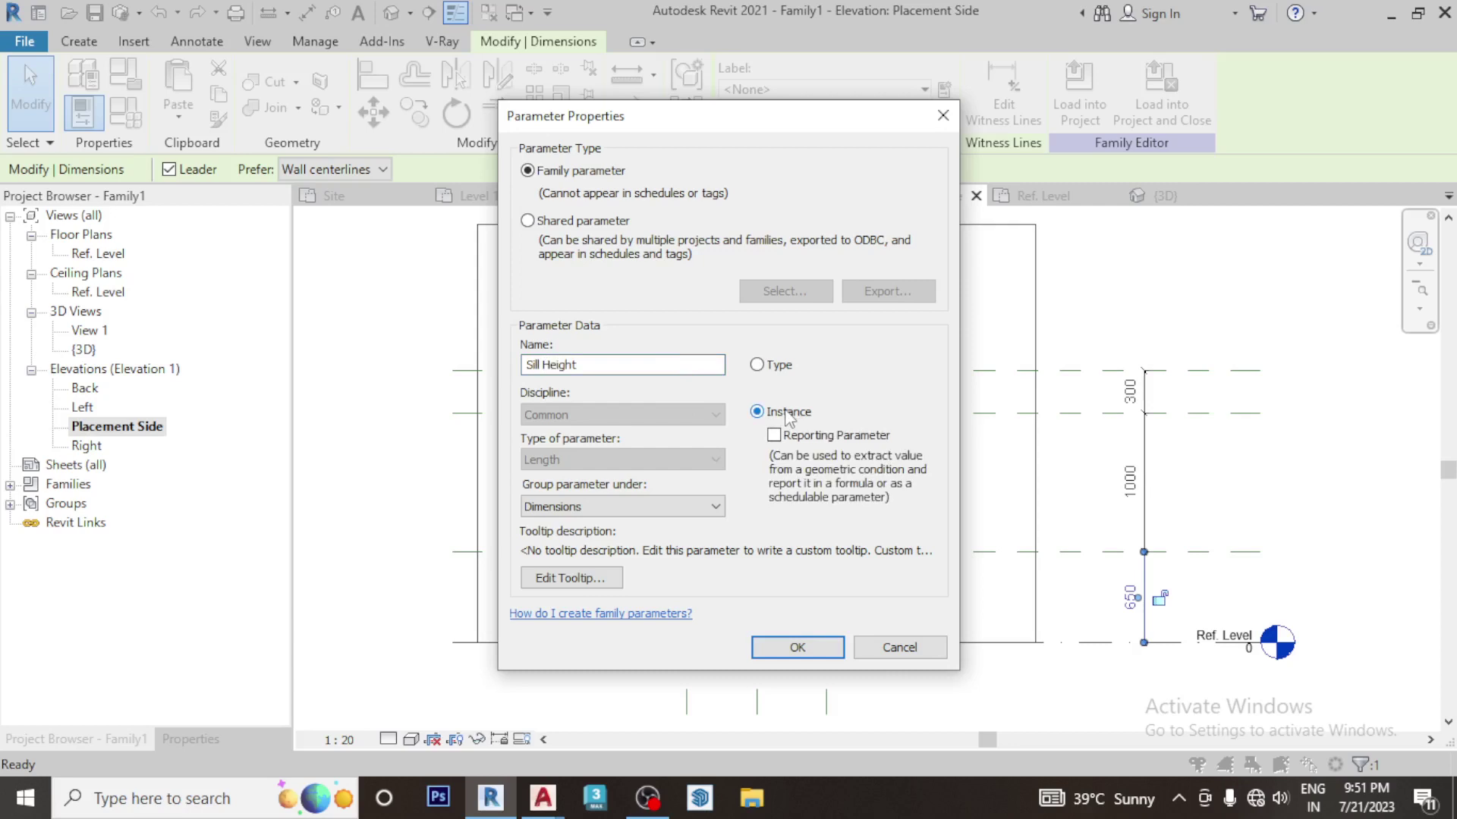
pyautogui.click(797, 647)
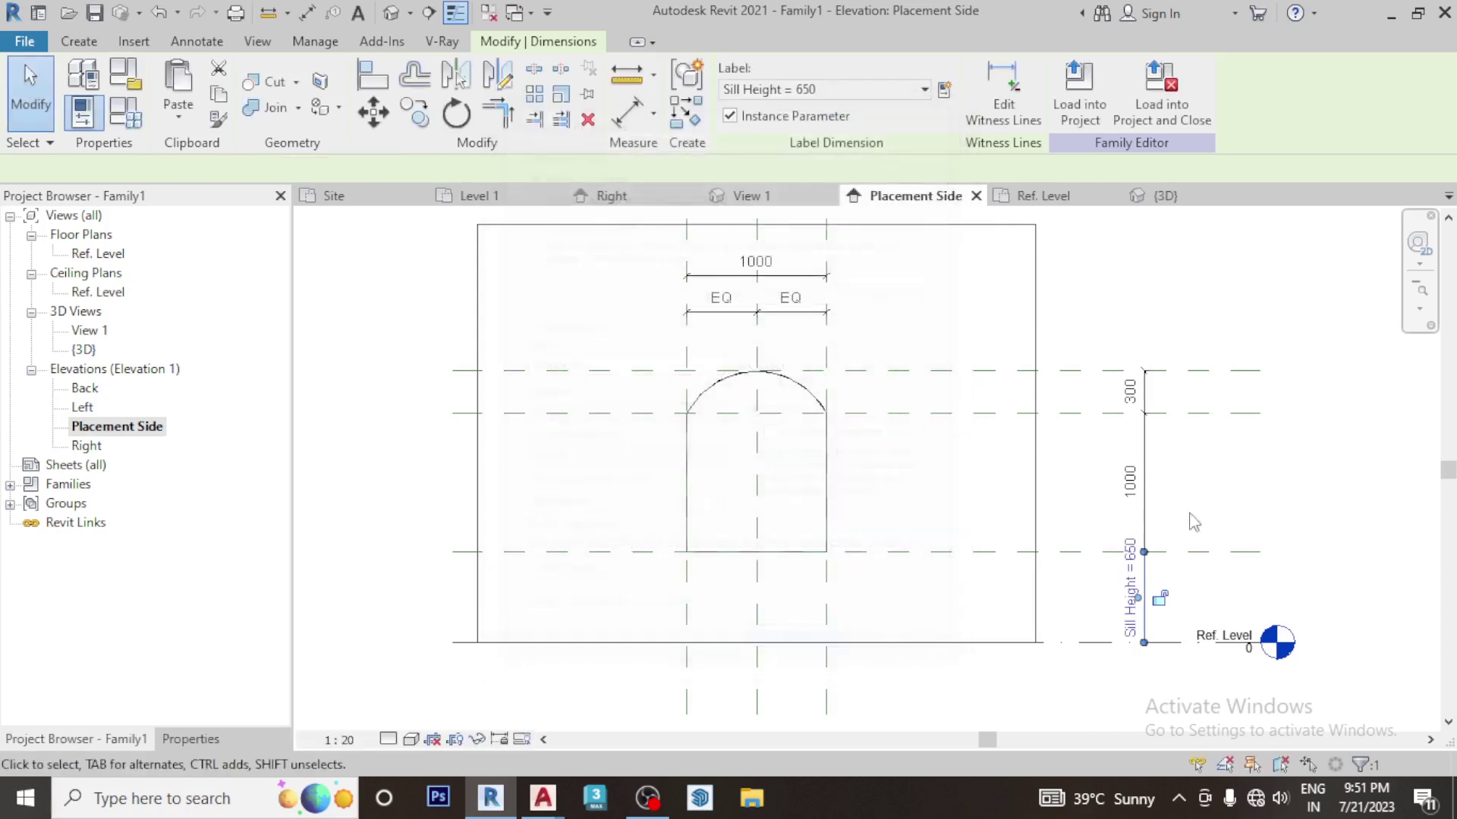
# Label the 1000 height dimension as Height and give the 300 dimension a new Rise parameter
pyautogui.click(905, 91)
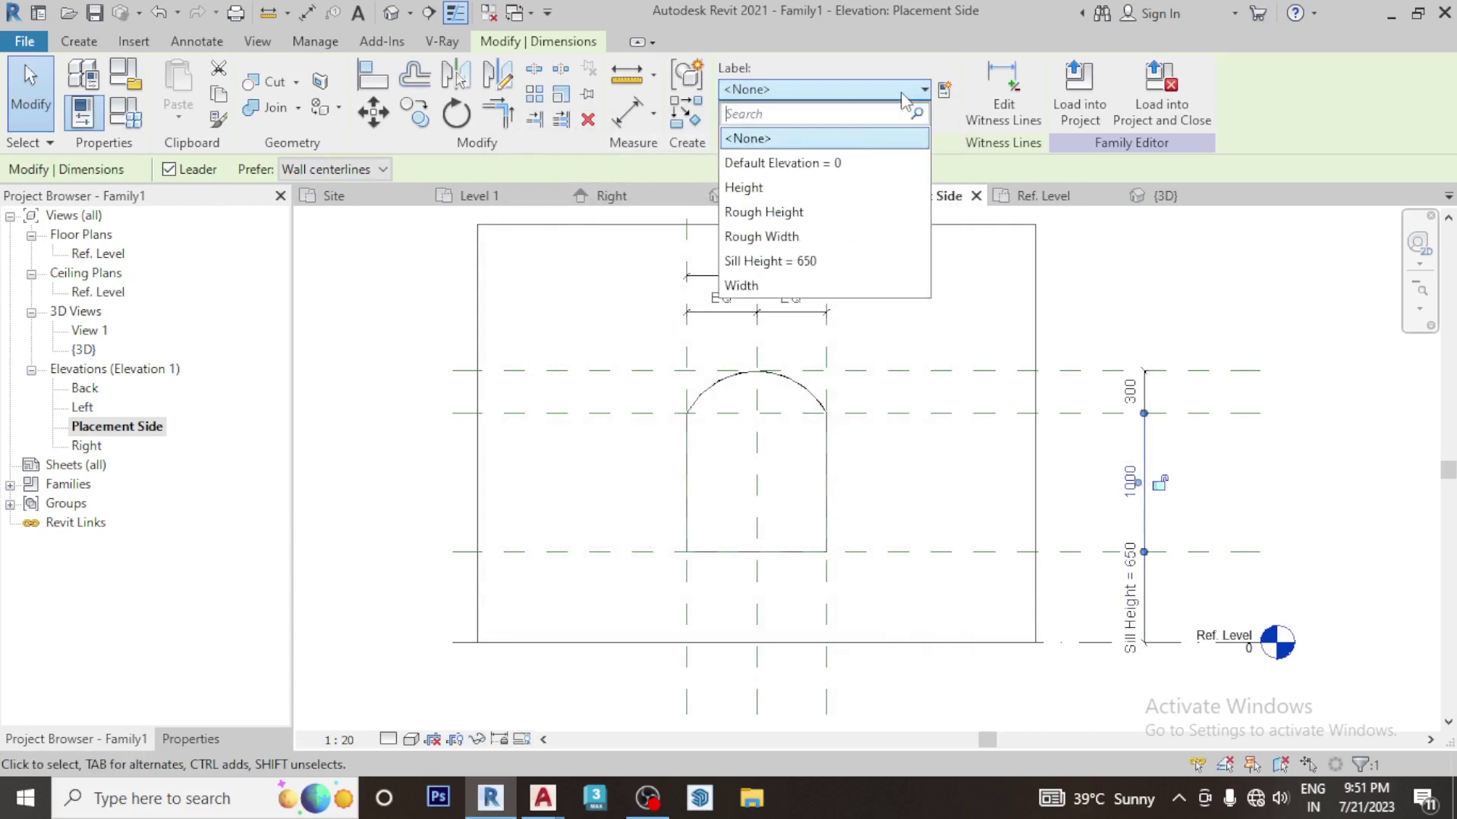
pyautogui.click(758, 188)
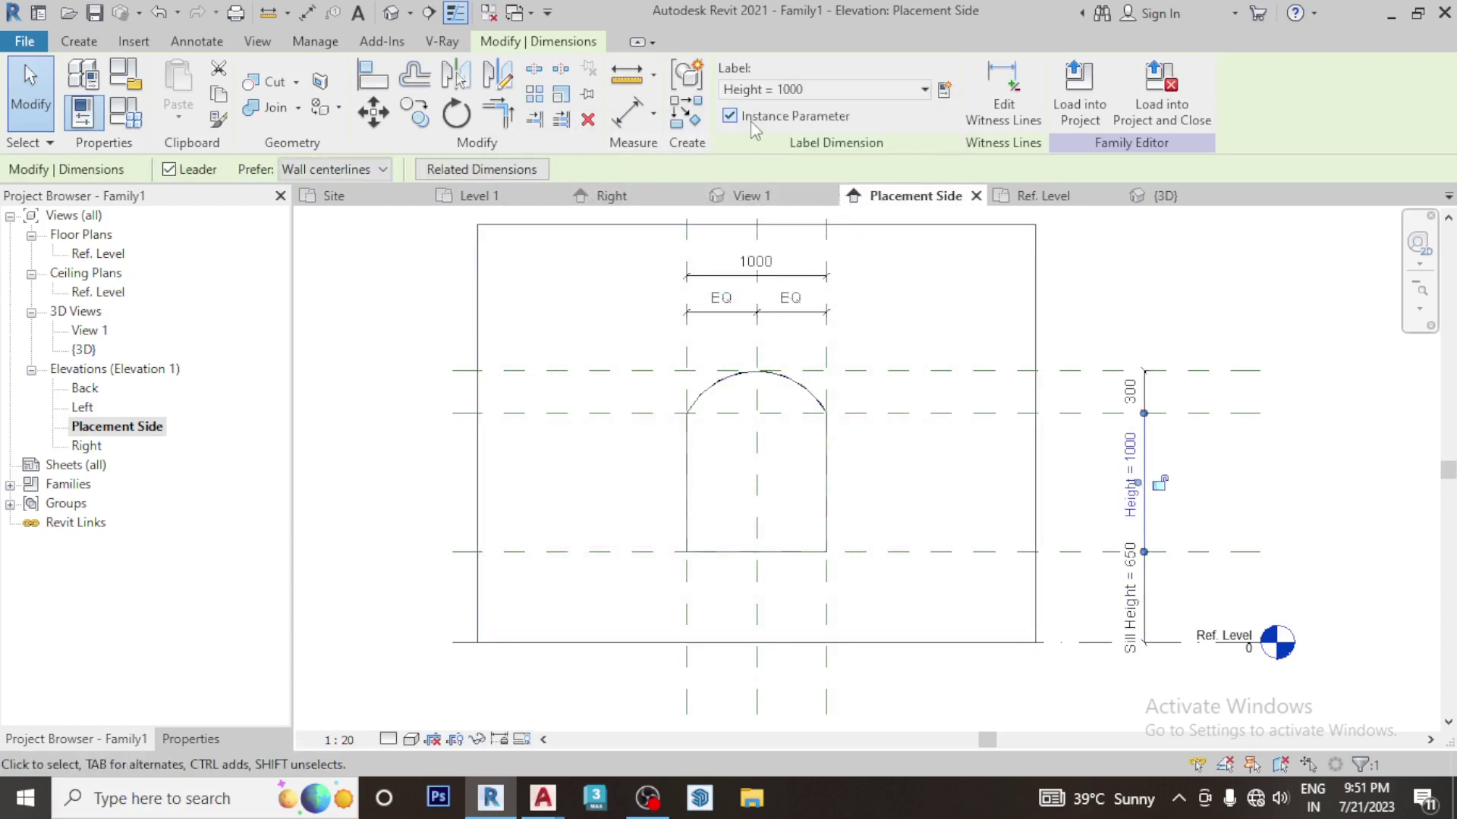
pyautogui.click(1130, 390)
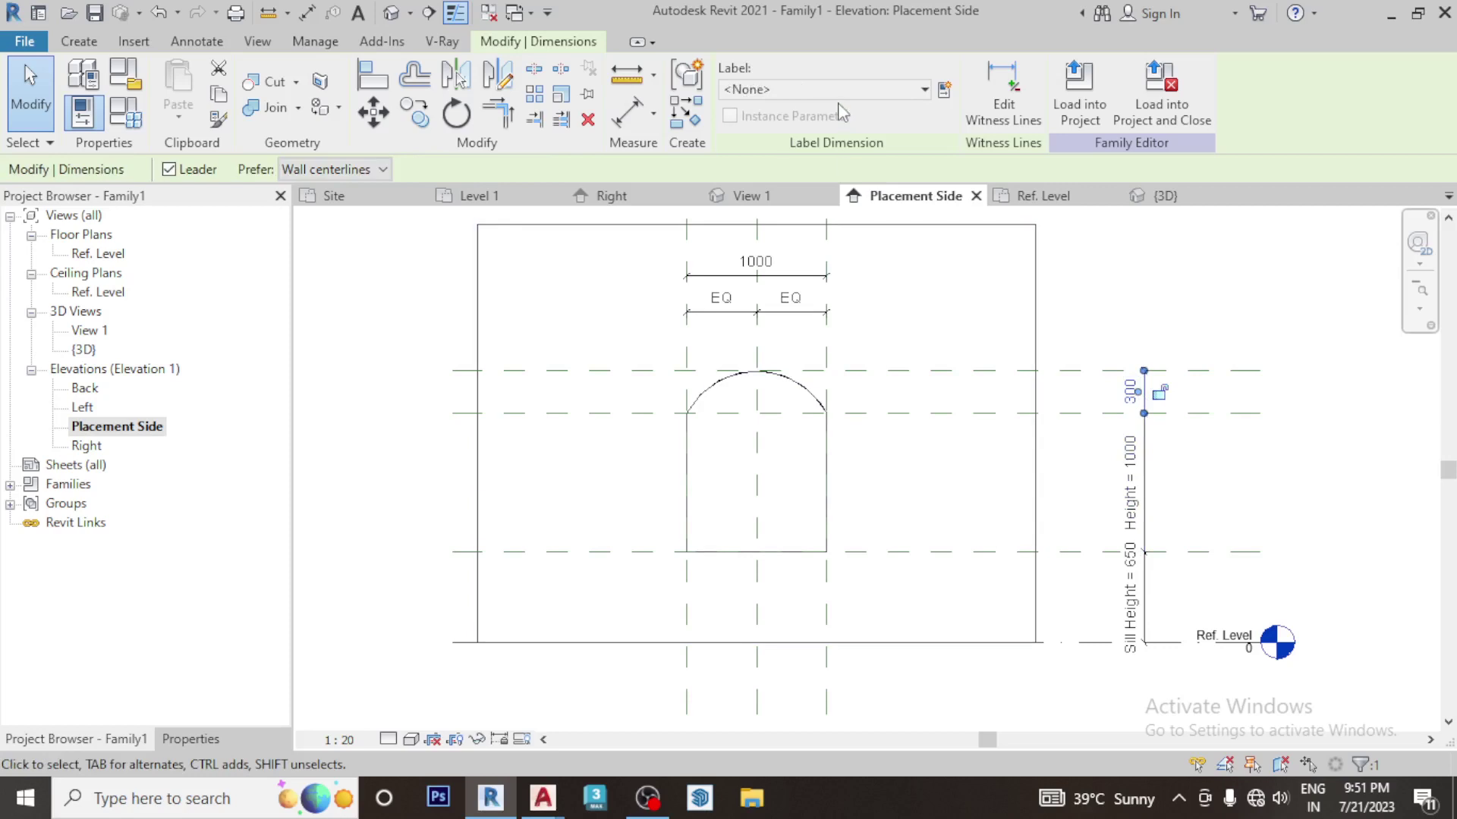
pyautogui.click(945, 91)
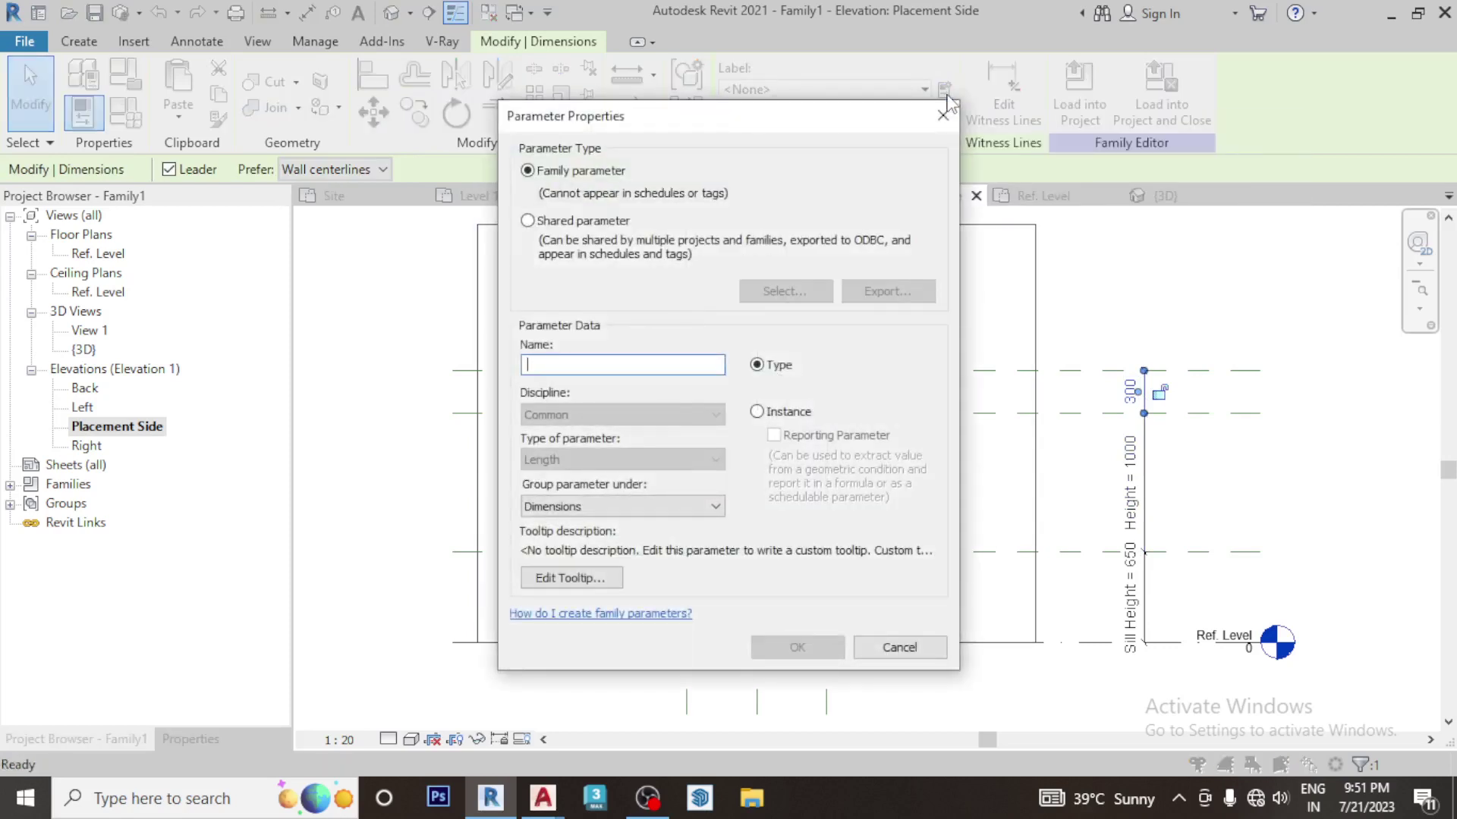
pyautogui.write('Rise')
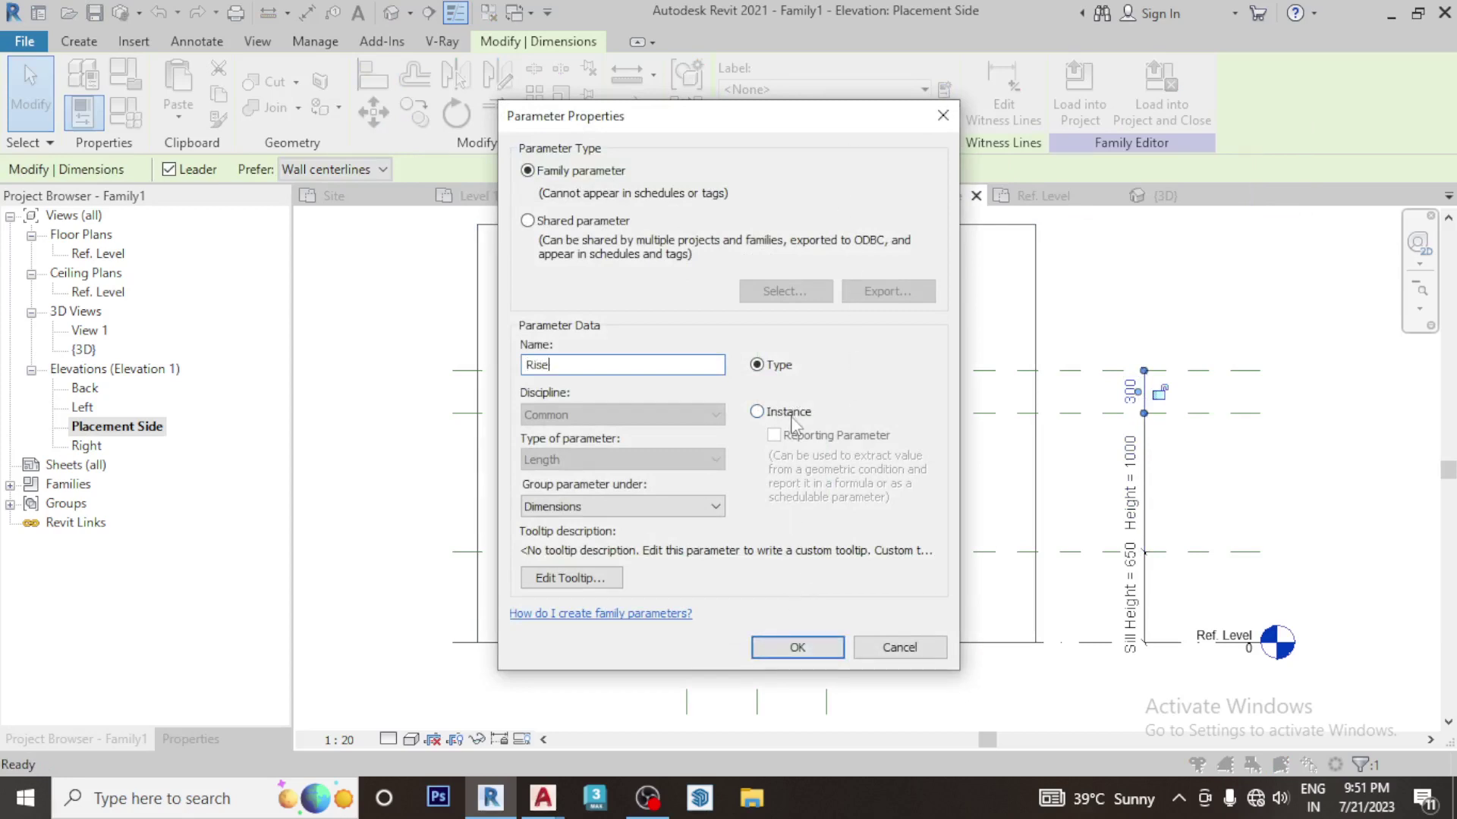
pyautogui.click(824, 652)
# Label the top 1000 dimension as Width
pyautogui.click(756, 304)
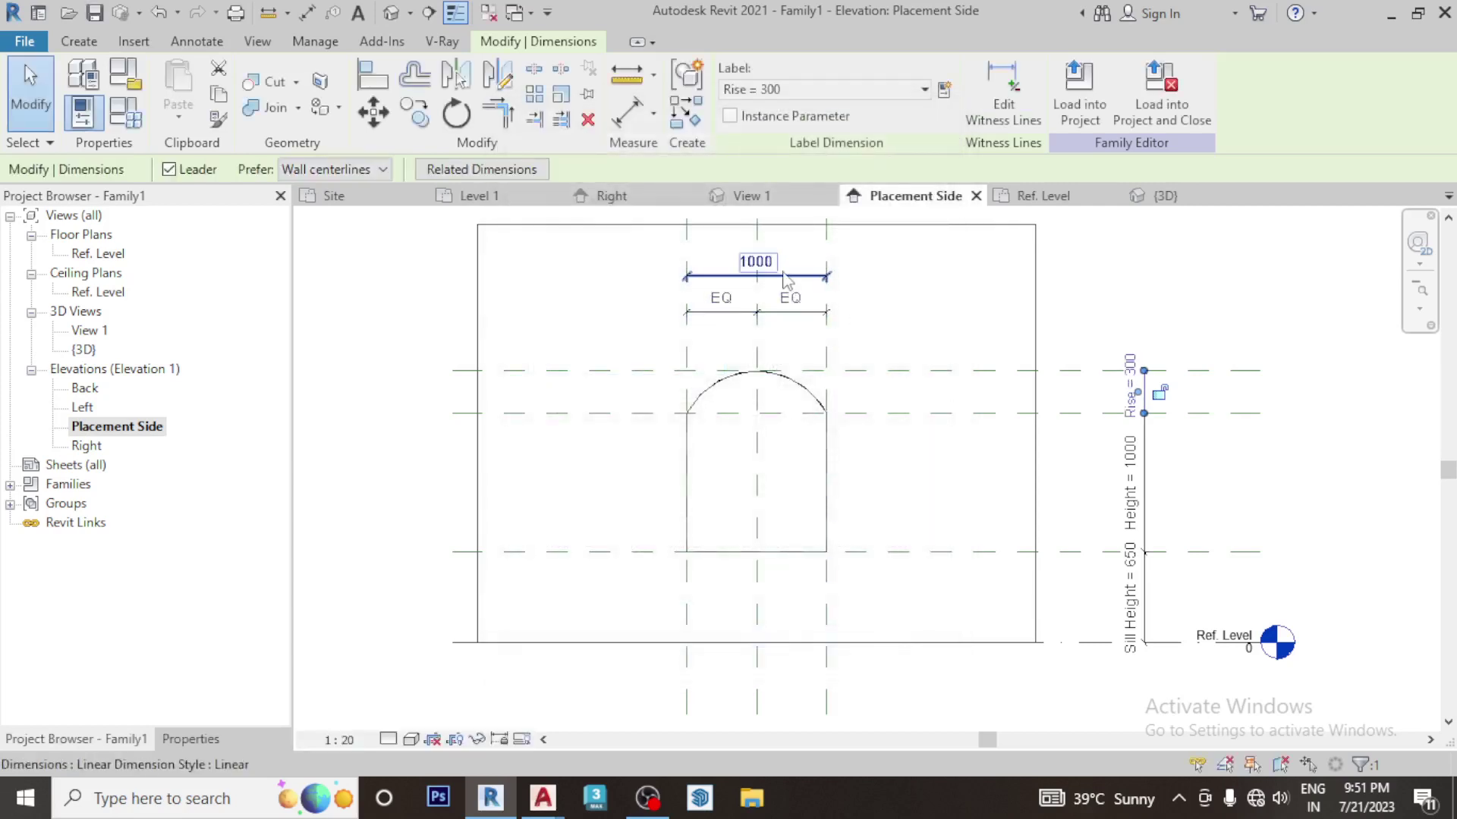
pyautogui.click(823, 89)
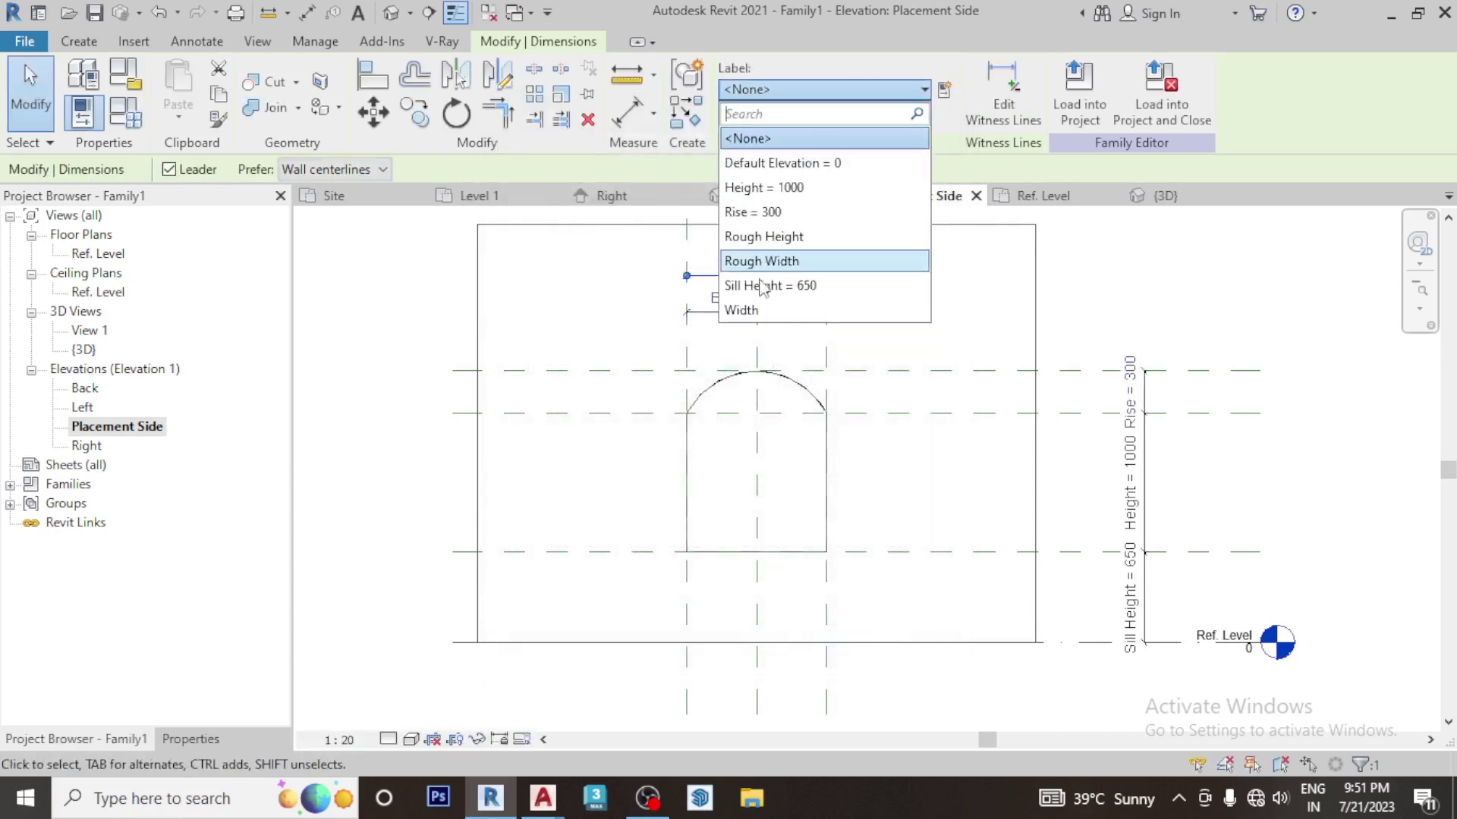
pyautogui.click(758, 310)
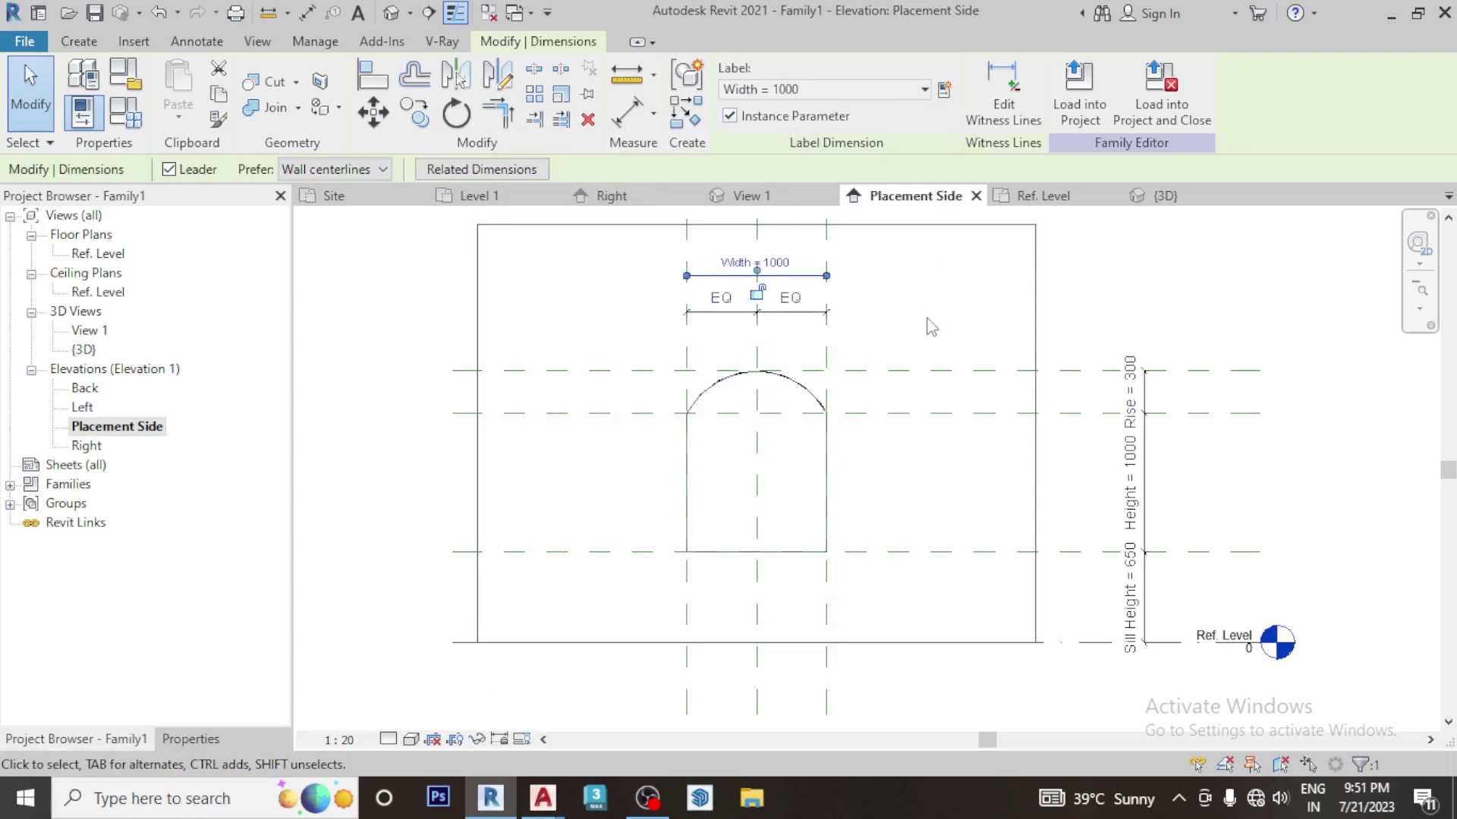
# Clear the dimension selection and bring up the Create tools for 3D forms
pyautogui.click(1242, 303)
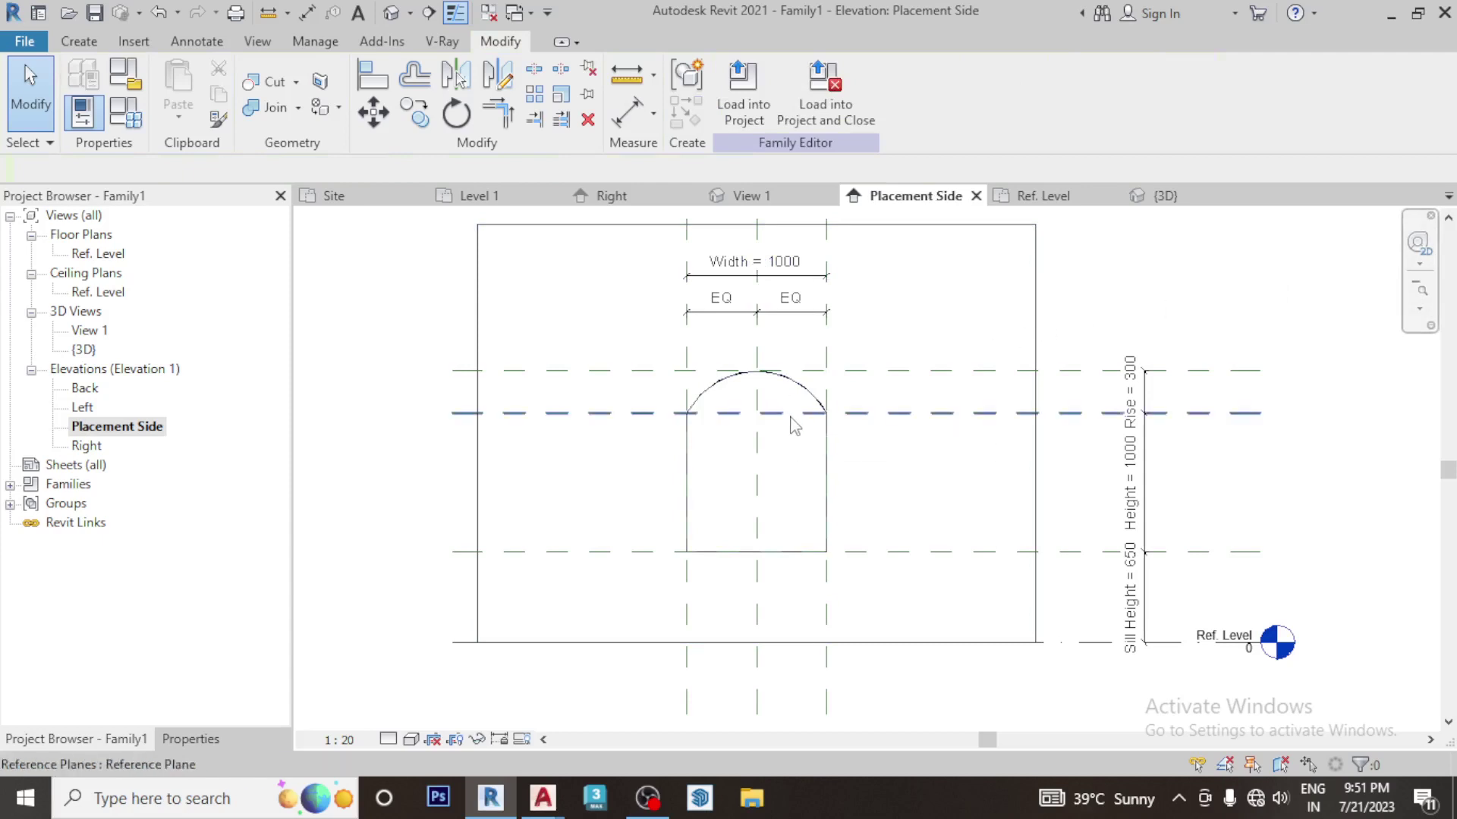
pyautogui.click(82, 44)
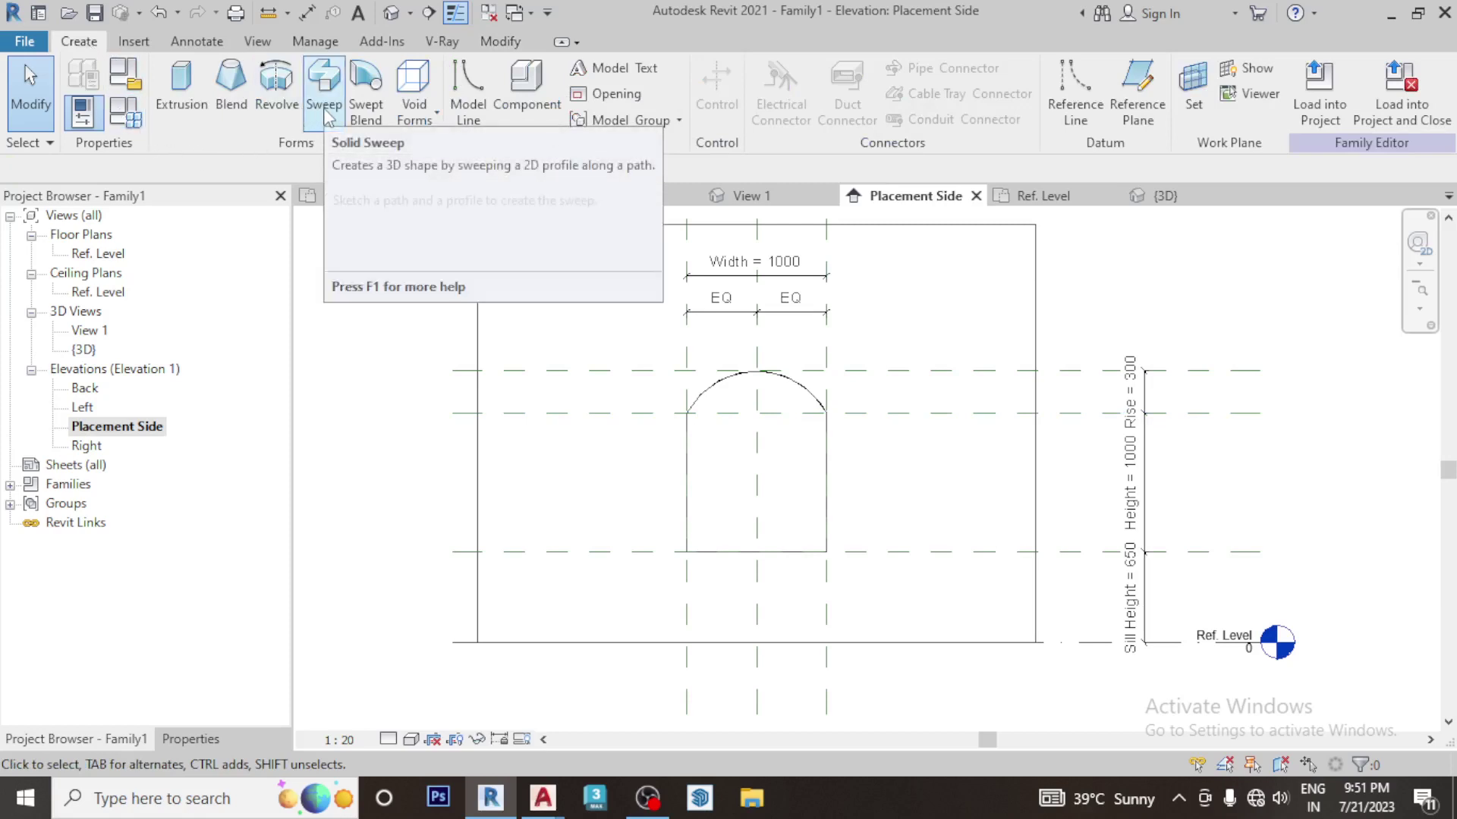
pyautogui.moveTo(323, 91)
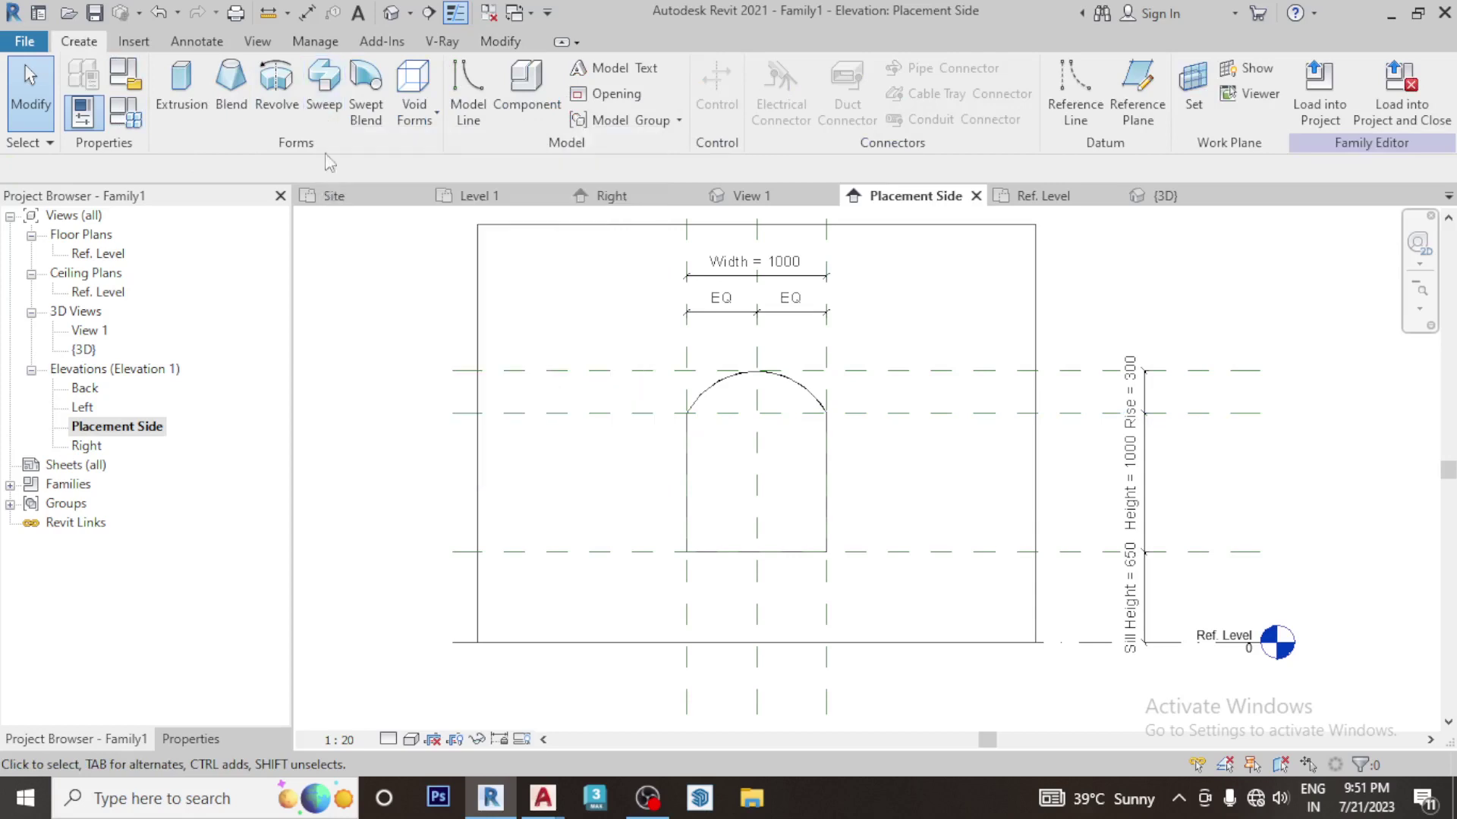
# Start a sweep path along the opening's left side, bottom edge and right side
pyautogui.click(319, 114)
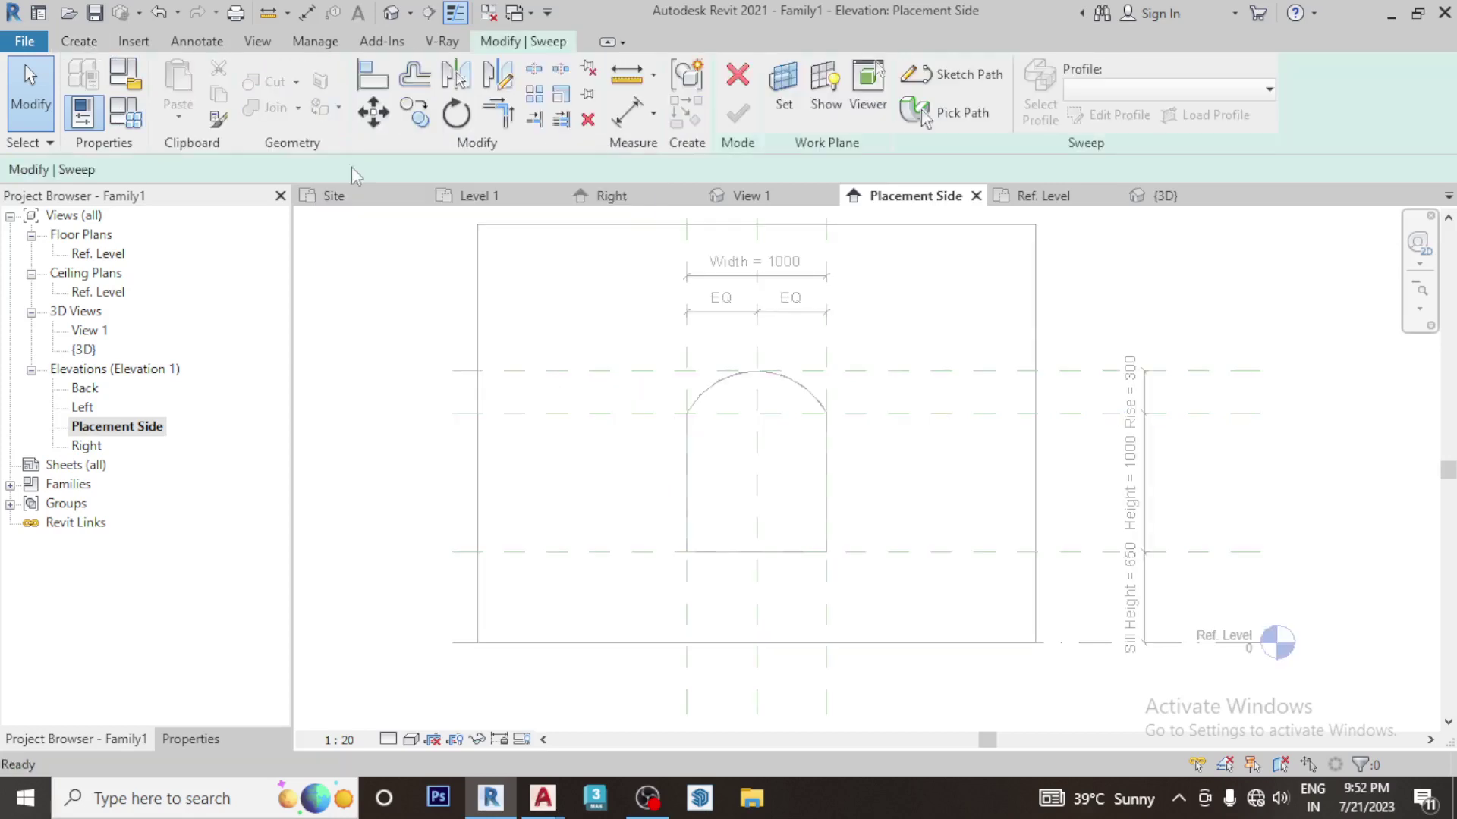
pyautogui.click(993, 78)
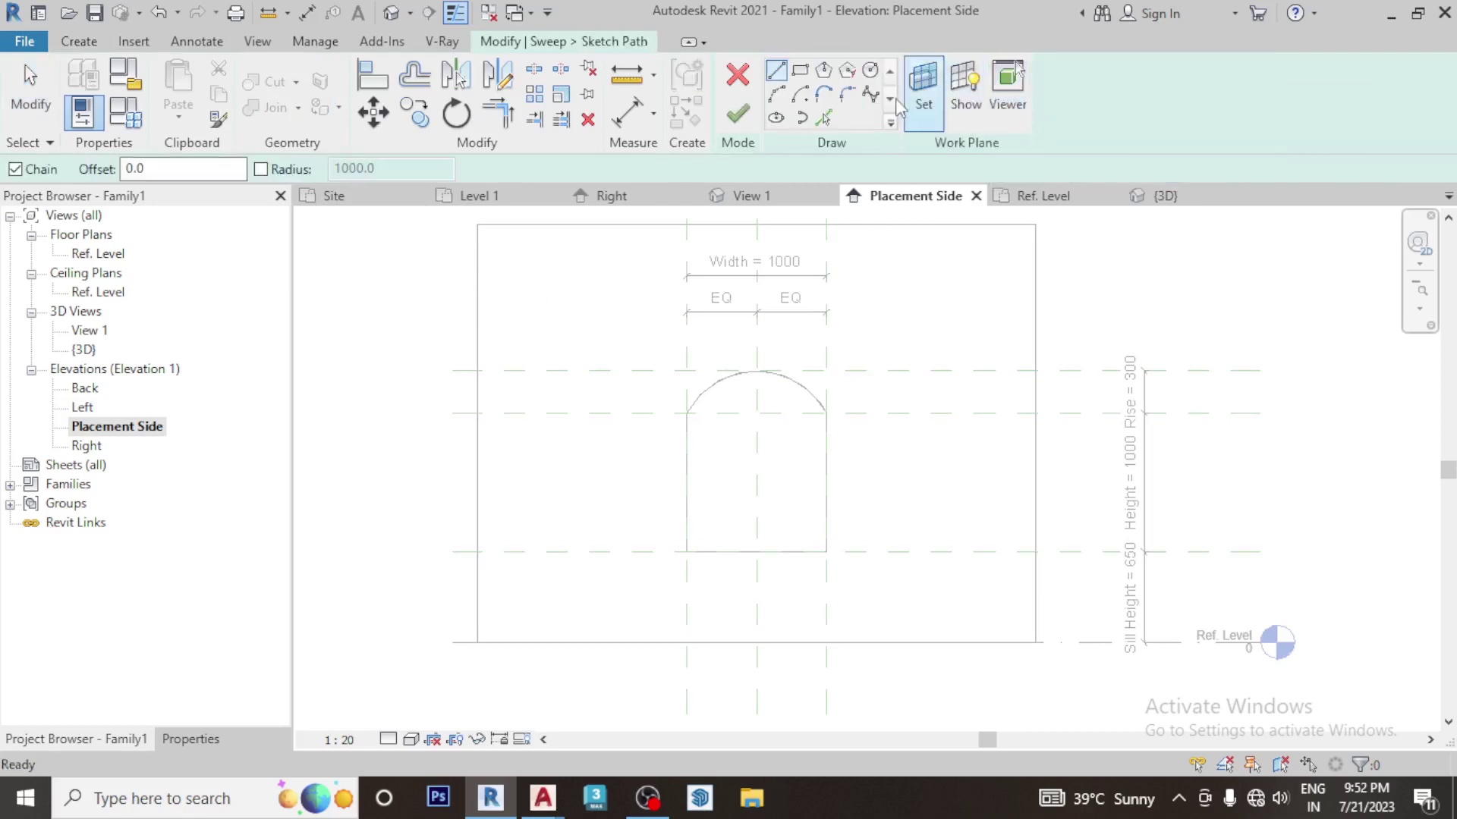
pyautogui.scroll(2, 703, 419)
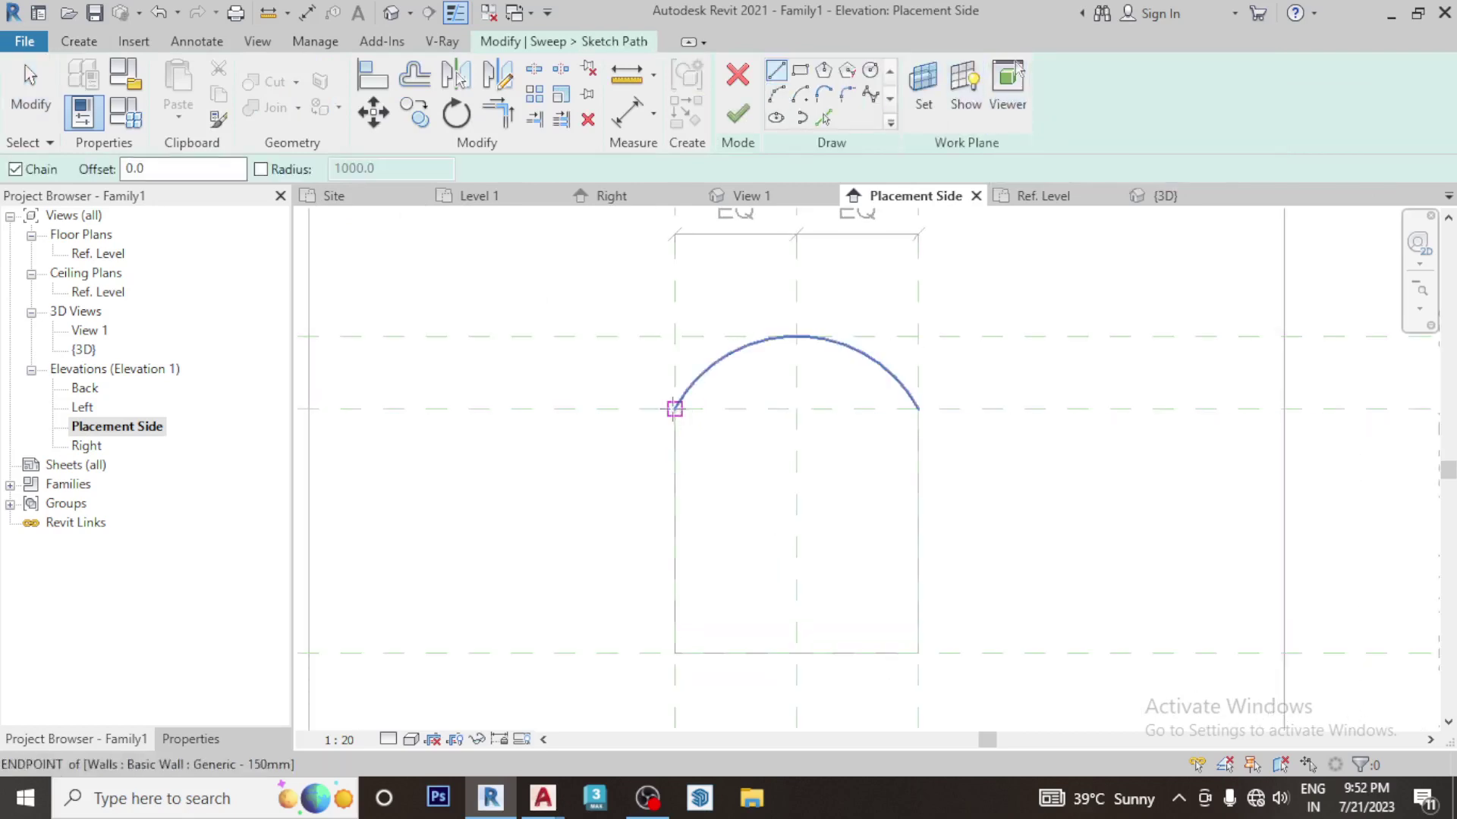
pyautogui.click(674, 409)
pyautogui.click(674, 652)
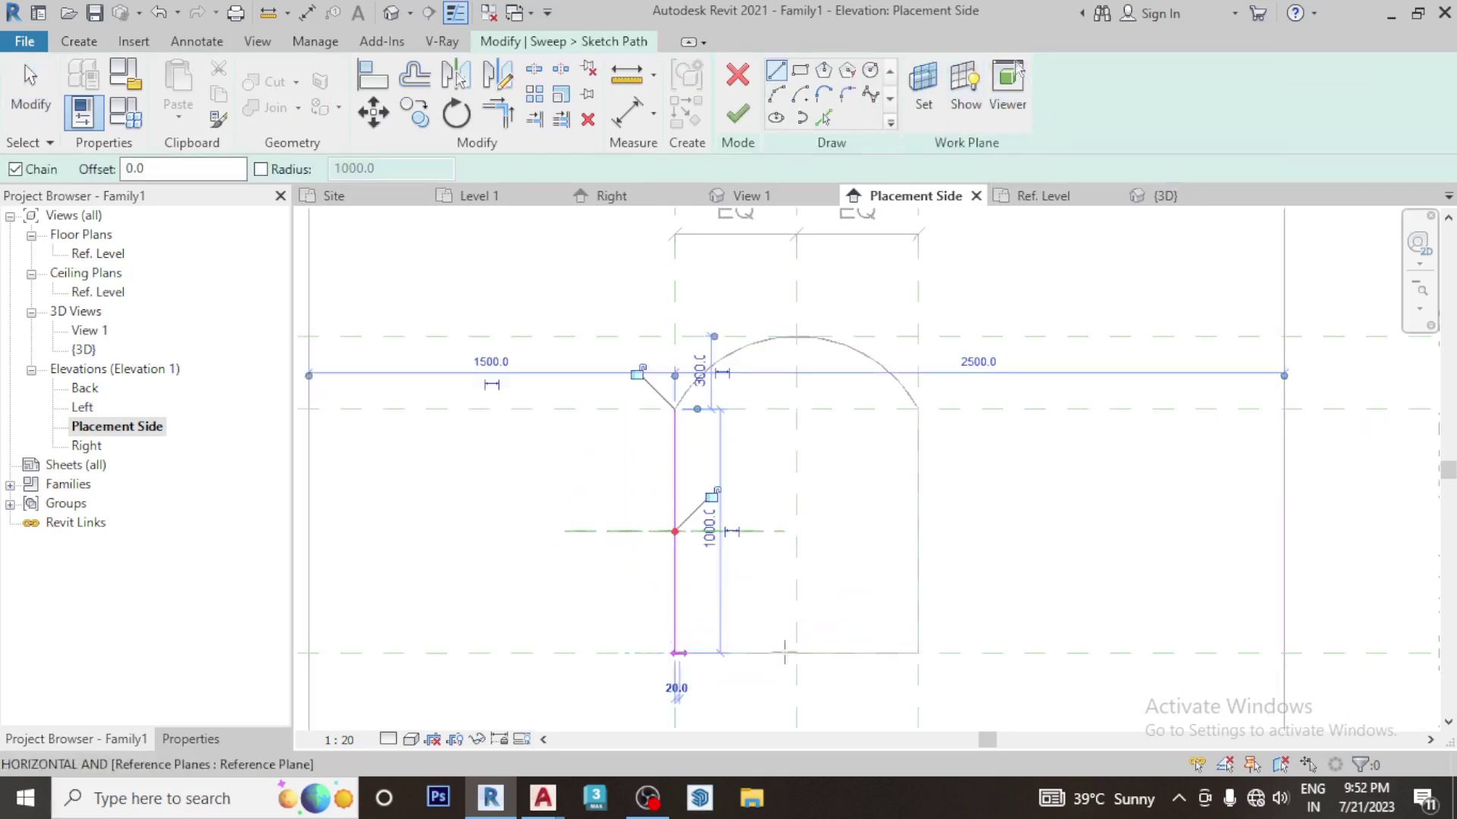
pyautogui.click(918, 652)
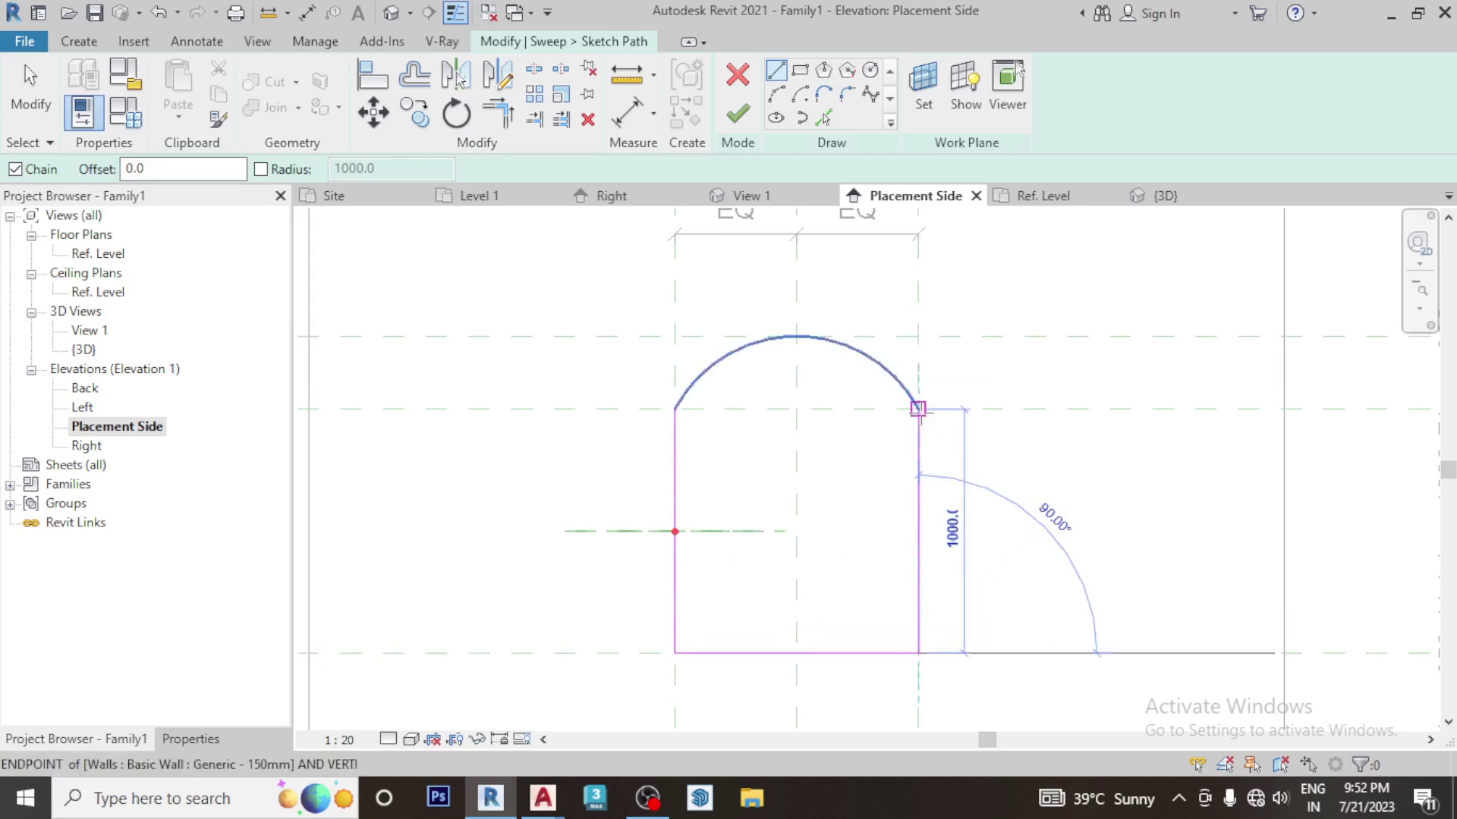
pyautogui.click(918, 410)
# Close the path with a Start-End-Radius arc over the arched top and finish it
pyautogui.click(775, 93)
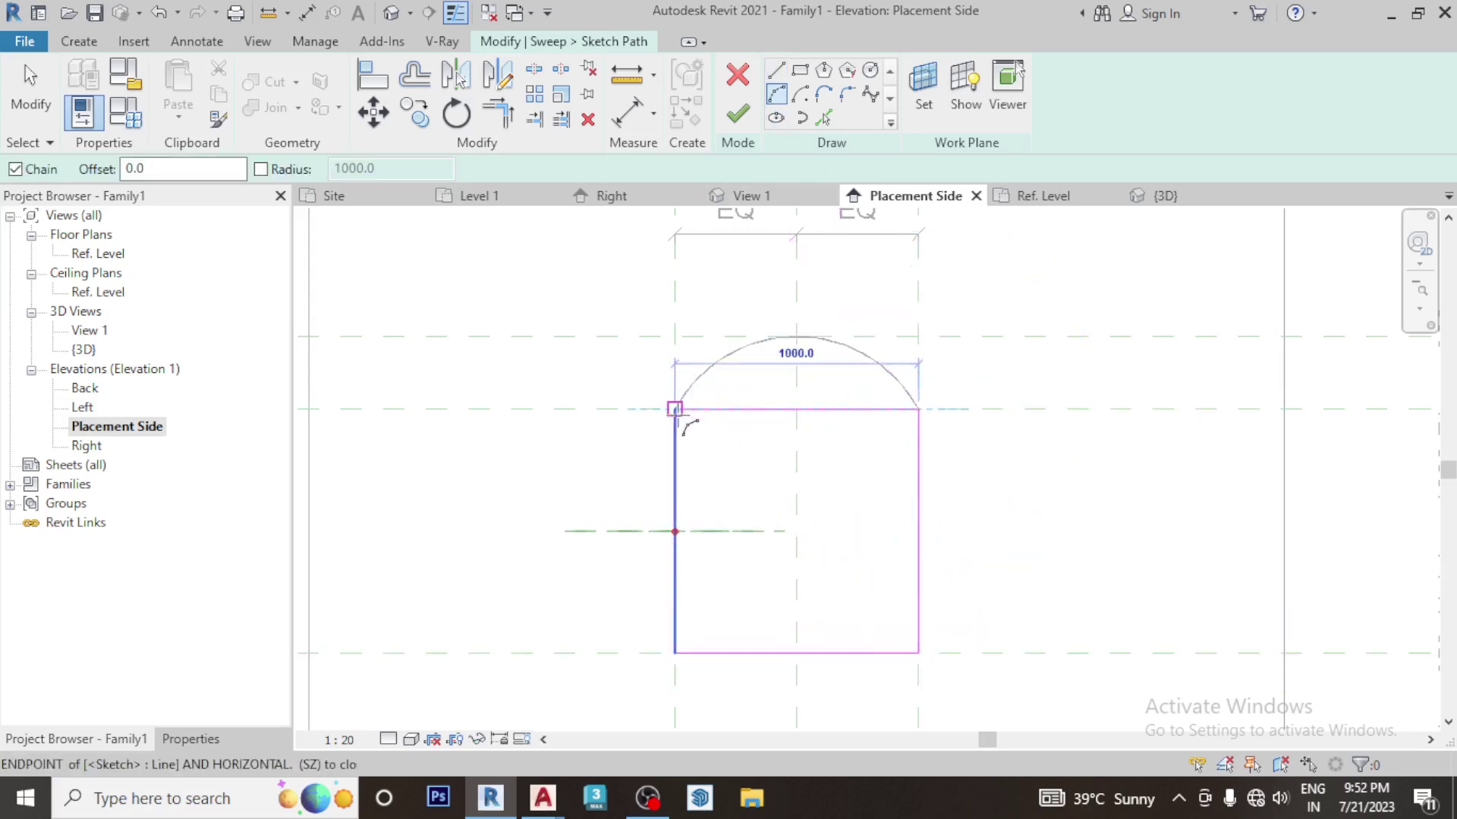
pyautogui.click(675, 410)
pyautogui.click(808, 335)
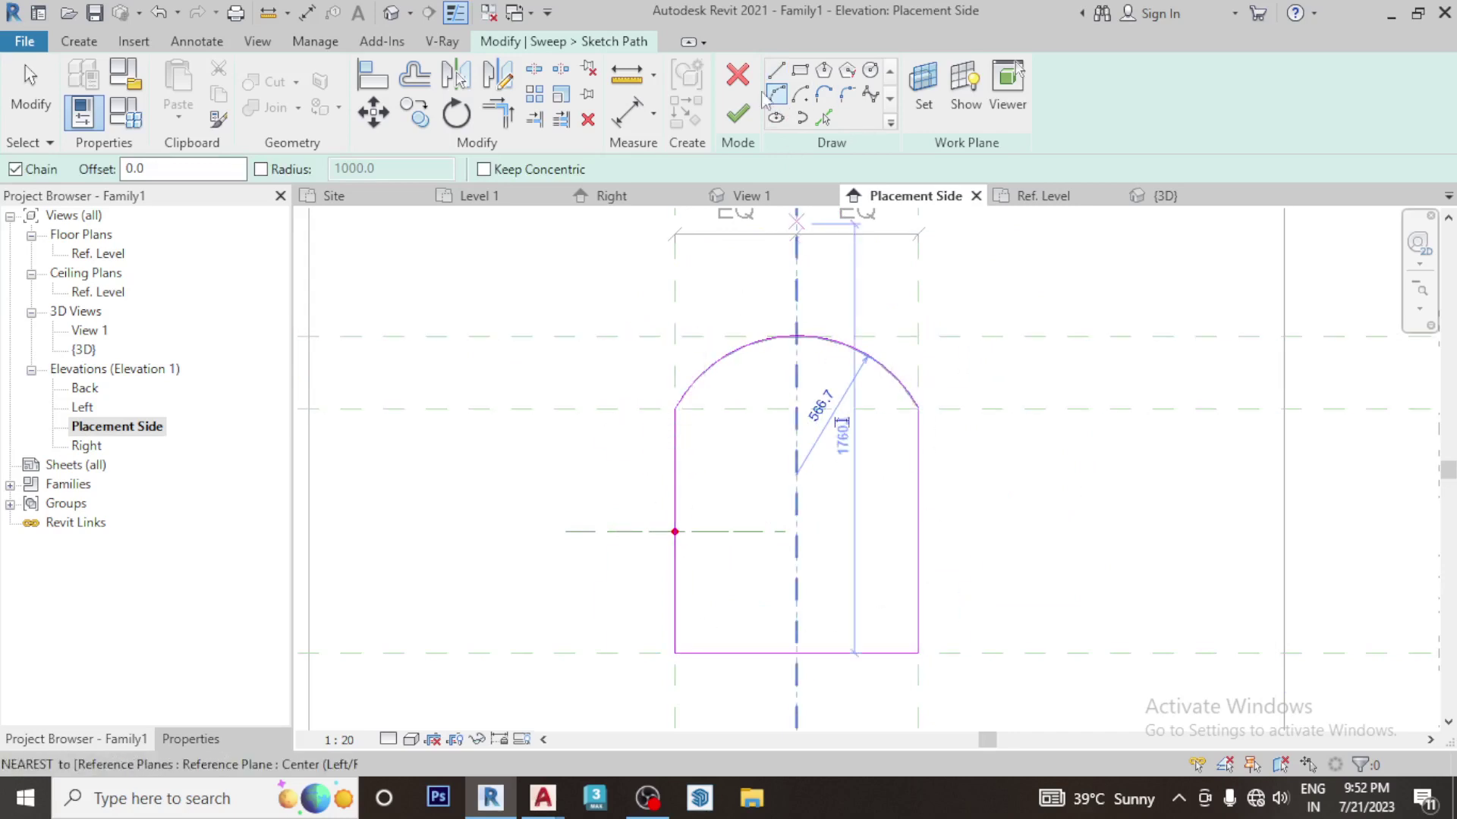
pyautogui.click(738, 115)
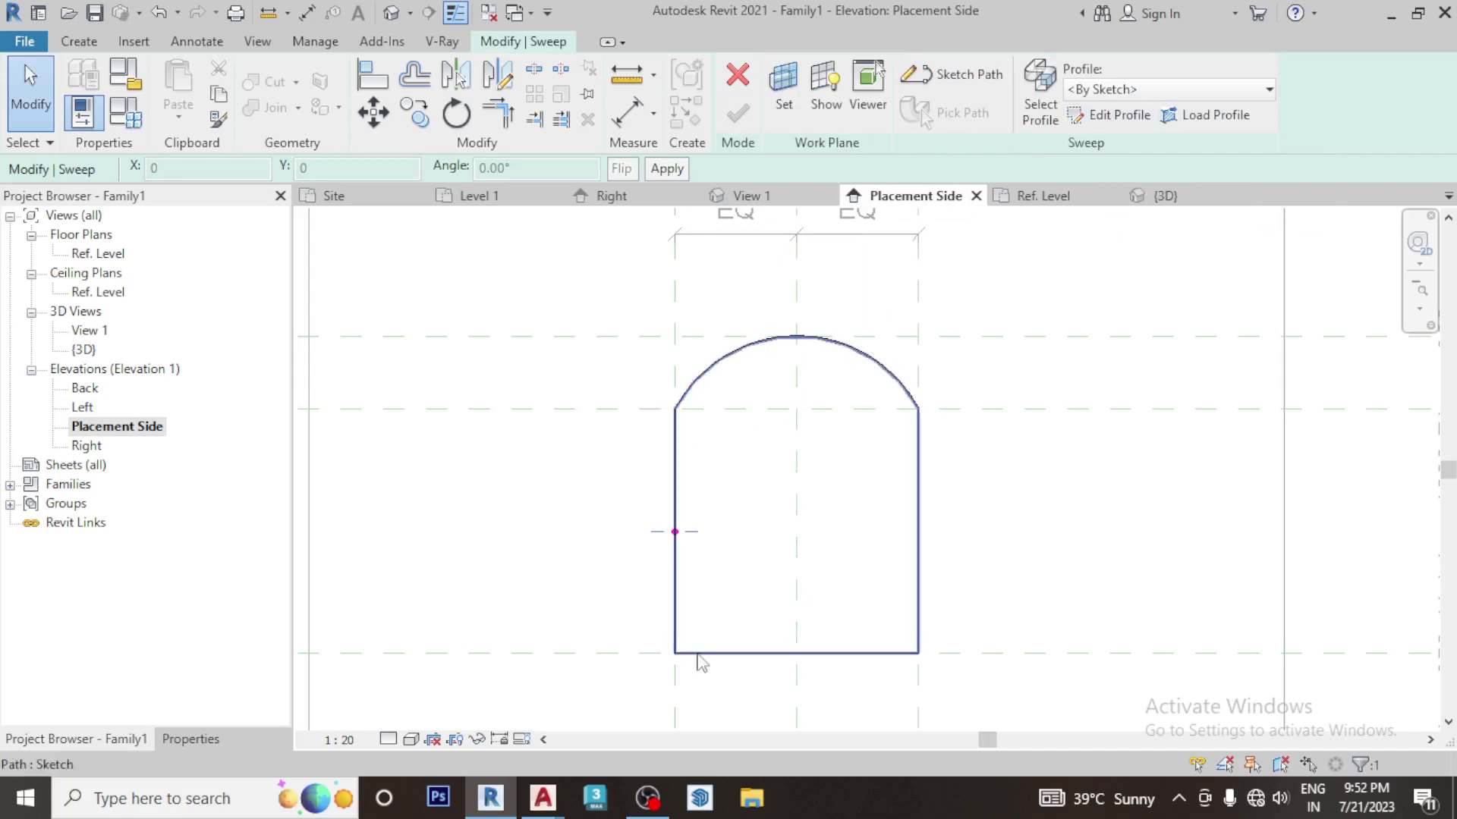
# Sketch half the frame profile on the Ref. Level plan: a 10 mm segment plus an angled chamfer
pyautogui.click(1113, 114)
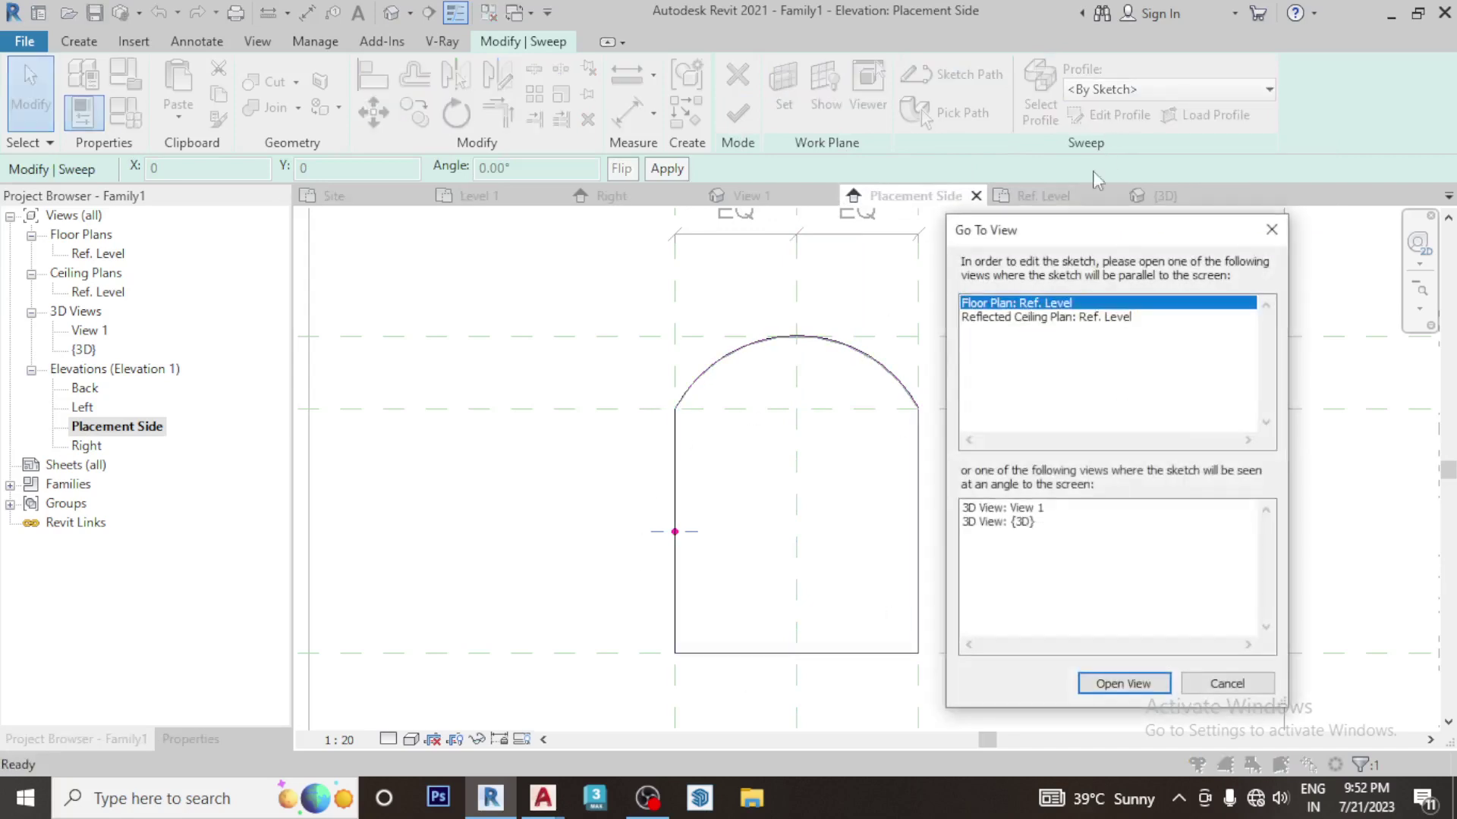
pyautogui.click(1114, 686)
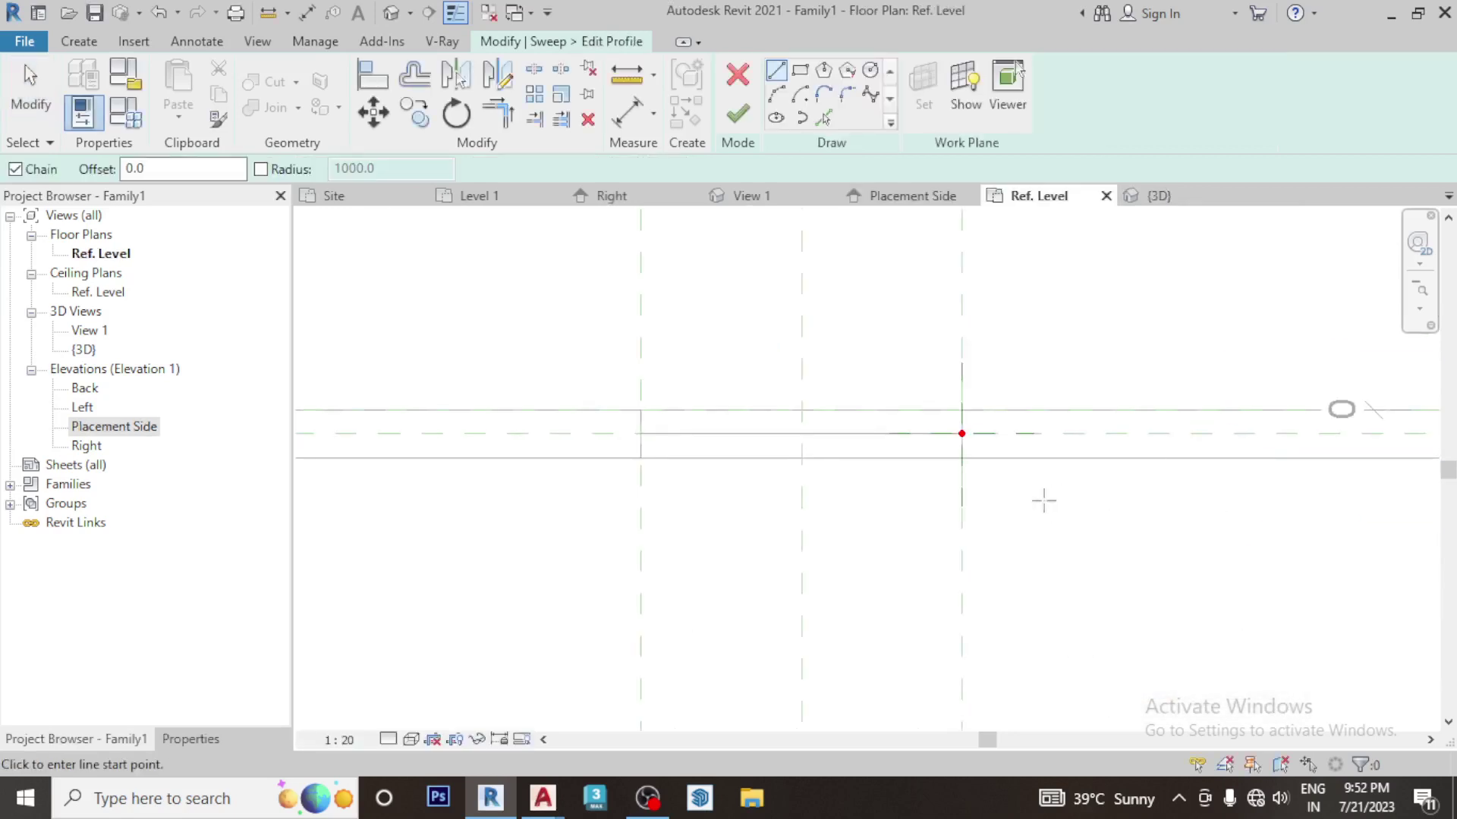
pyautogui.scroll(-1, 1043, 499)
pyautogui.scroll(3, 986, 440)
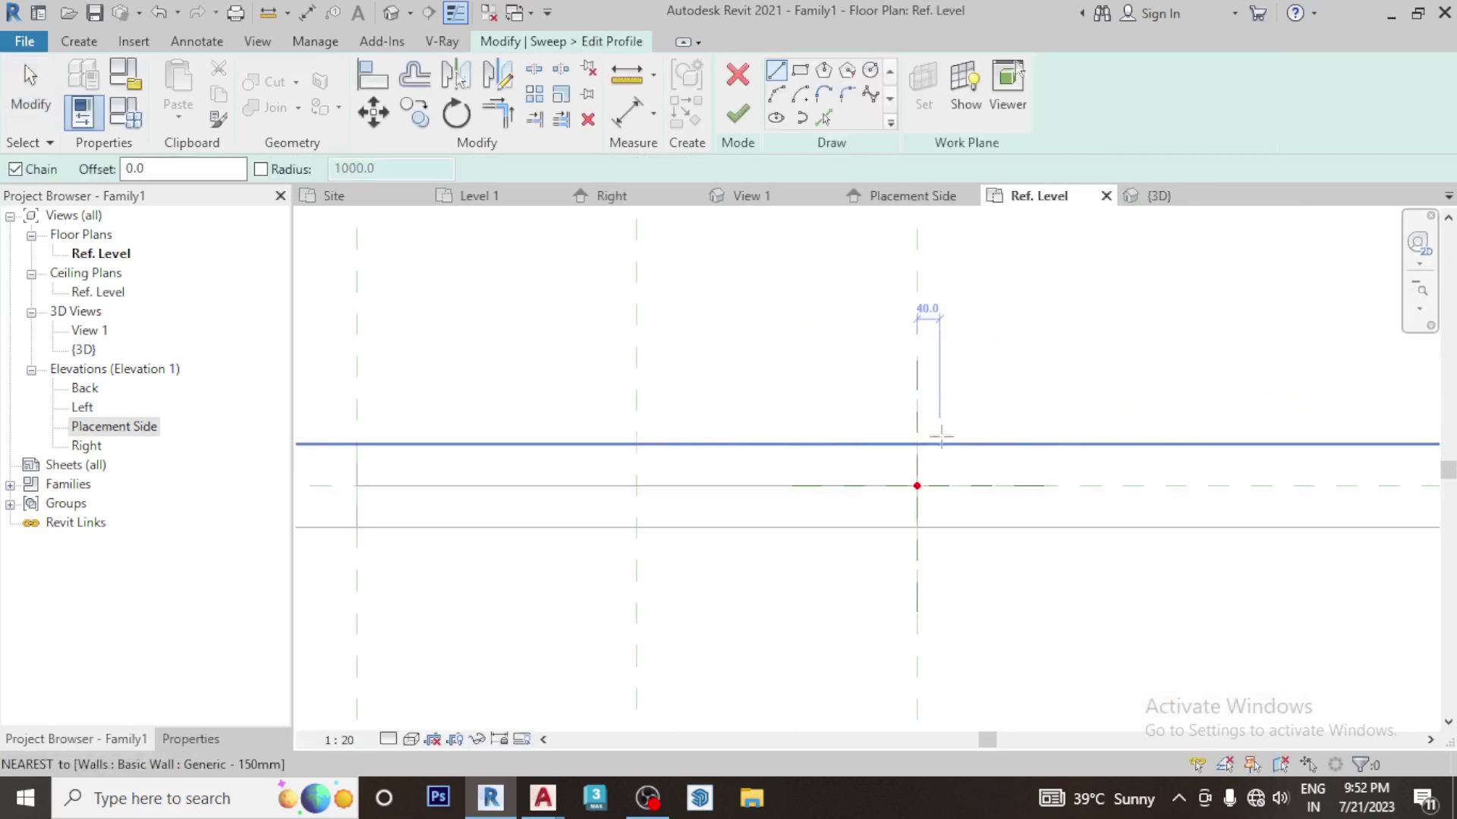
pyautogui.scroll(2, 936, 438)
pyautogui.scroll(1, 930, 439)
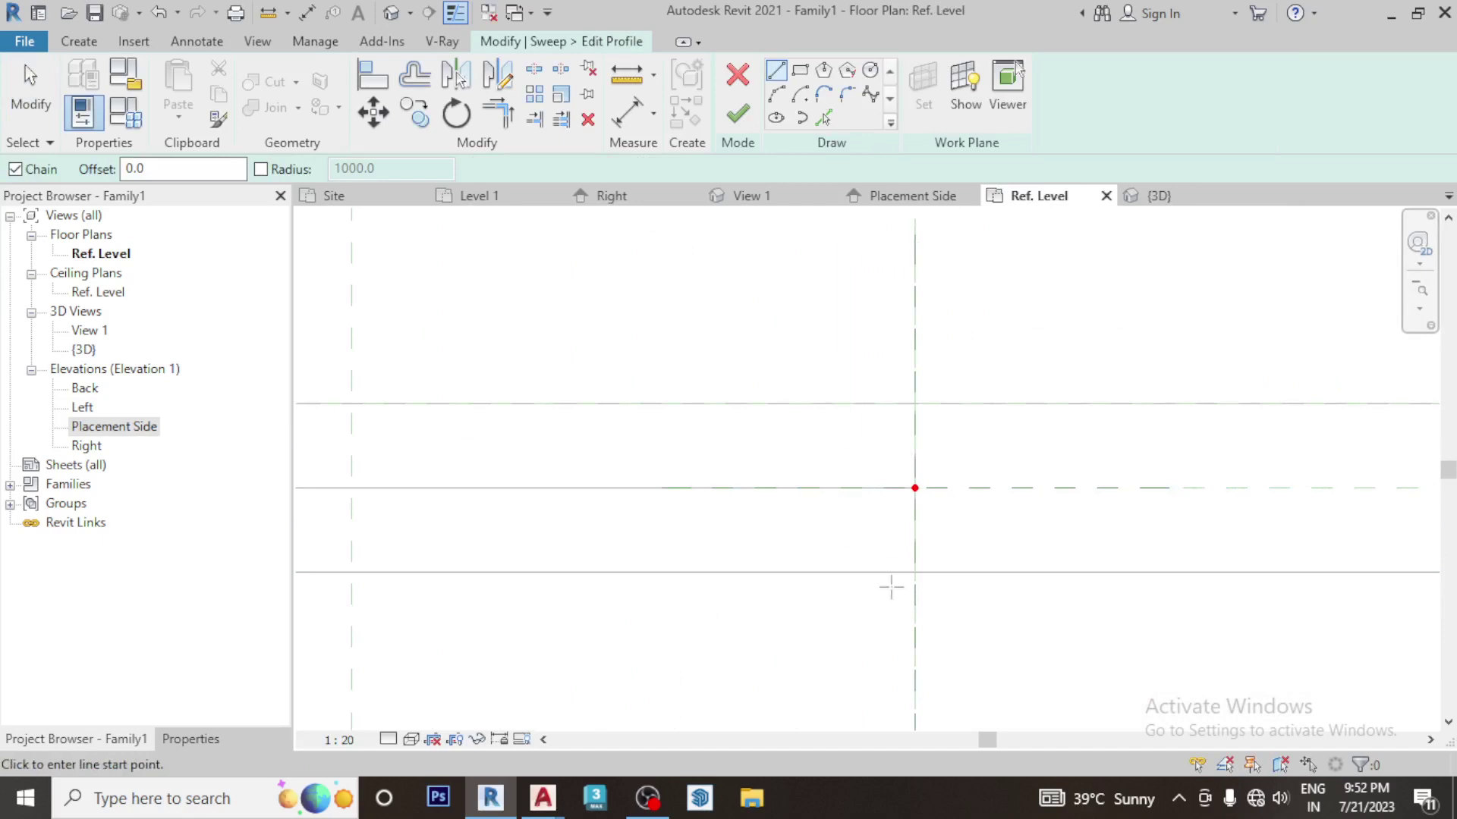
pyautogui.scroll(2, 929, 529)
pyautogui.scroll(2, 929, 529)
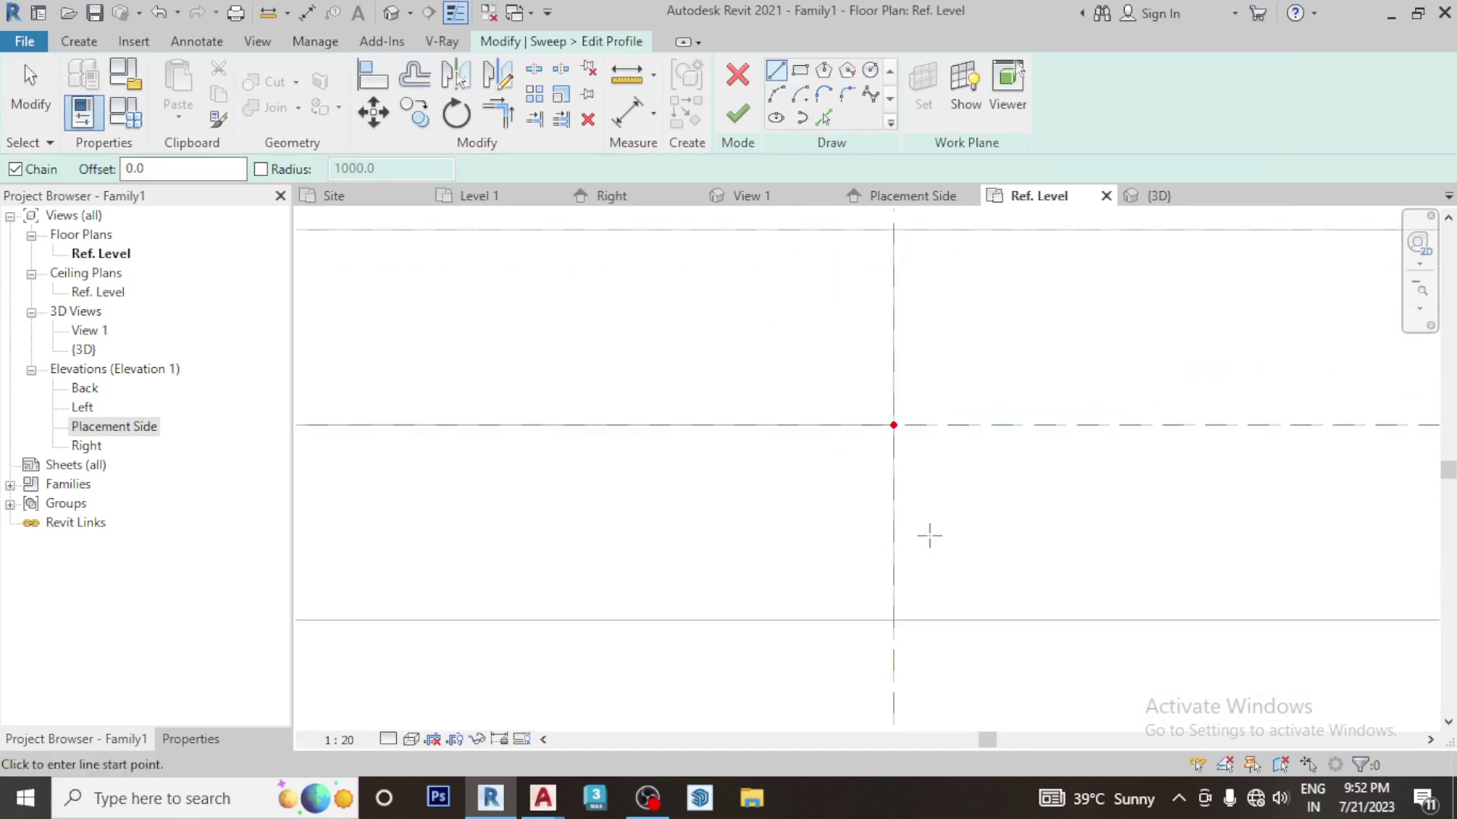
pyautogui.click(893, 354)
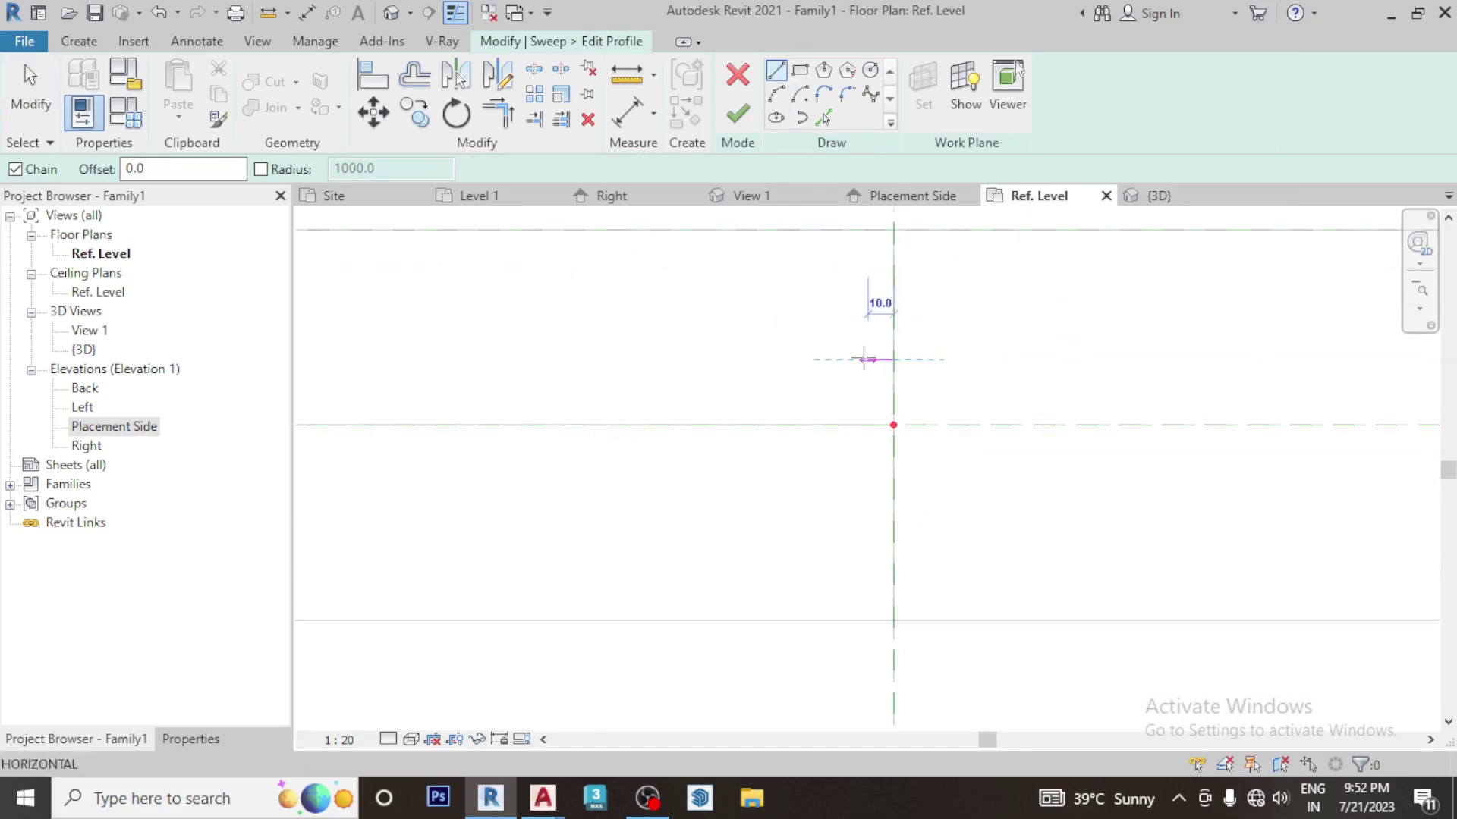
pyautogui.click(863, 360)
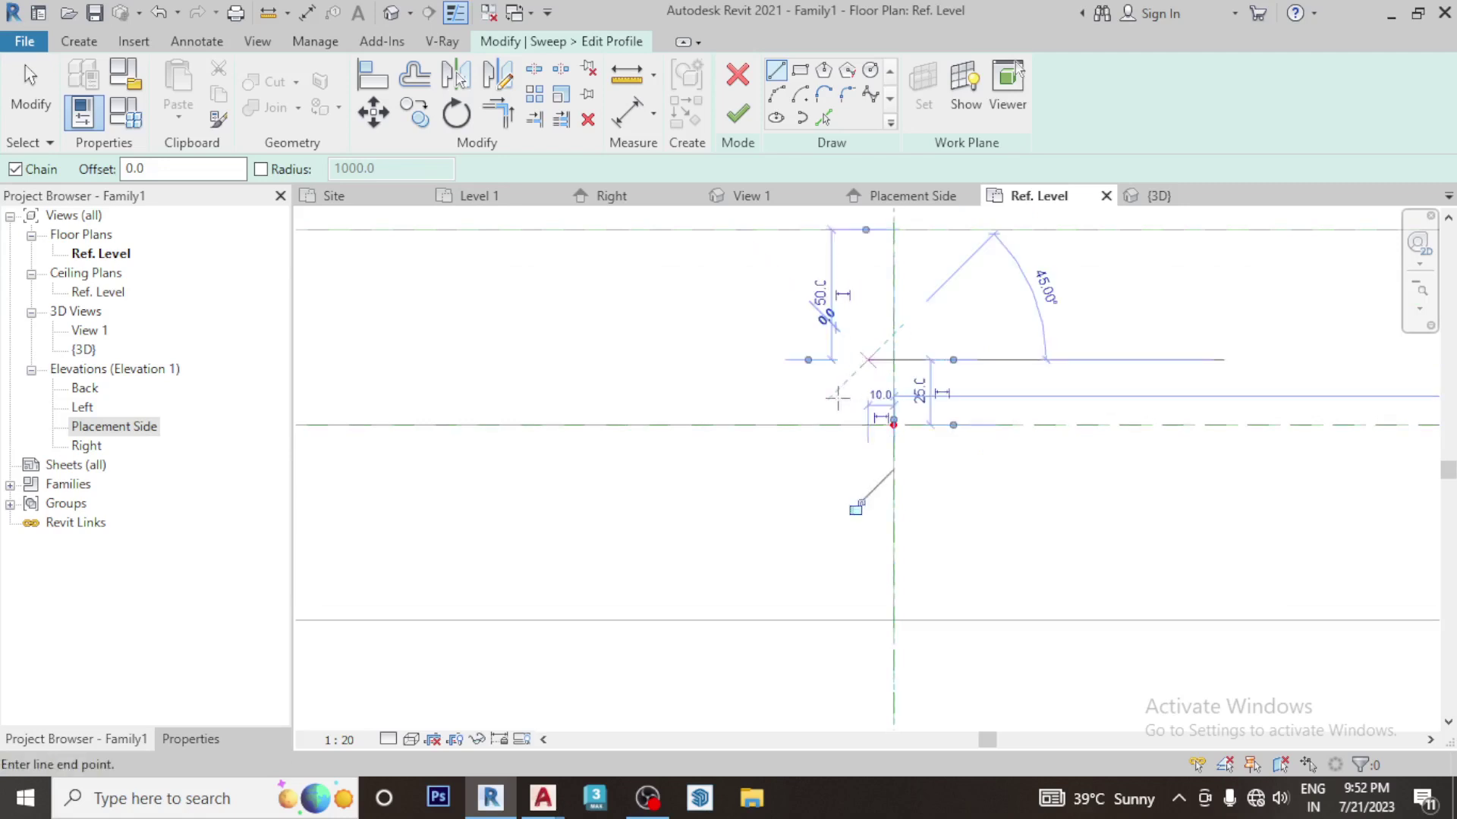
pyautogui.scroll(1, 853, 379)
pyautogui.scroll(1, 846, 398)
pyautogui.click(846, 398)
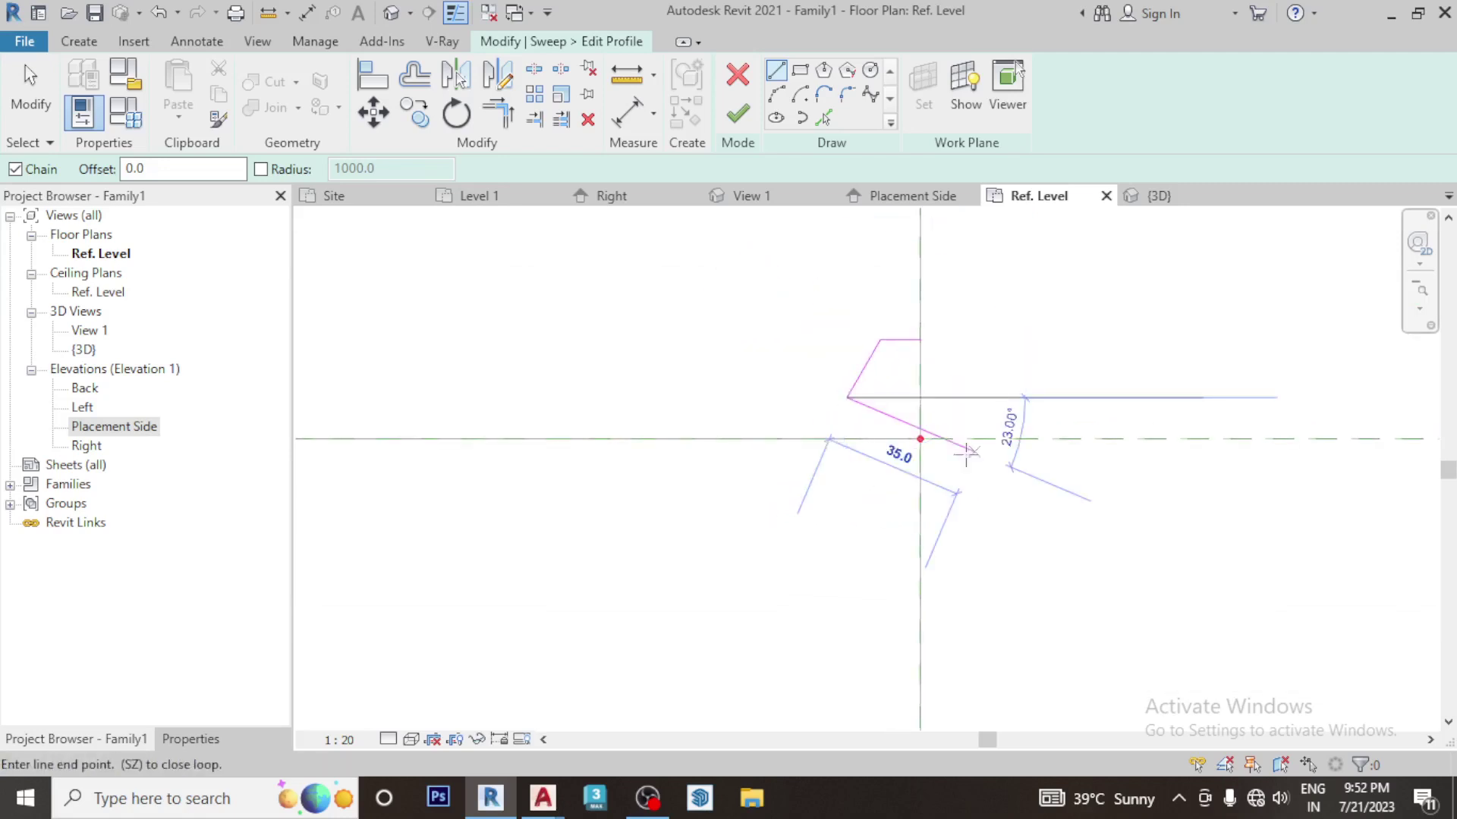
pyautogui.press('Escape')
pyautogui.press('Escape')
# Mirror the profile lines about the horizontal reference plane and close them with a vertical edge
pyautogui.moveTo(910, 379); pyautogui.dragTo(827, 311)
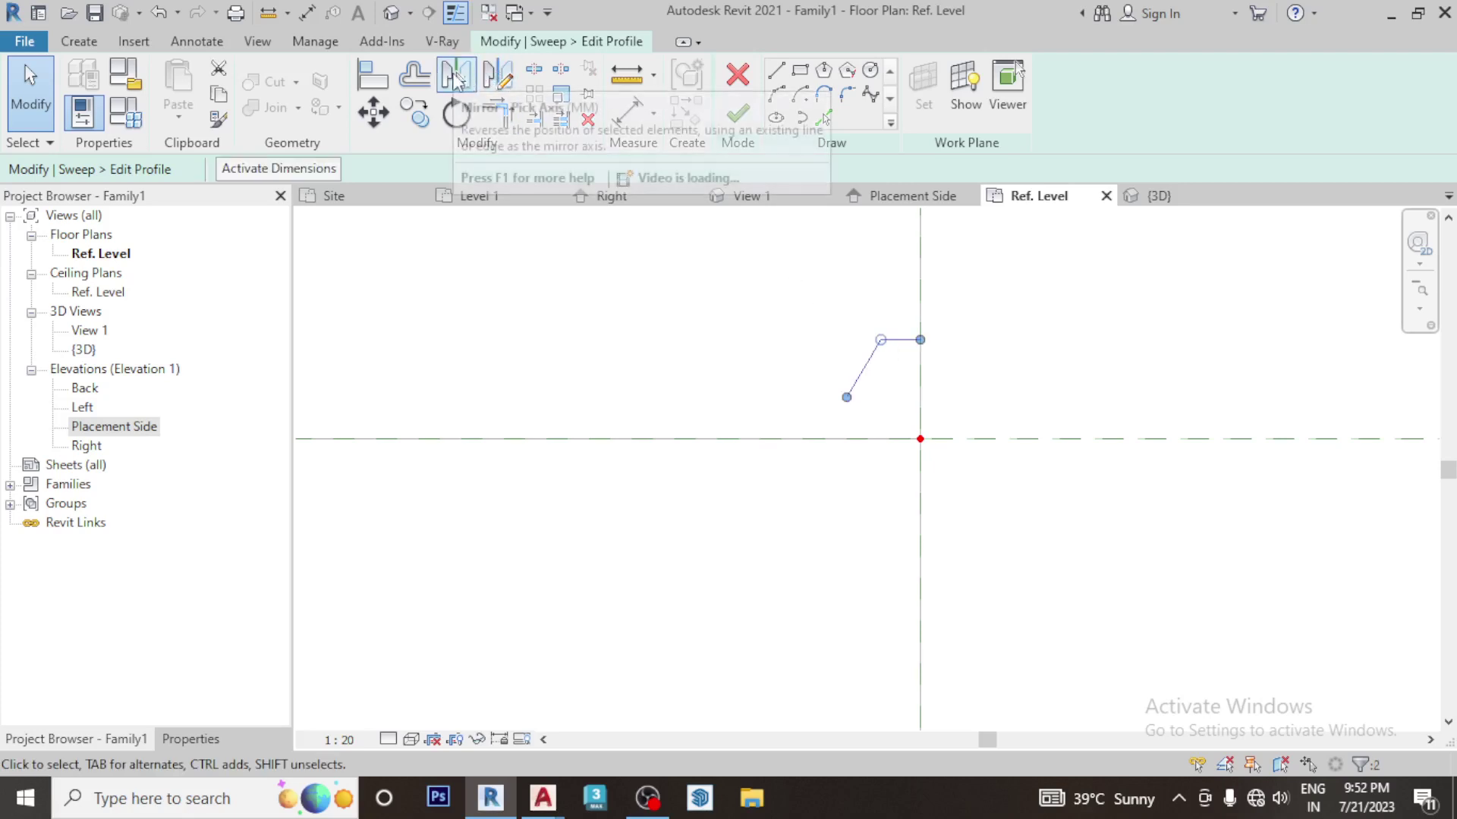
pyautogui.click(456, 76)
pyautogui.click(782, 442)
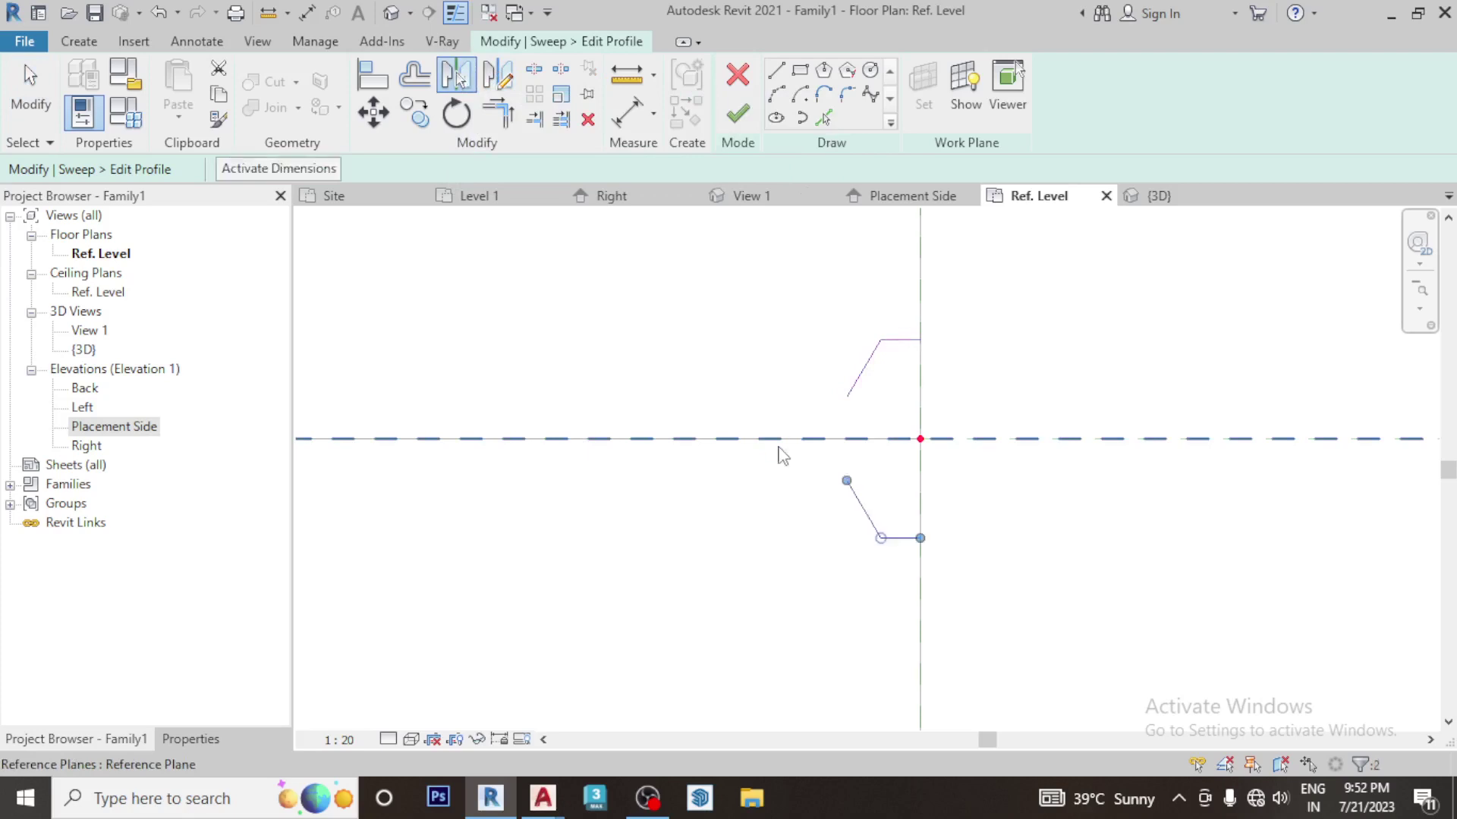
pyautogui.click(776, 71)
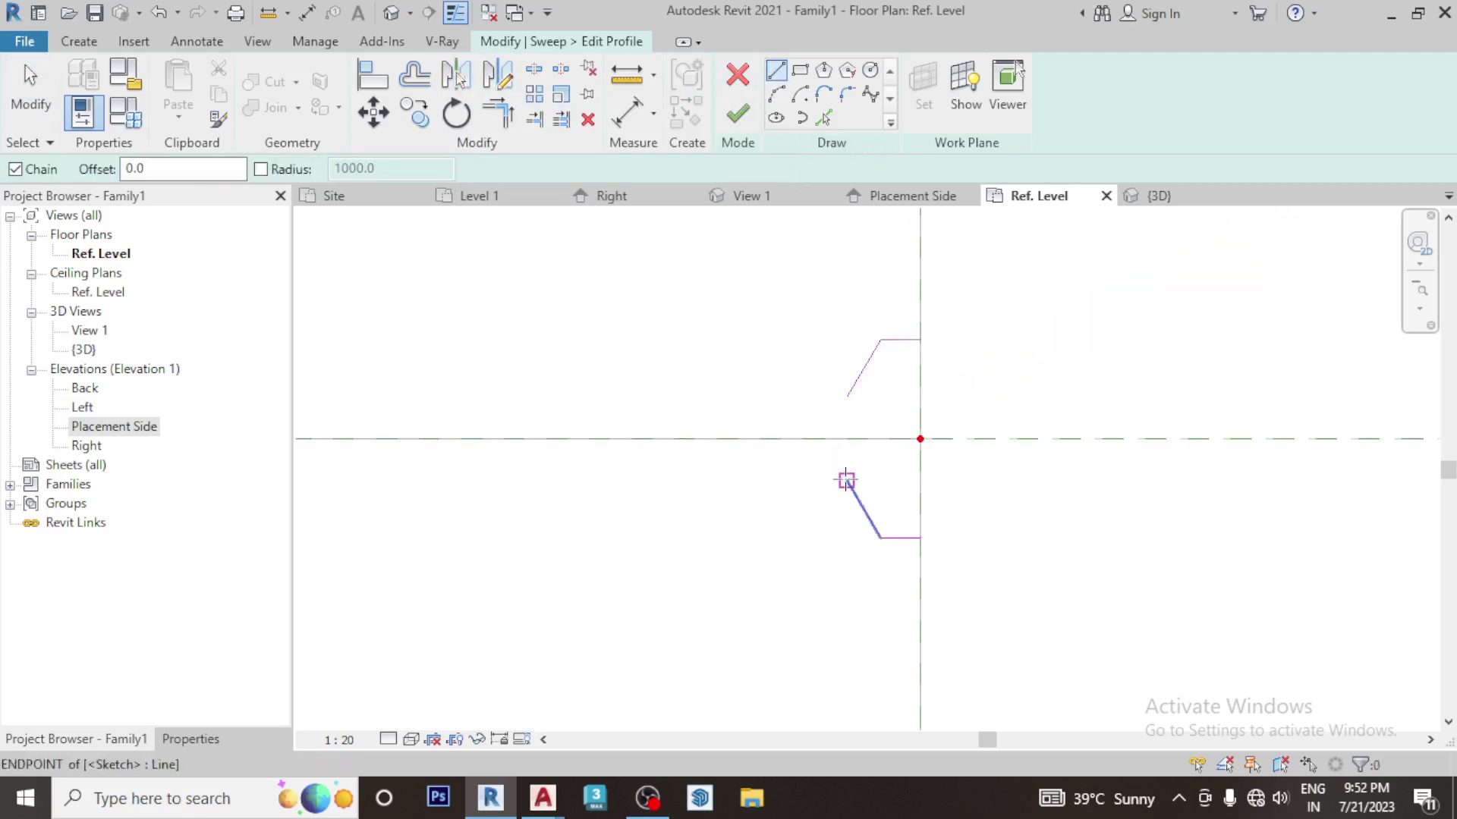
pyautogui.click(846, 480)
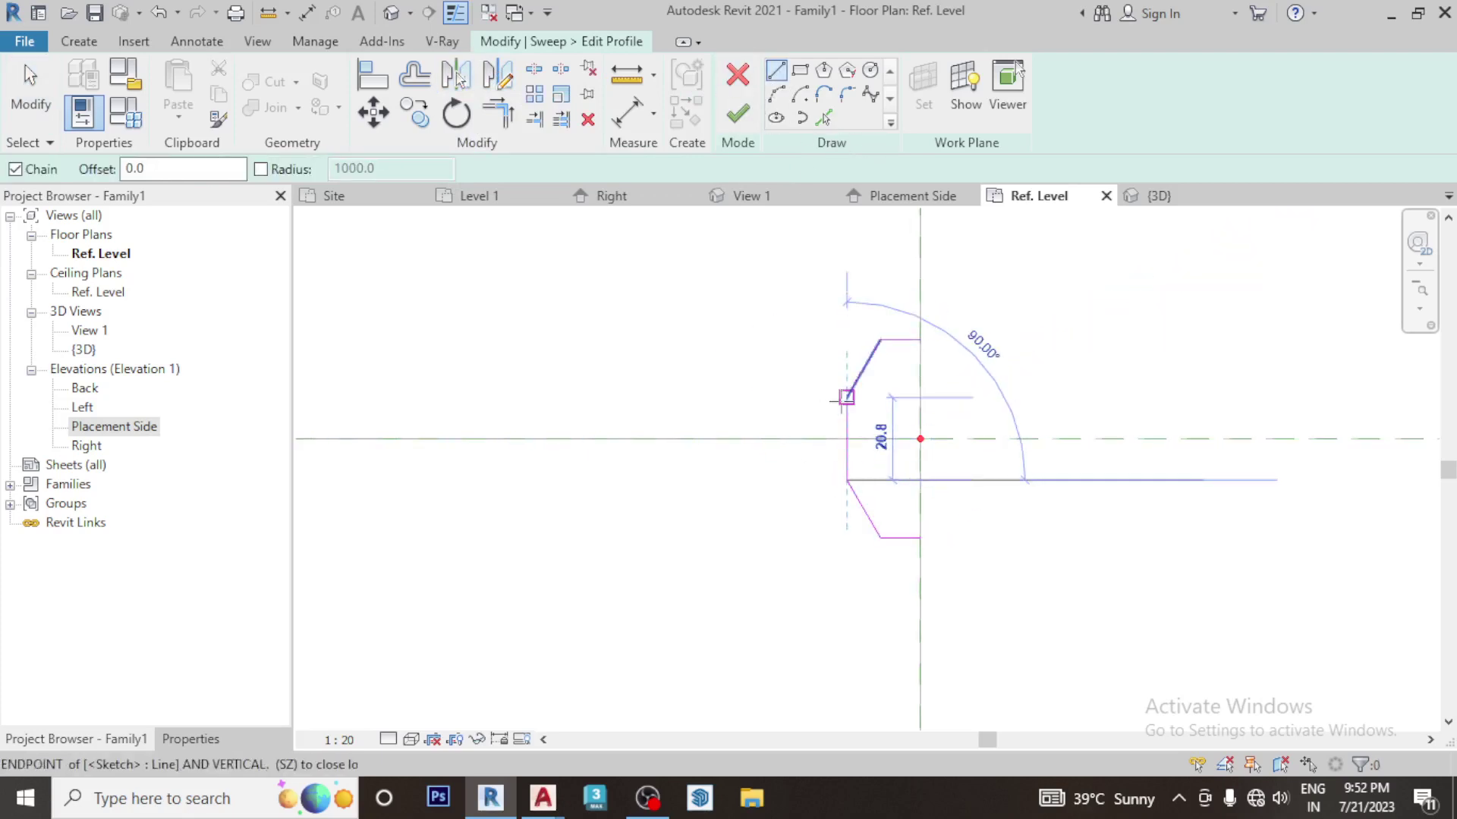
pyautogui.click(846, 396)
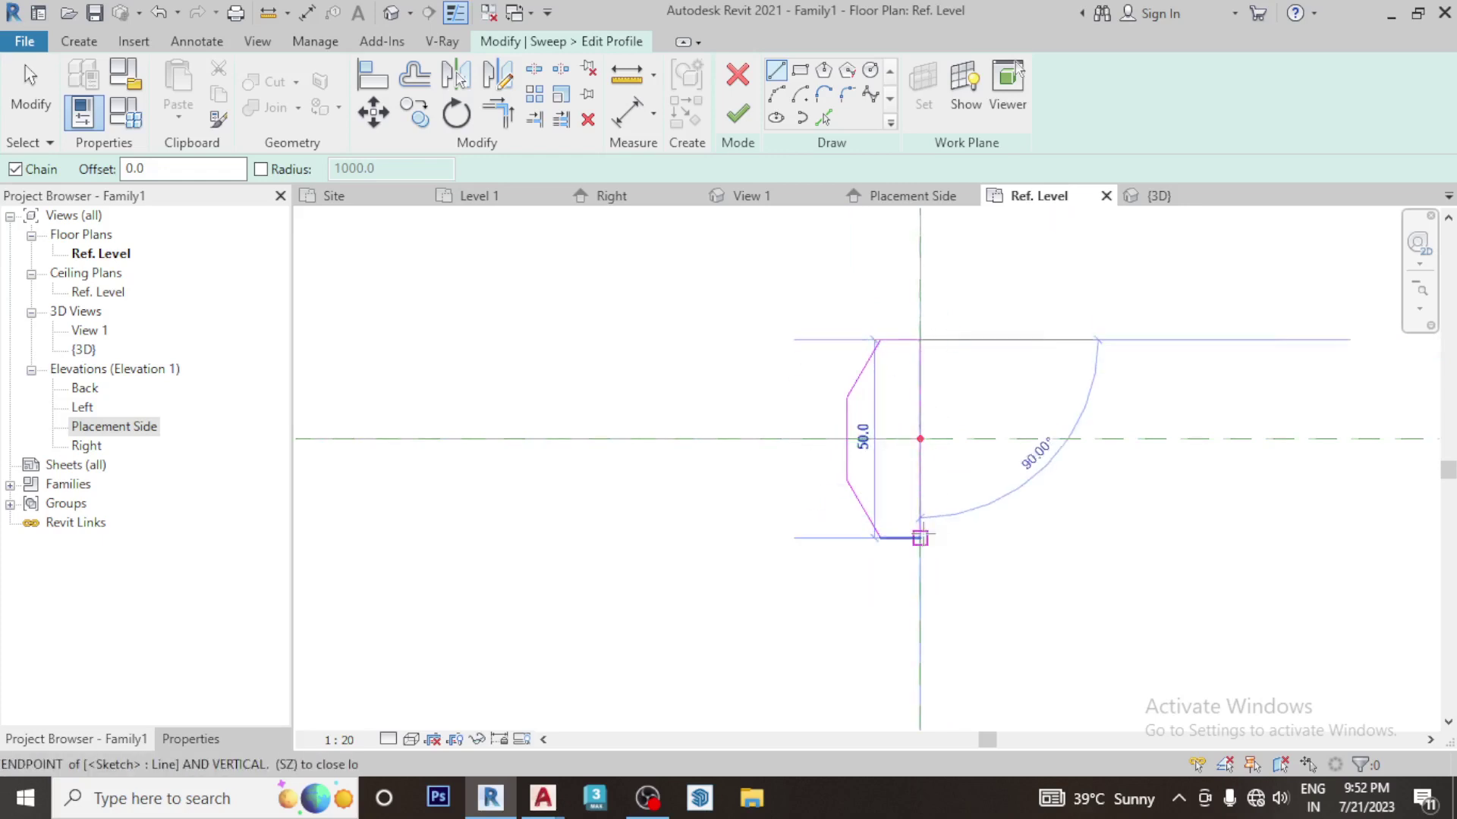
# Review the closed chamfered profile and finish the profile sketch
pyautogui.scroll(-2, 1028, 466)
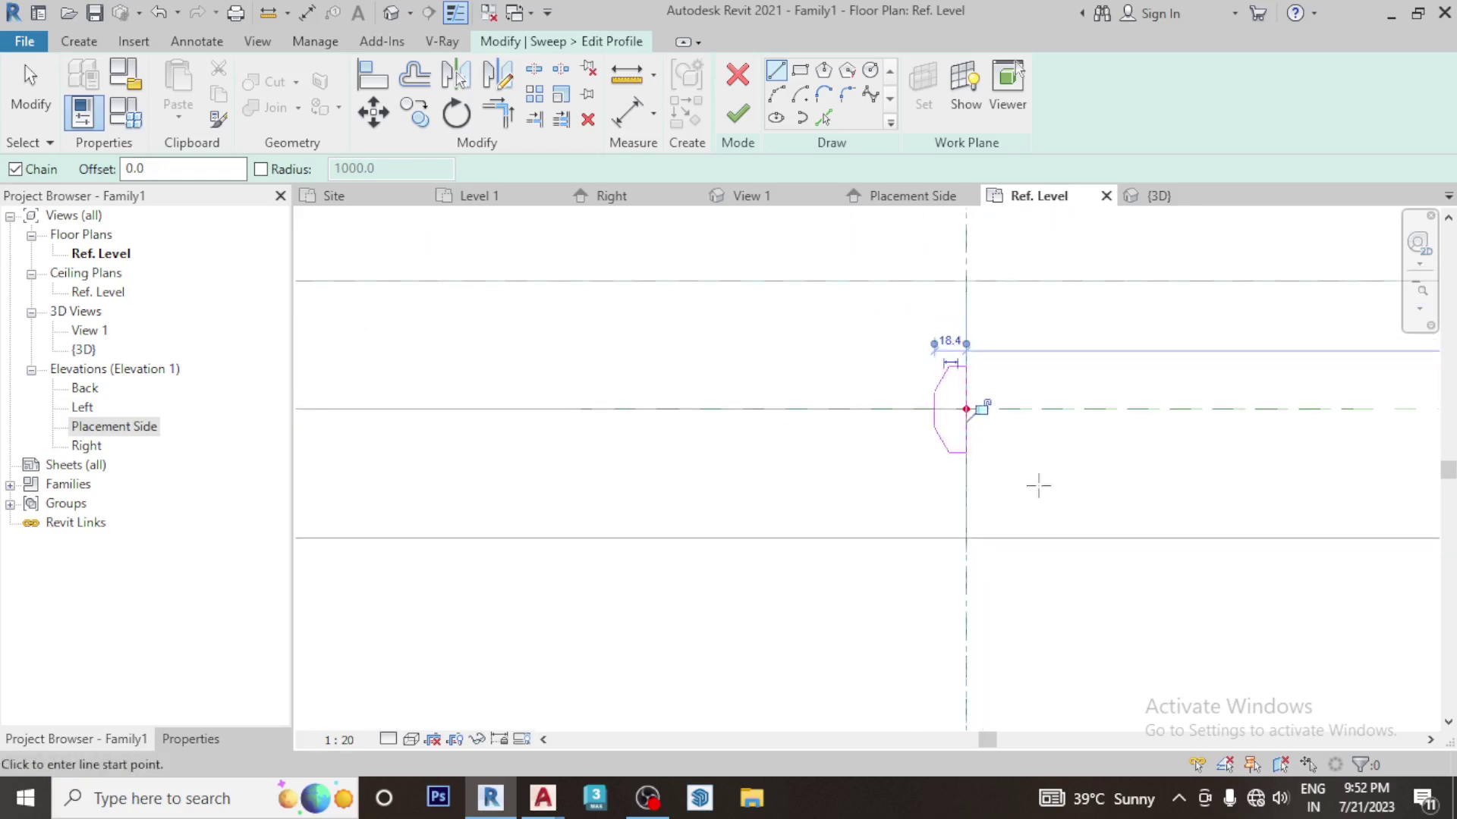
pyautogui.scroll(3, 1037, 485)
pyautogui.moveTo(775, 310); pyautogui.dragTo(820, 421, button='middle')
pyautogui.scroll(2, 872, 361)
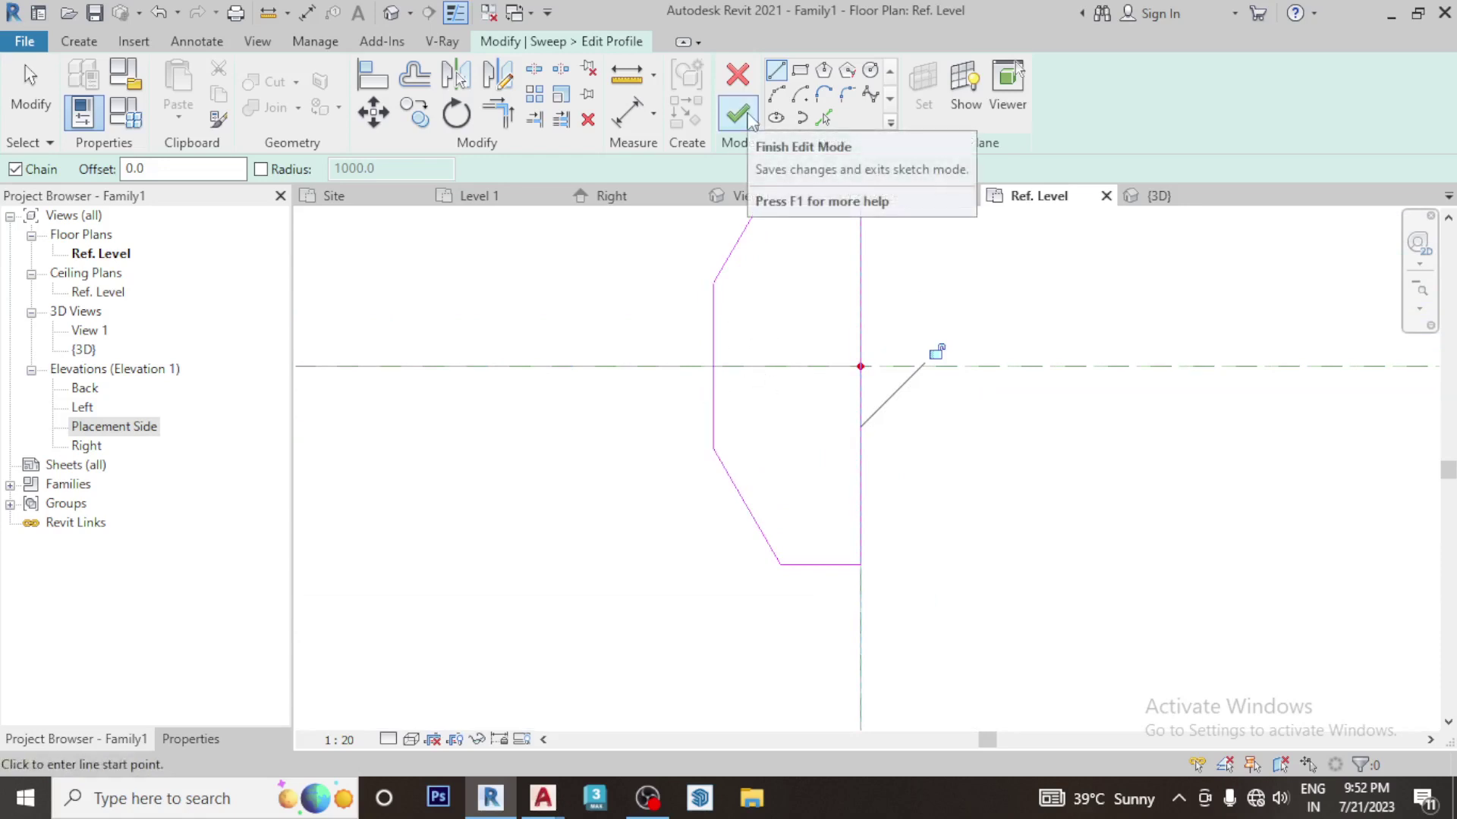
pyautogui.click(748, 115)
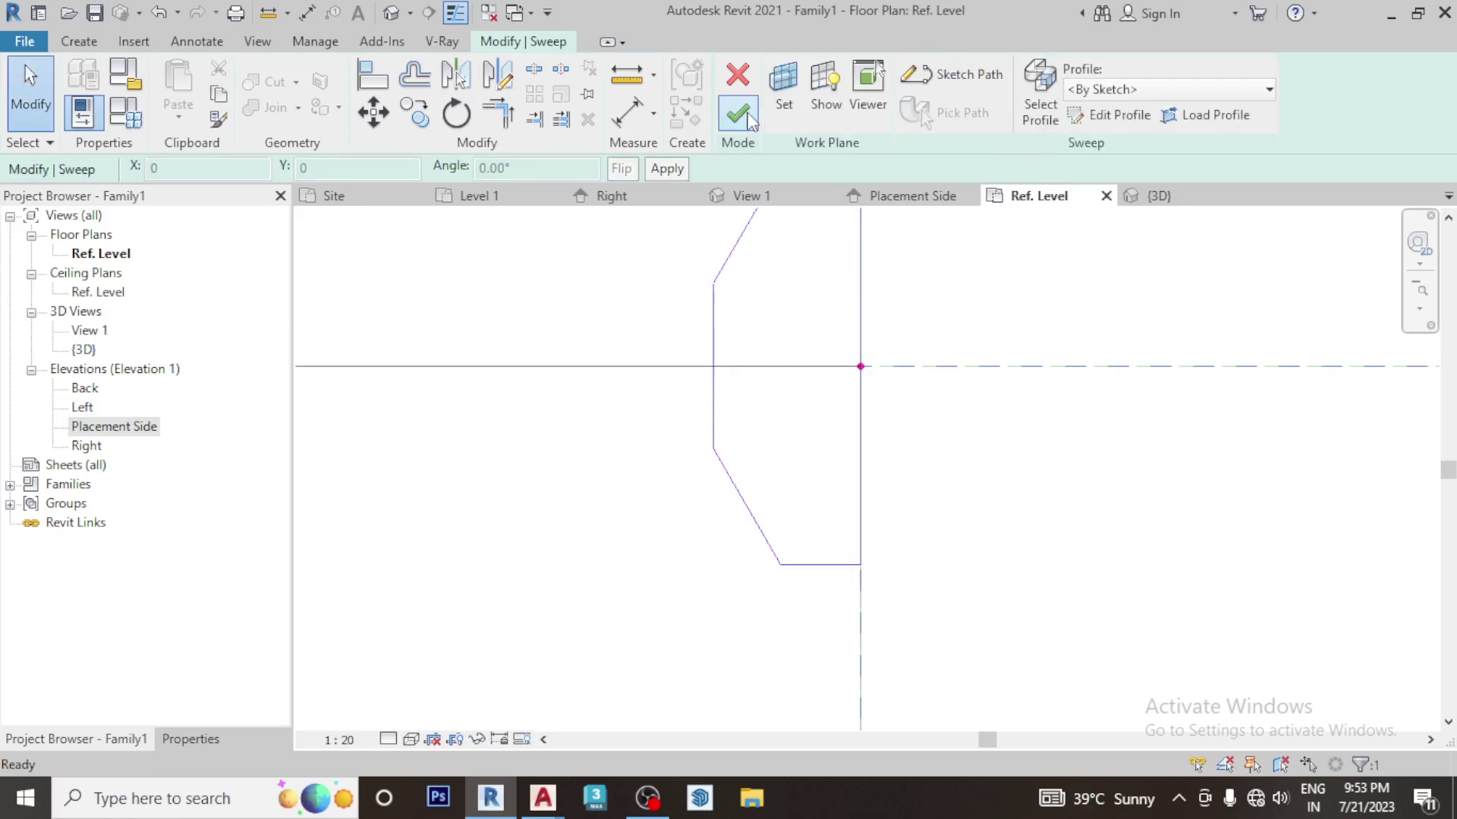
# Finish the solid sweep and set its subcategory to Frame/Mullion
pyautogui.click(748, 116)
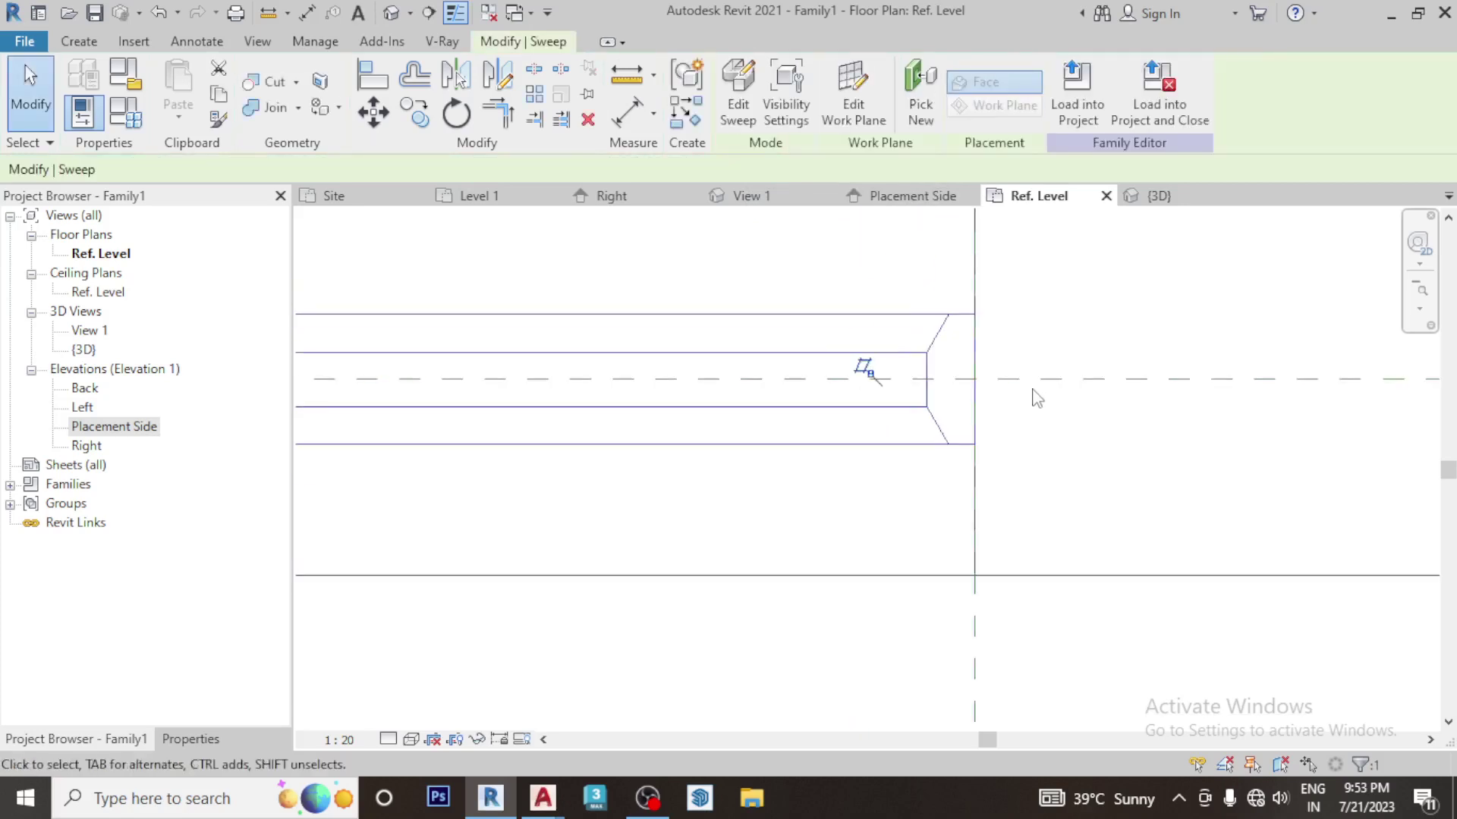
pyautogui.scroll(-1, 838, 357)
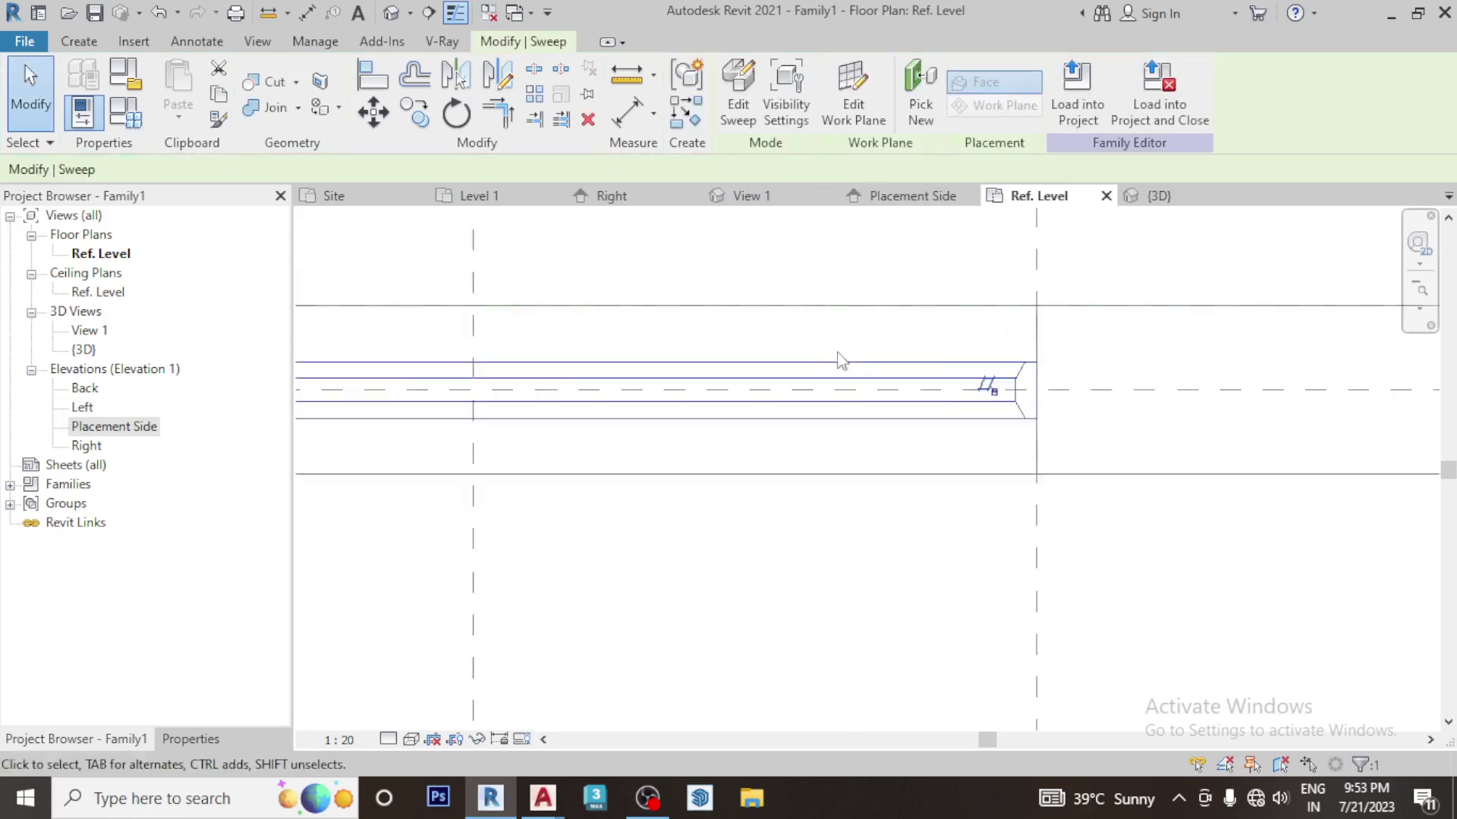
pyautogui.scroll(-1, 786, 358)
pyautogui.click(209, 738)
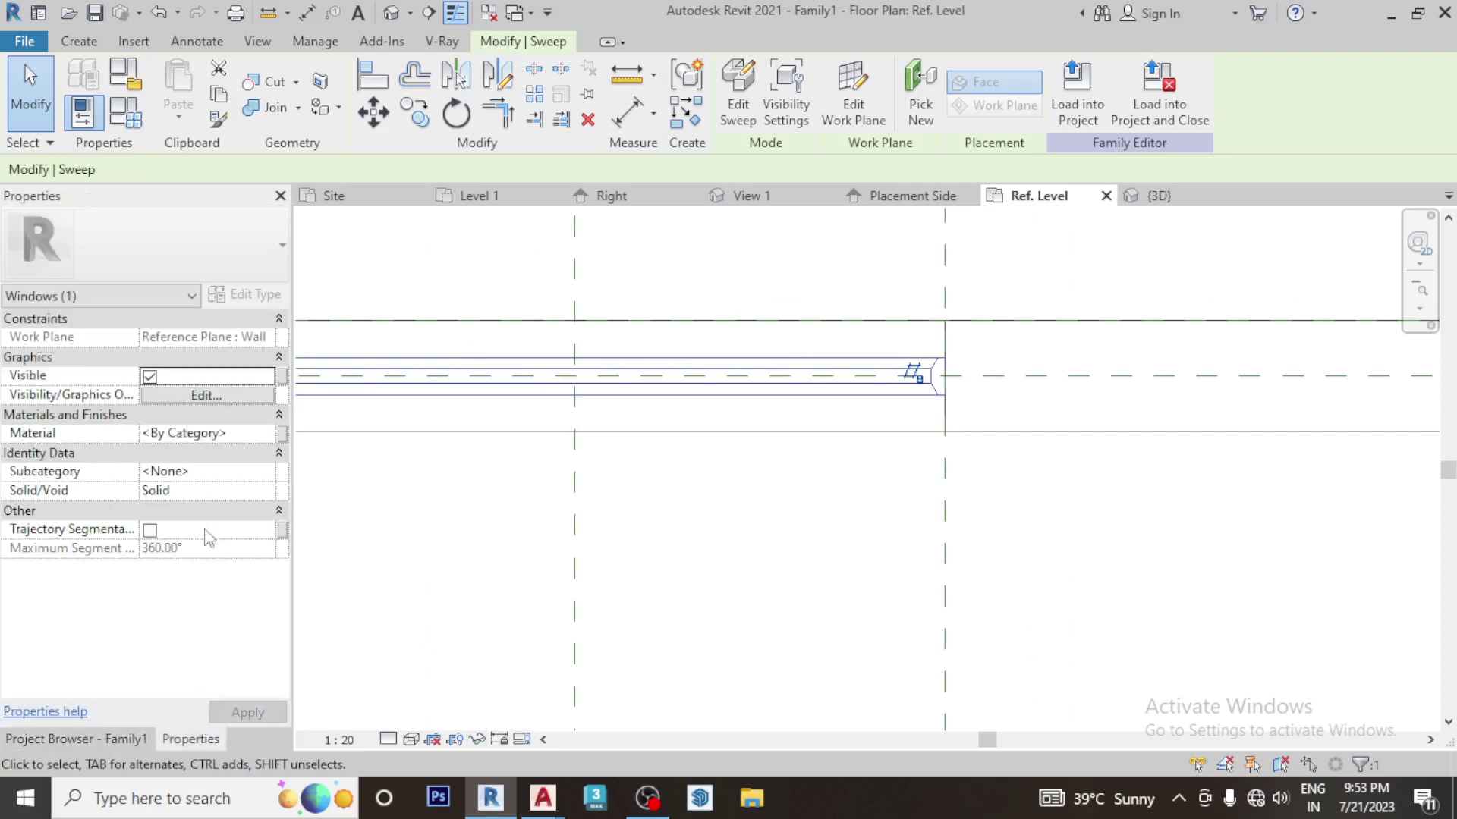
pyautogui.click(263, 474)
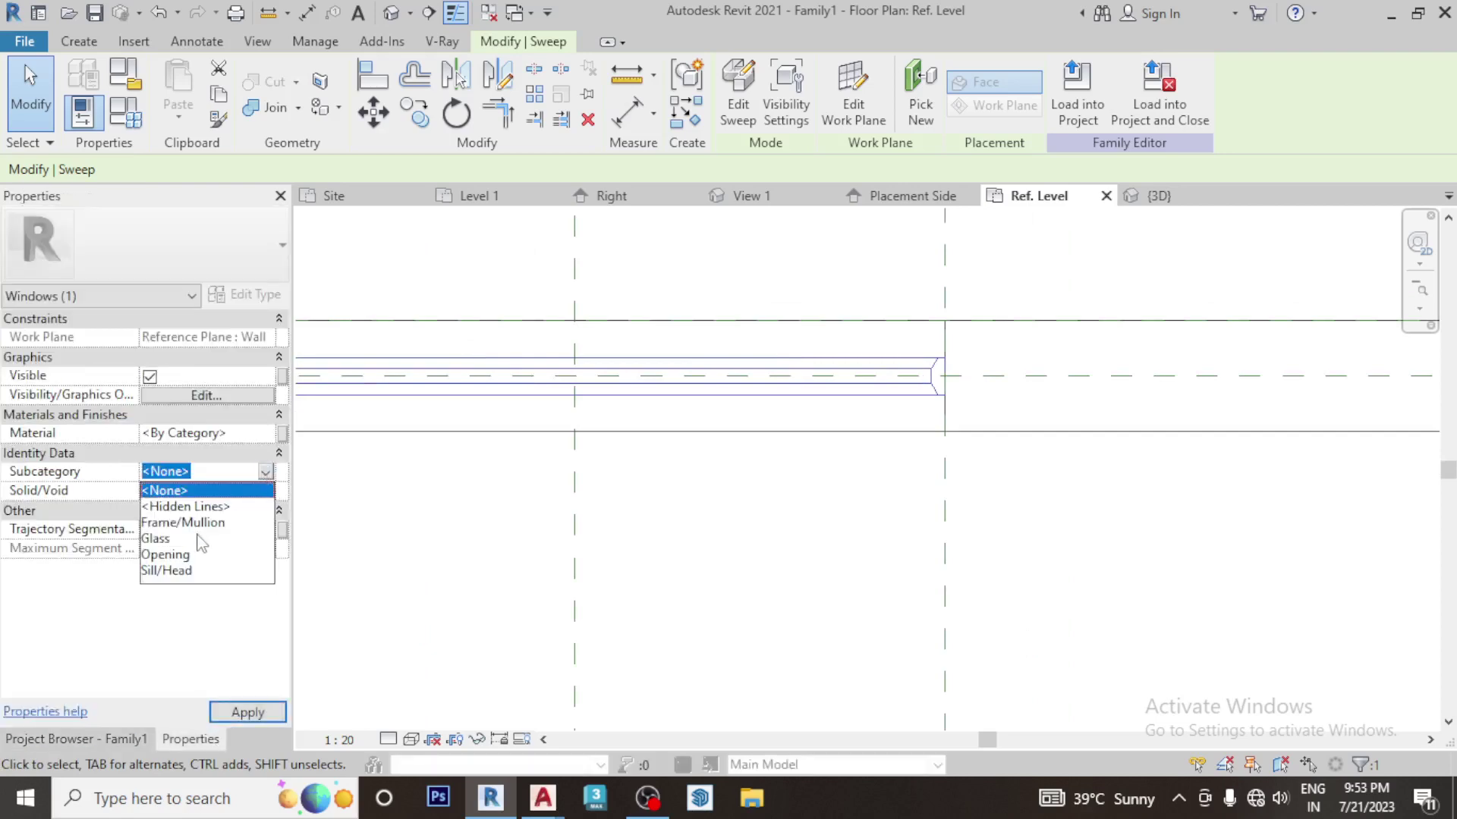
pyautogui.click(186, 522)
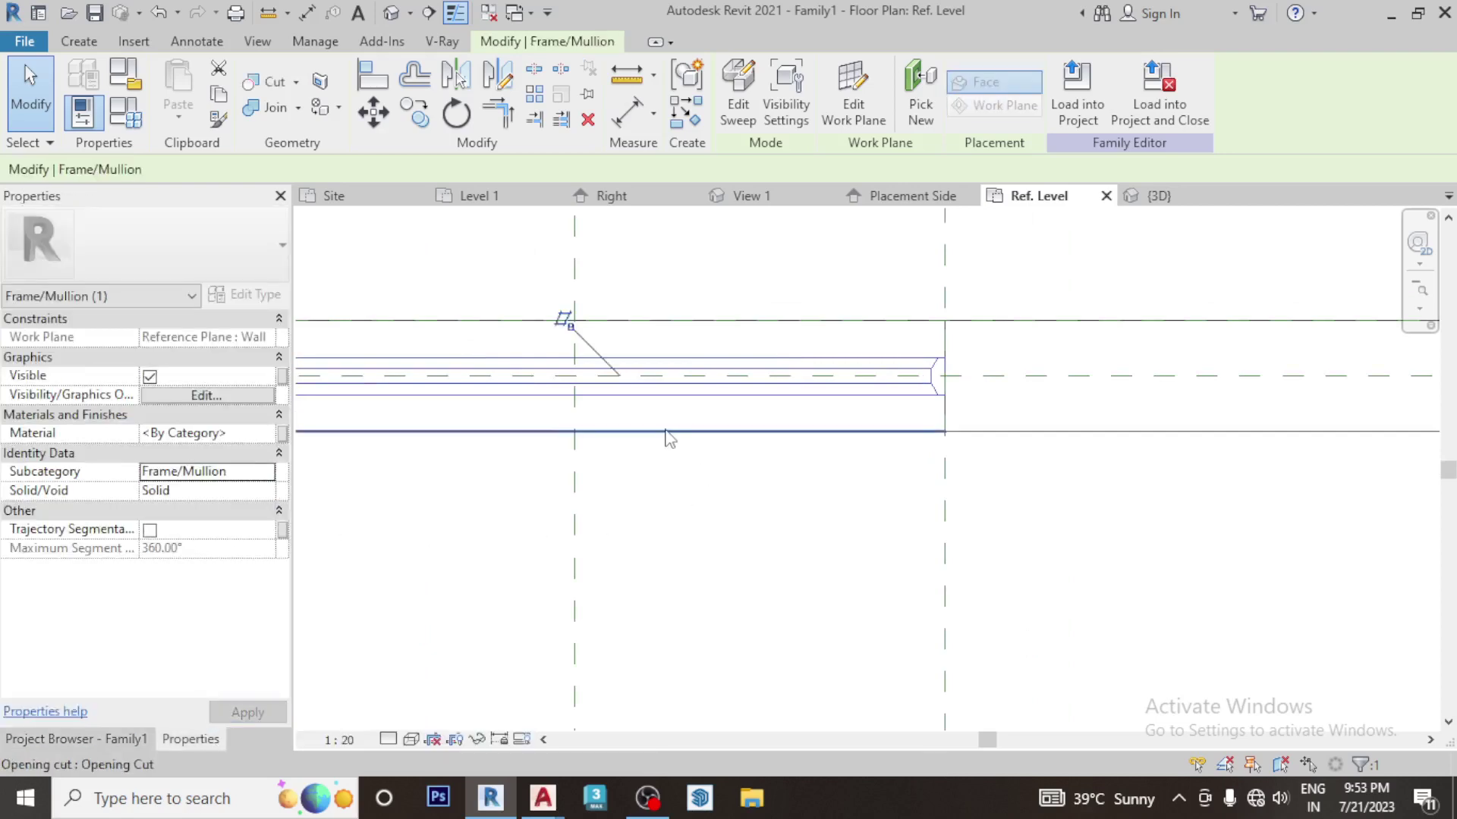
pyautogui.moveTo(426, 289); pyautogui.dragTo(528, 322, button='middle')
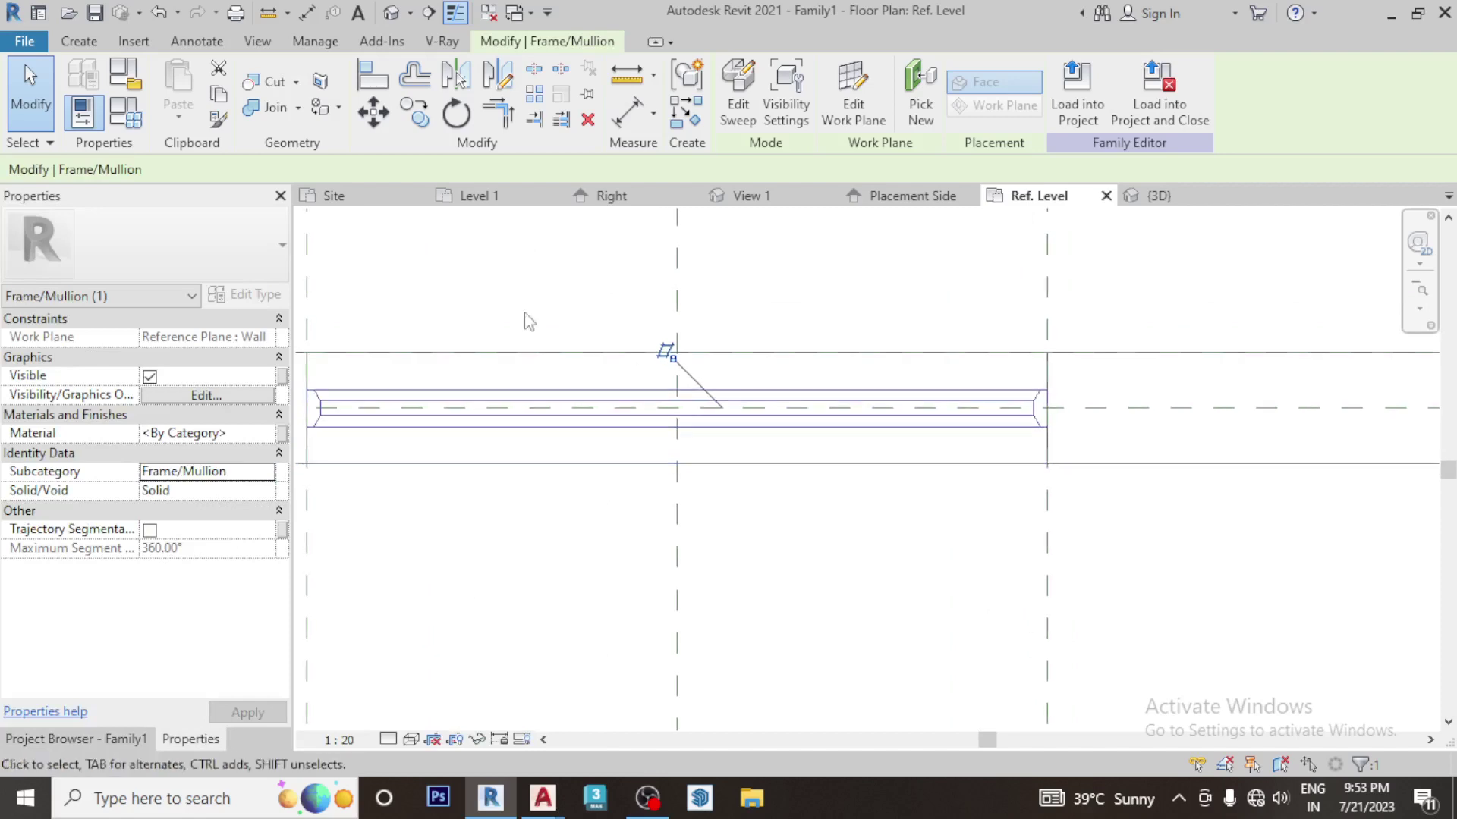
# Open the Placement Side elevation and clear the sweep selection
pyautogui.click(112, 737)
pyautogui.doubleClick(107, 425)
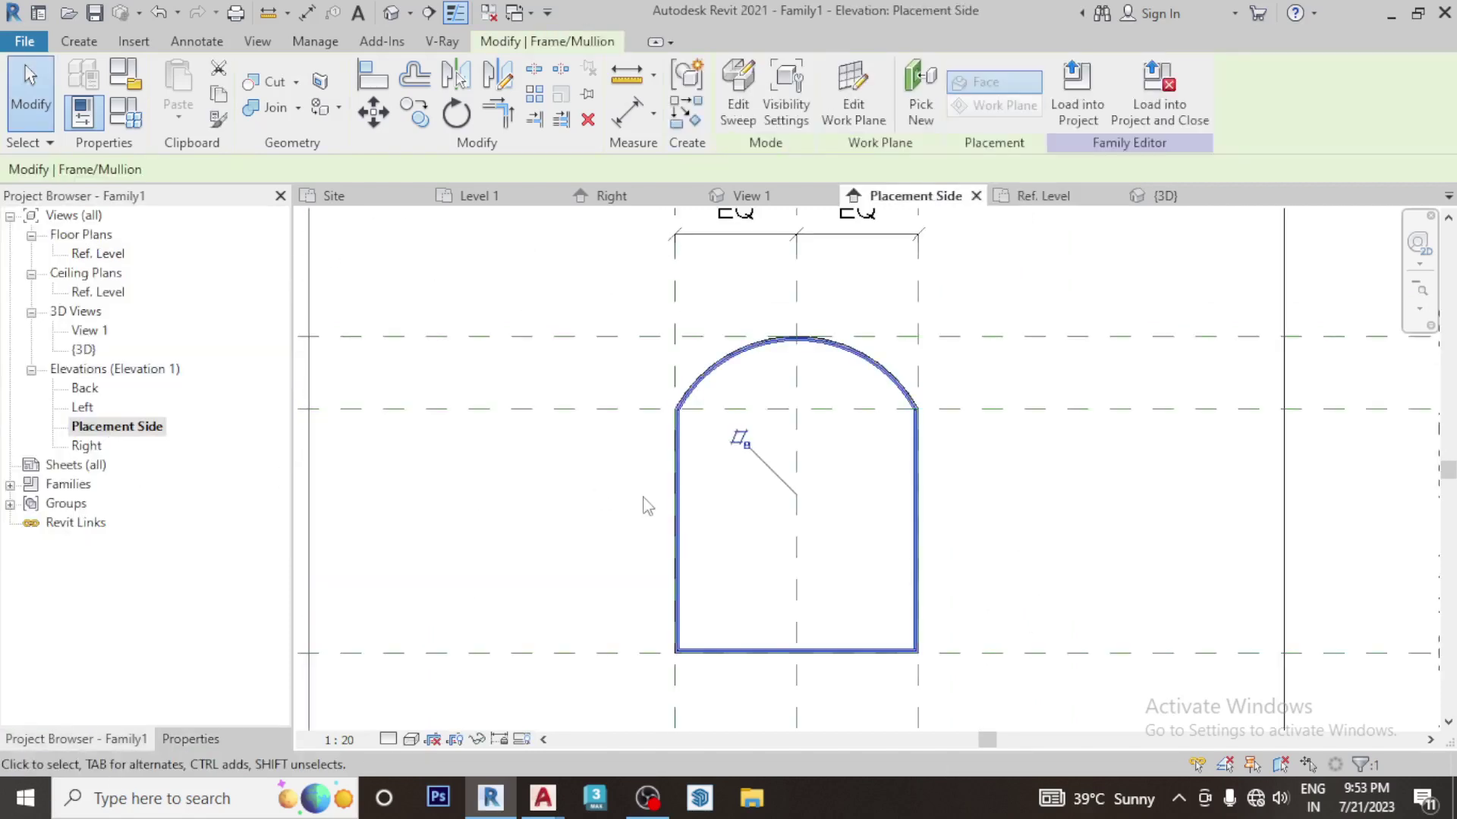
pyautogui.click(865, 520)
pyautogui.scroll(2, 864, 494)
pyautogui.scroll(-1, 888, 426)
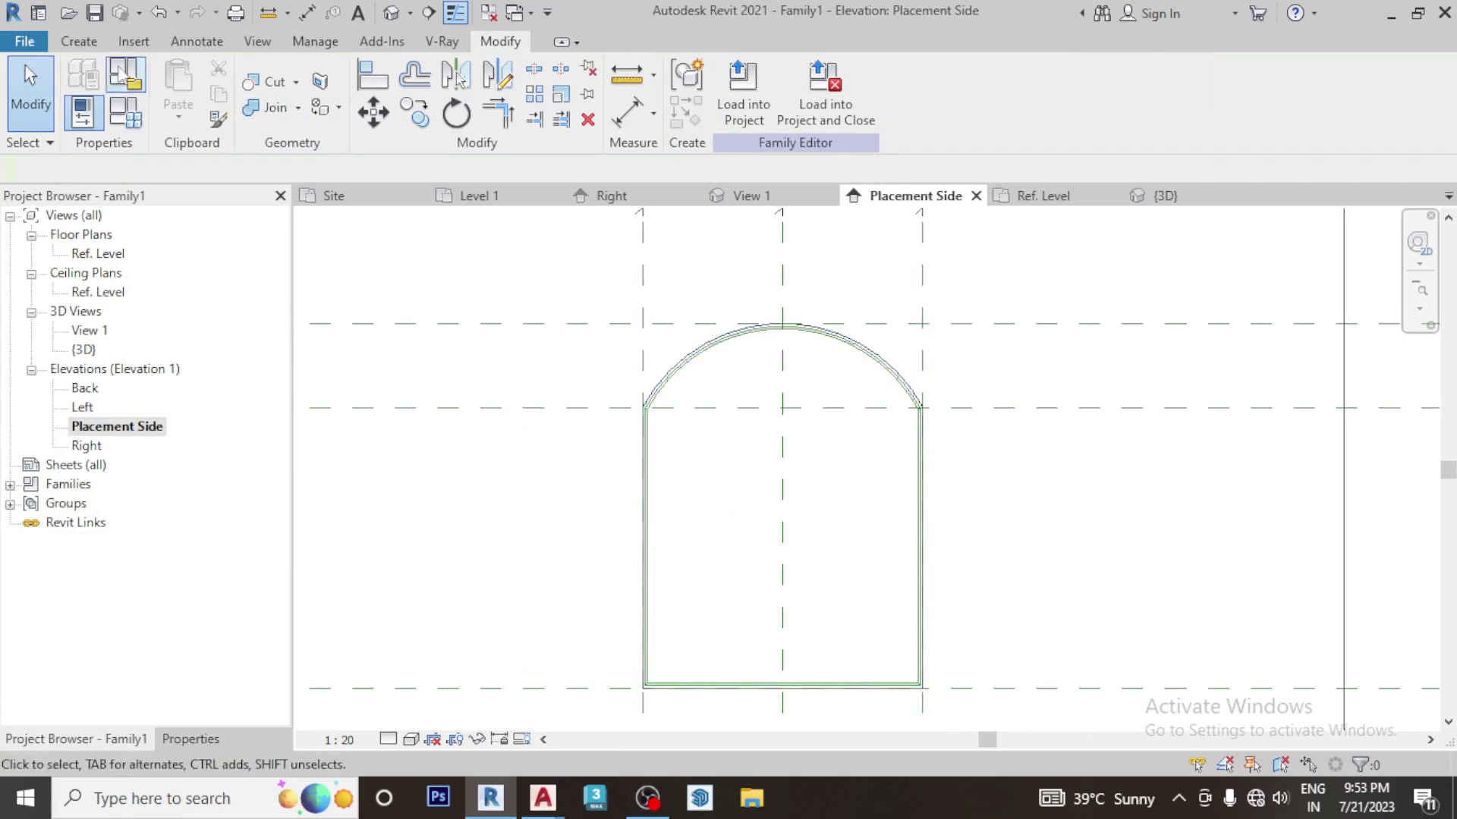
# Start a new extrusion outline at the arch's left springing point
pyautogui.click(82, 42)
pyautogui.click(188, 103)
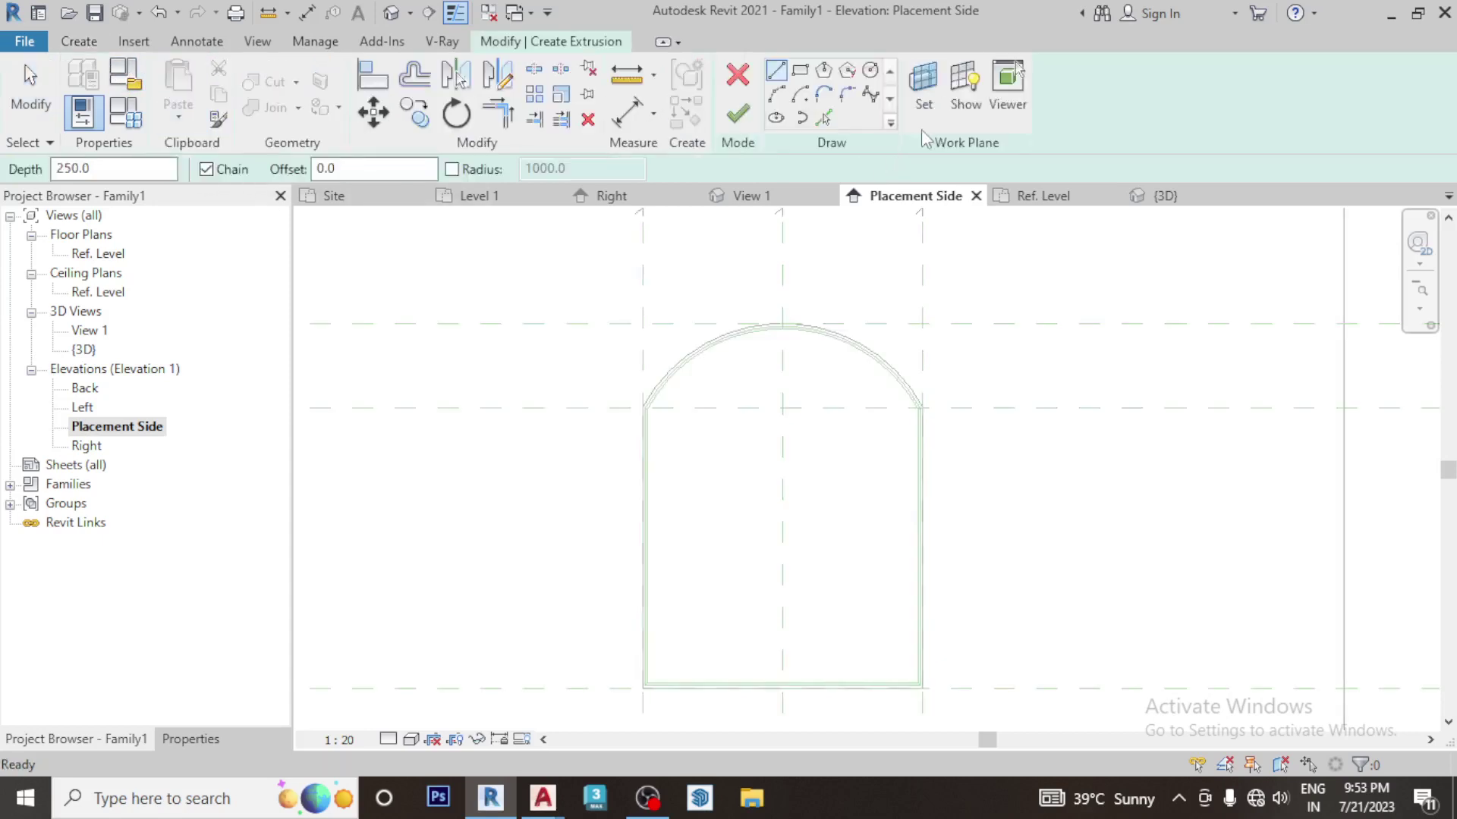
pyautogui.scroll(3, 667, 424)
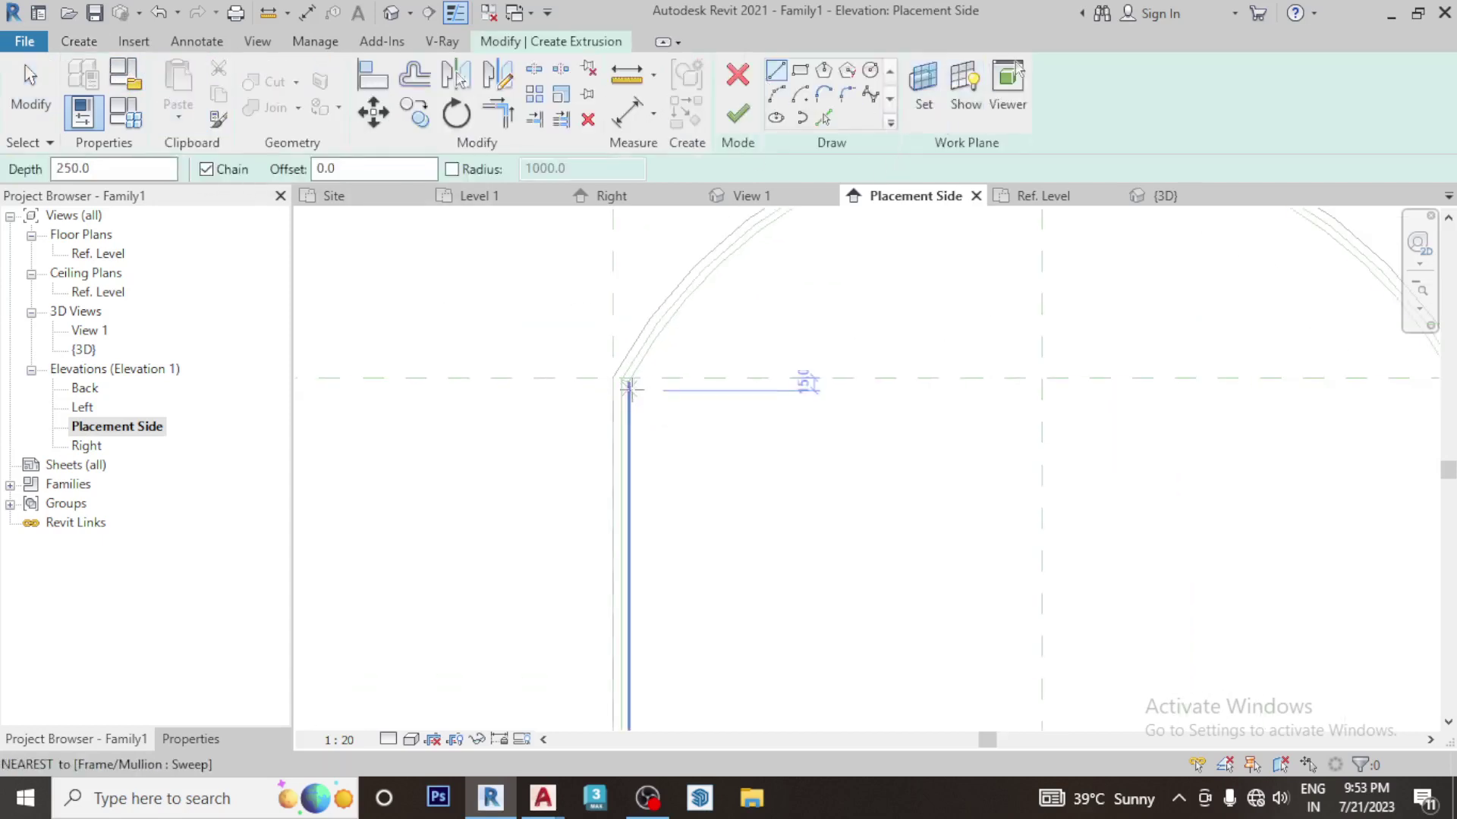
pyautogui.click(622, 402)
pyautogui.scroll(-2, 797, 677)
pyautogui.scroll(2, 723, 554)
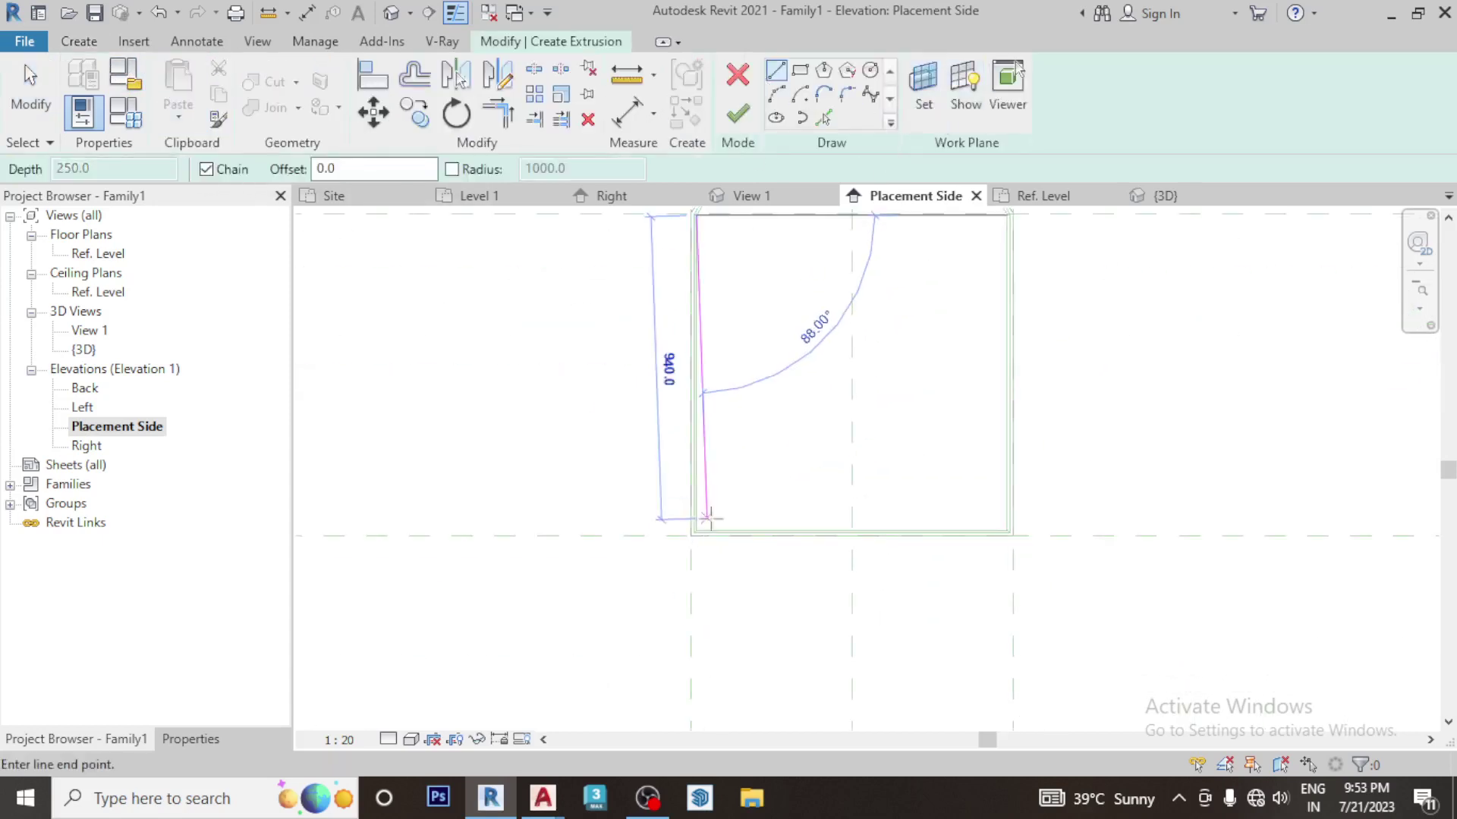
pyautogui.scroll(2, 709, 560)
pyautogui.scroll(1, 681, 544)
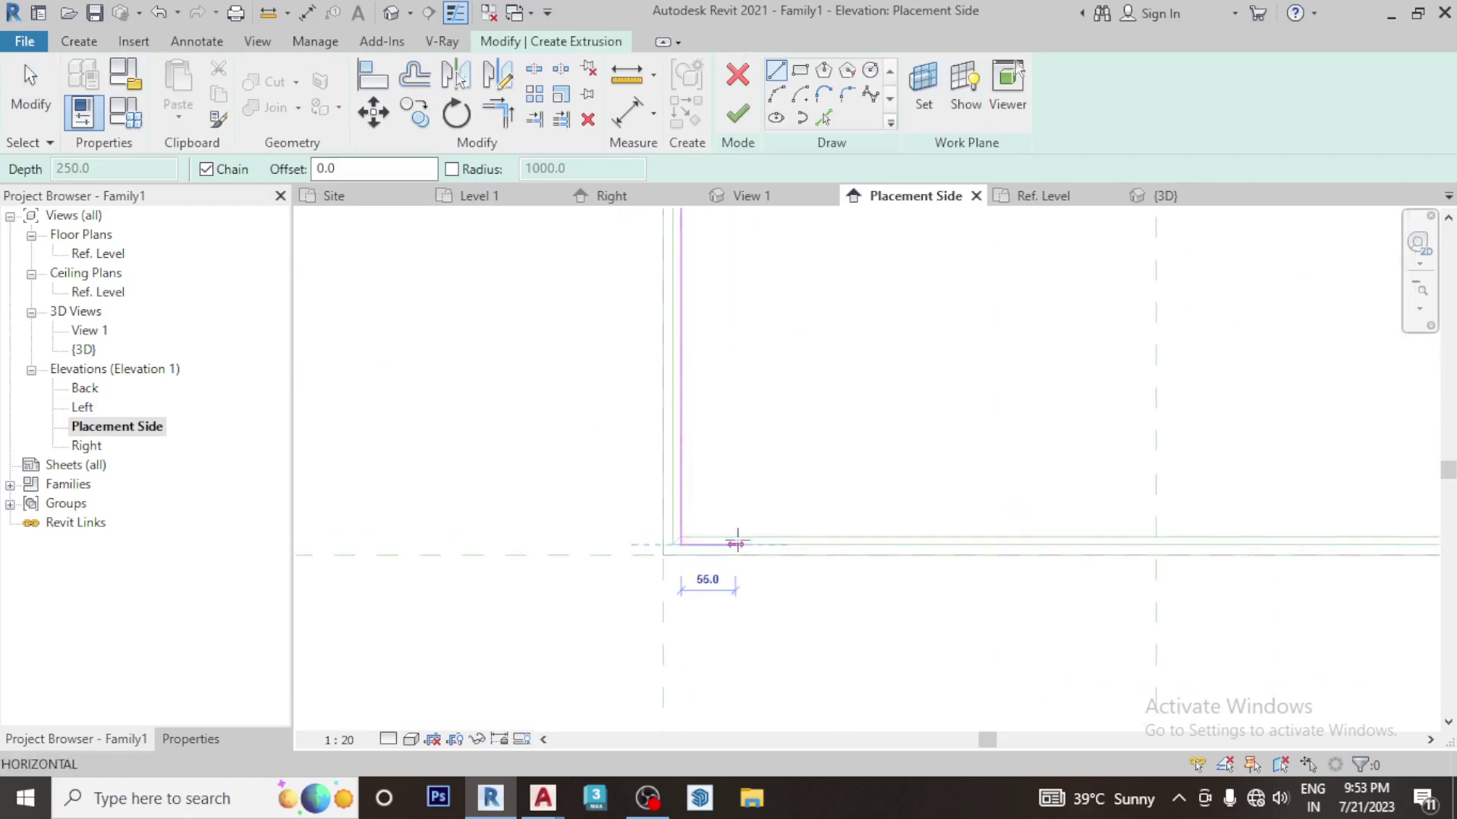
pyautogui.click(704, 537)
pyautogui.press('Escape')
pyautogui.scroll(-2, 721, 524)
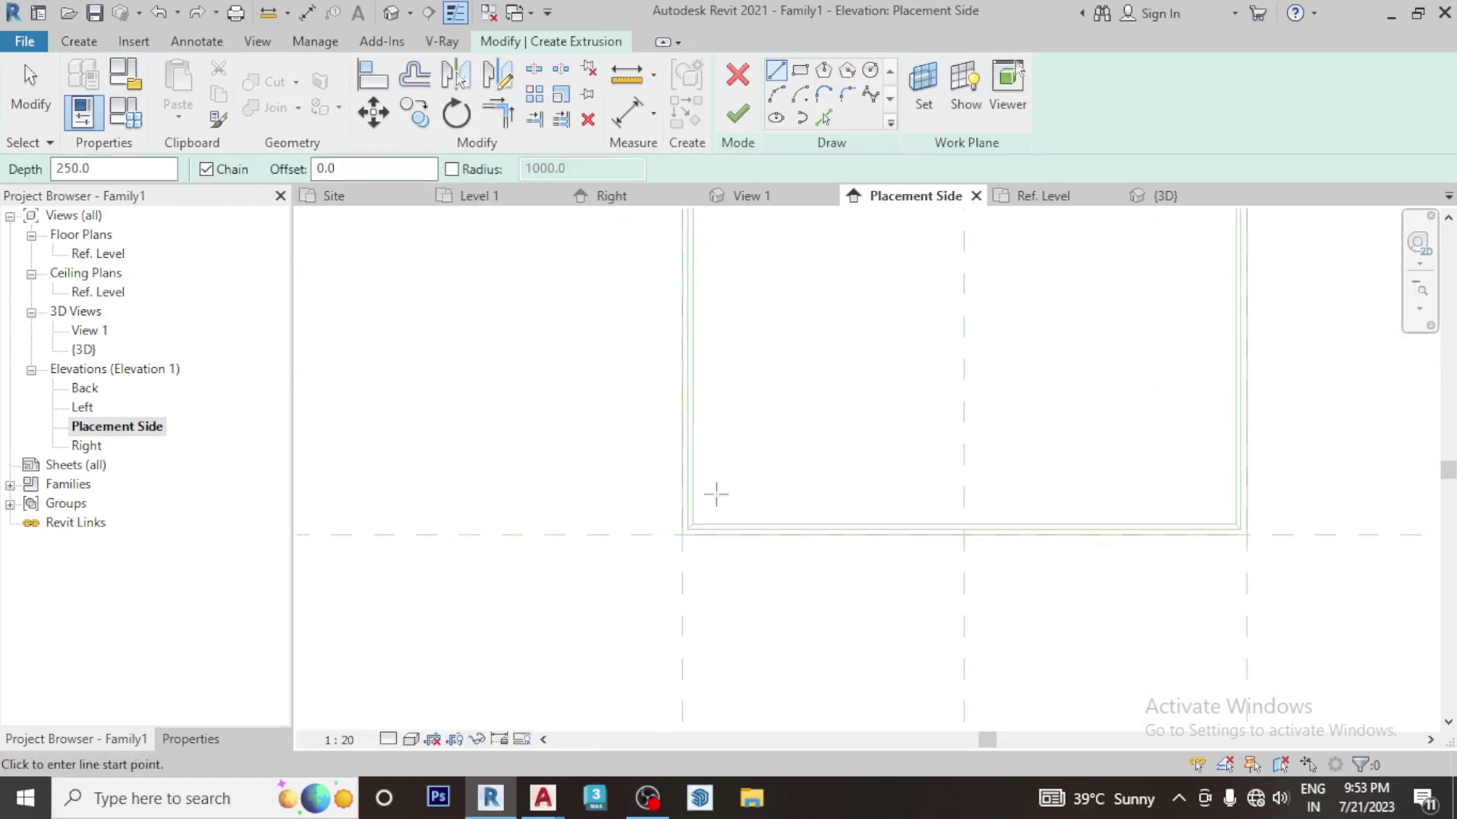
pyautogui.scroll(-2, 731, 304)
pyautogui.scroll(2, 721, 478)
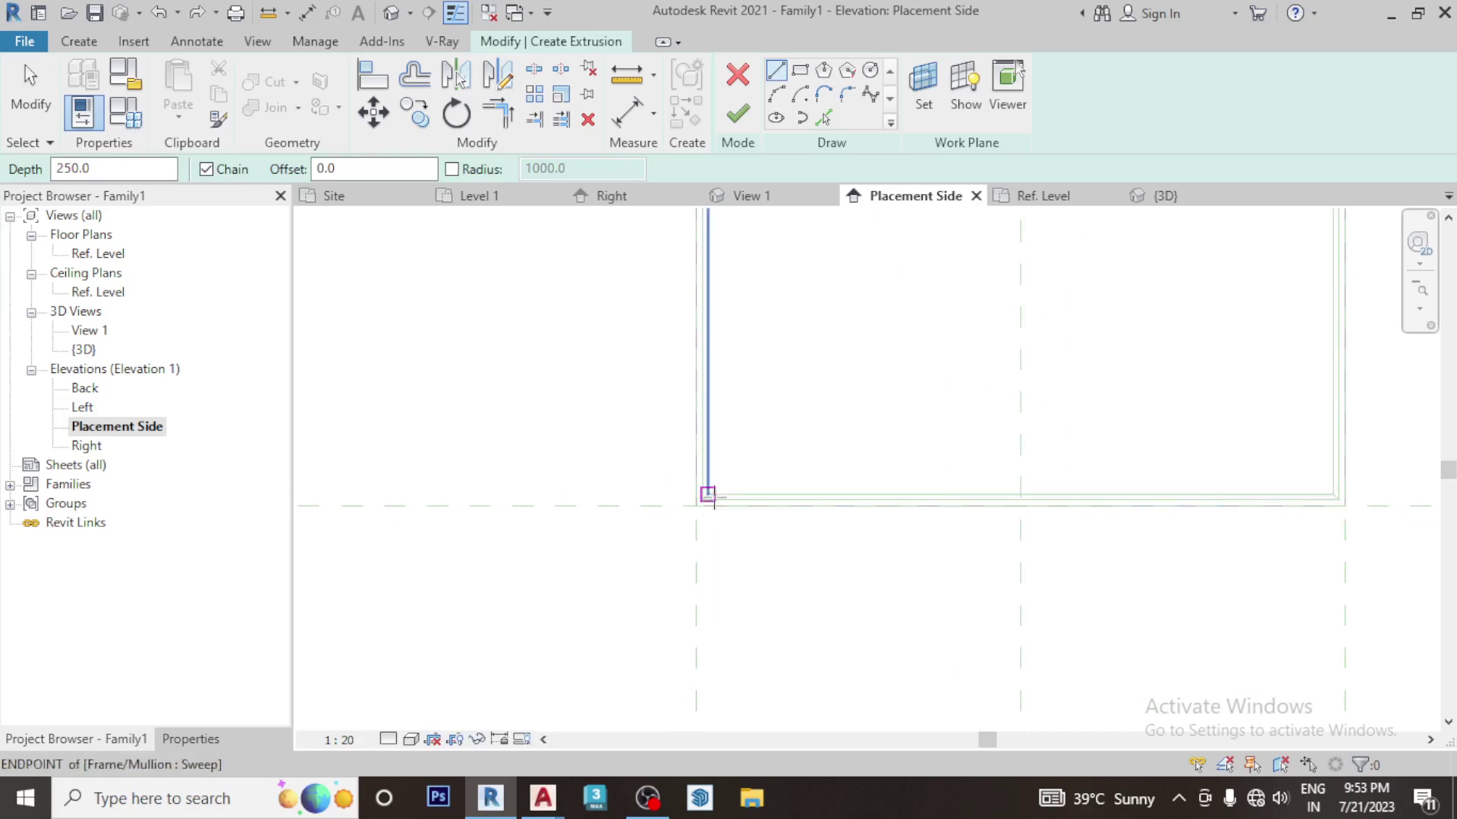
# Draw the extrusion outline along the frame's bottom edge and right side
pyautogui.click(709, 491)
pyautogui.moveTo(1024, 487); pyautogui.dragTo(779, 464, button='middle')
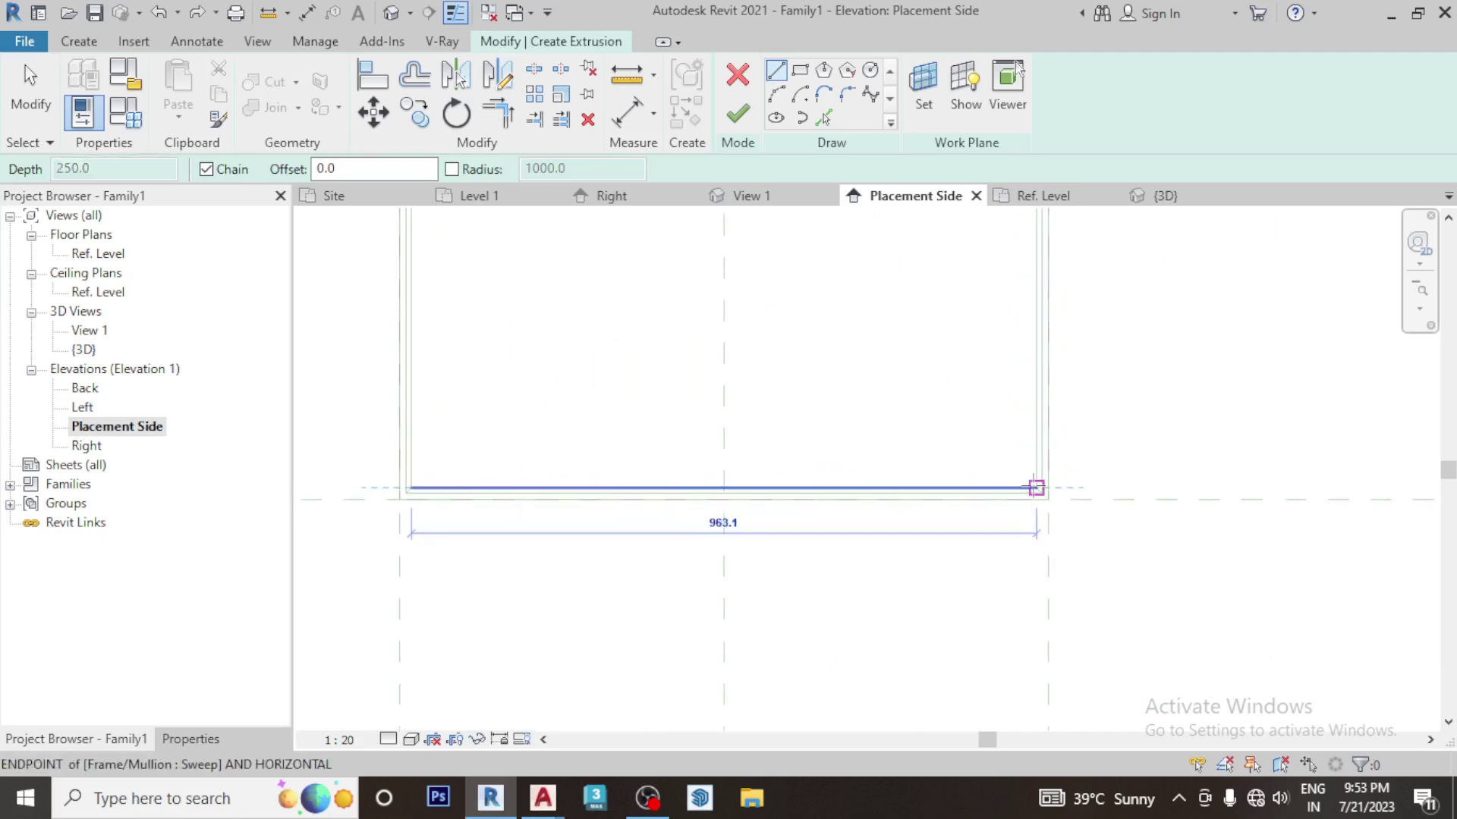
pyautogui.click(1036, 487)
pyautogui.moveTo(1034, 456); pyautogui.dragTo(1013, 422, button='middle')
pyautogui.scroll(-3, 1013, 455)
pyautogui.scroll(2, 993, 512)
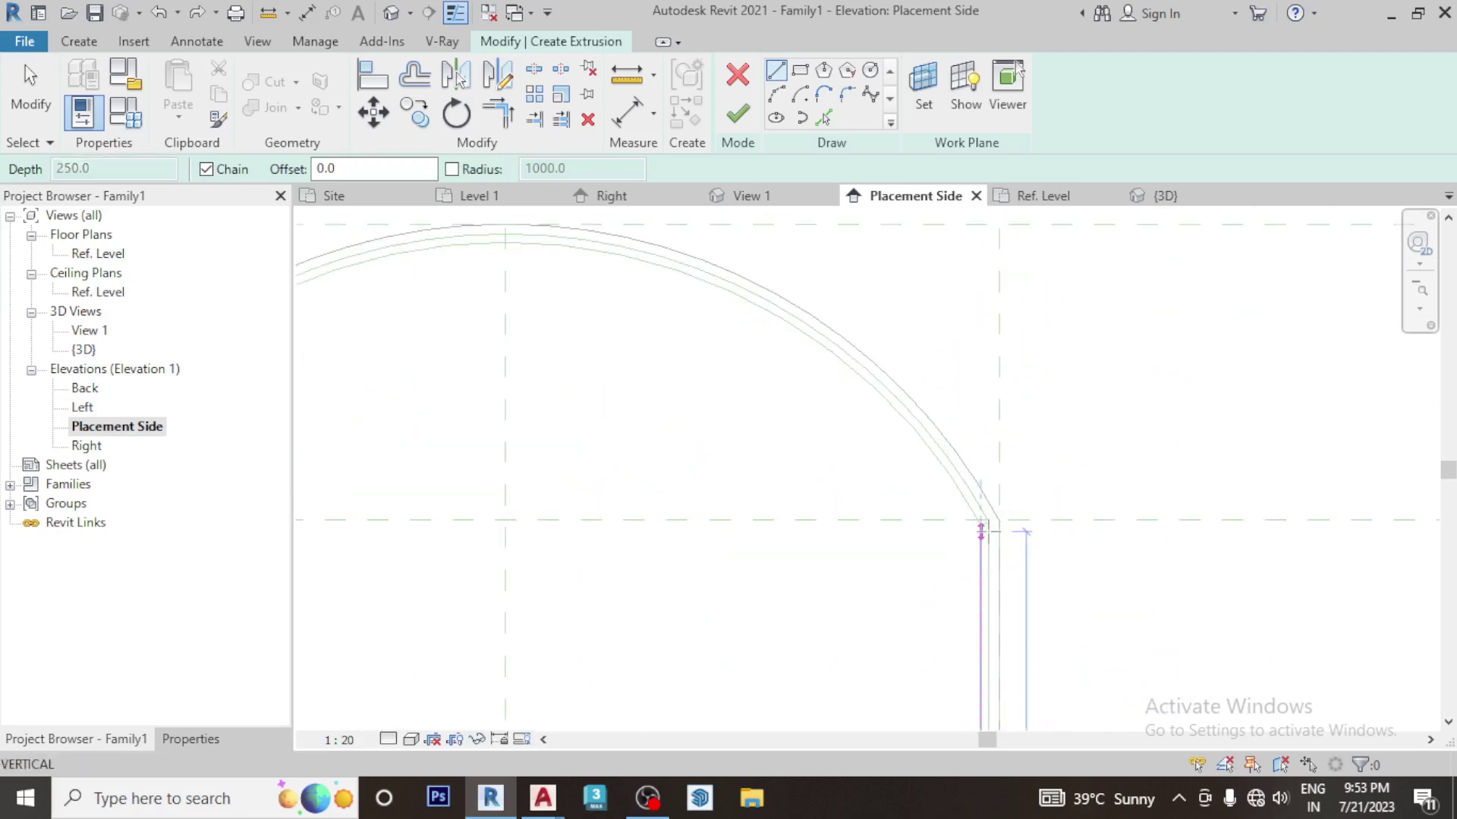
pyautogui.scroll(2, 982, 521)
pyautogui.click(977, 522)
pyautogui.scroll(-2, 1062, 500)
pyautogui.scroll(-2, 1176, 497)
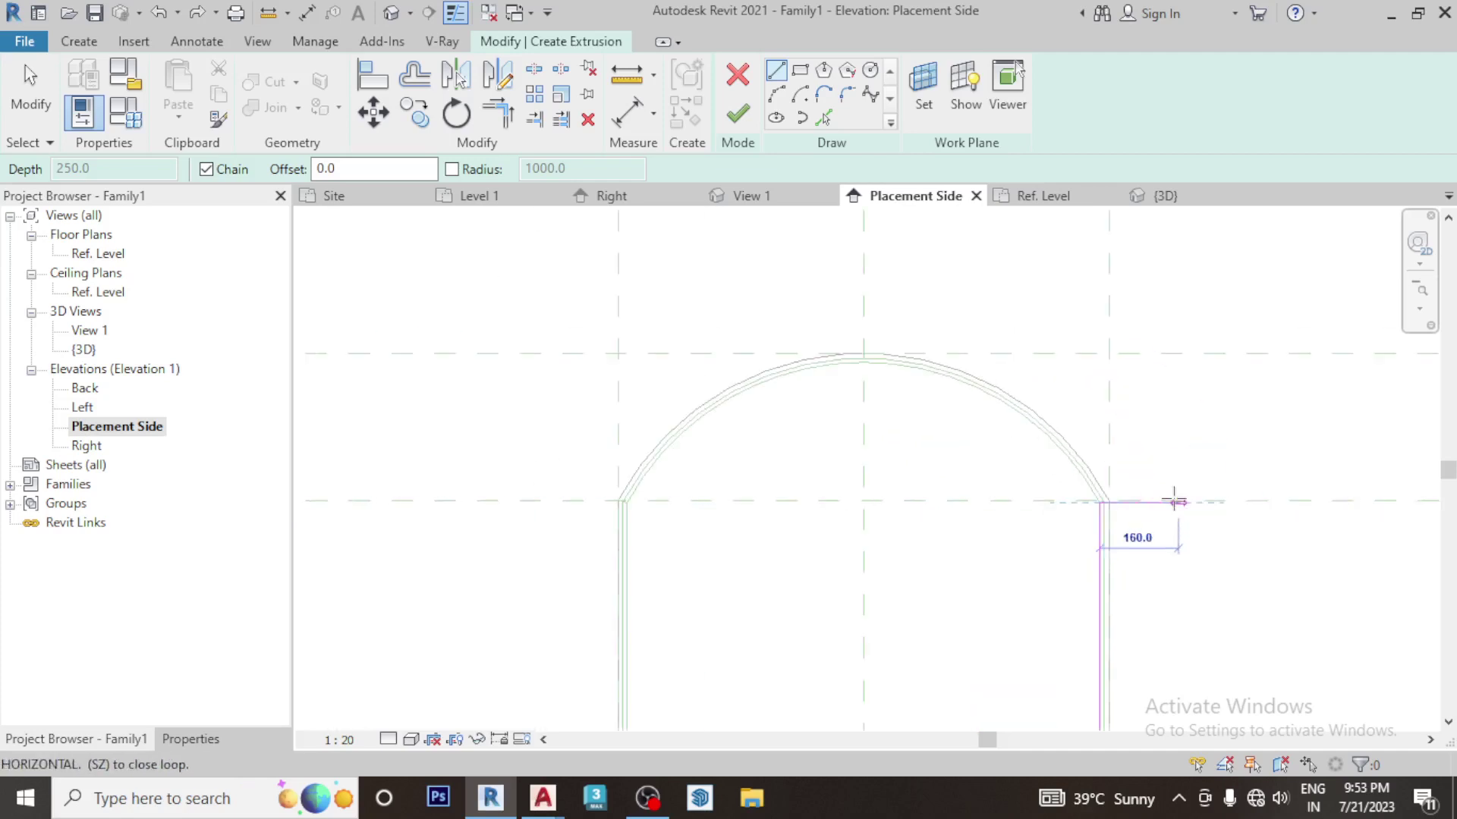
pyautogui.scroll(1, 910, 341)
# Add a Start-End-Radius arc along the frame's arch, close the left side, and finish the 250-deep extrusion
pyautogui.click(775, 94)
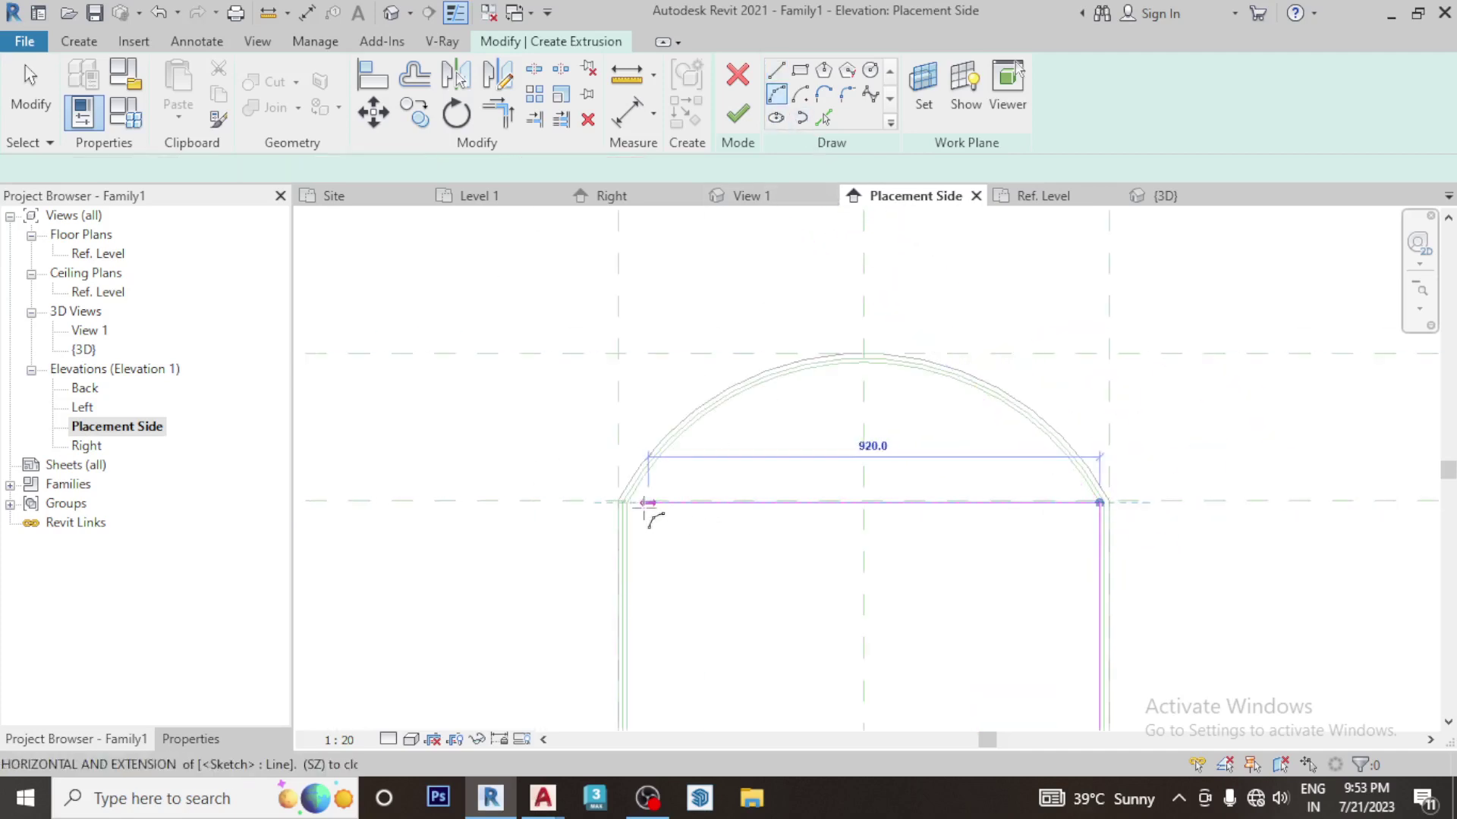
pyautogui.click(627, 503)
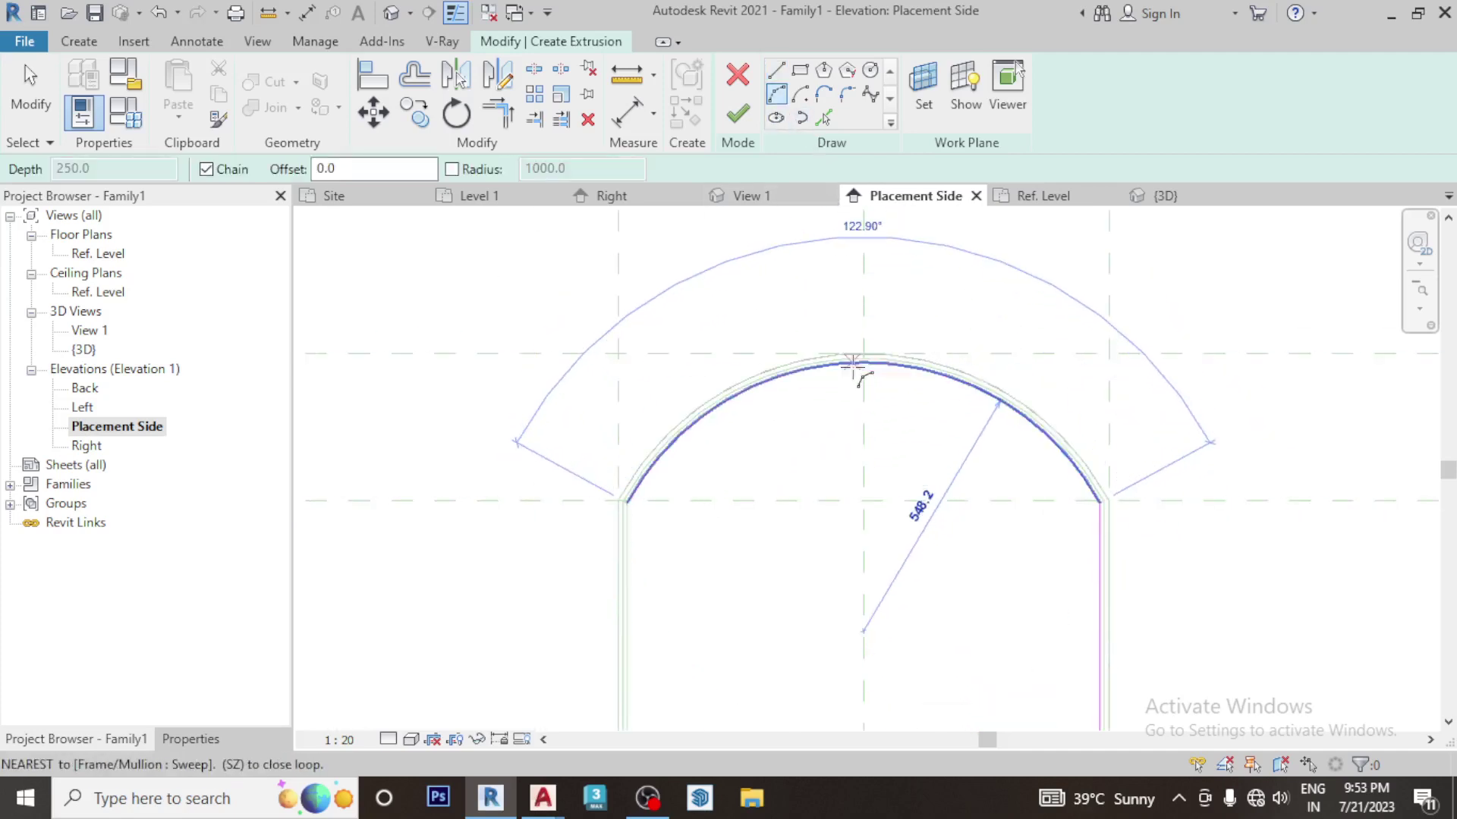
pyautogui.click(862, 370)
pyautogui.moveTo(727, 584)
pyautogui.mouseDown(button='middle')
pyautogui.moveTo(736, 377)
pyautogui.moveTo(791, 240)
pyautogui.mouseUp(button='middle')
pyautogui.click(776, 70)
pyautogui.scroll(2, 653, 527)
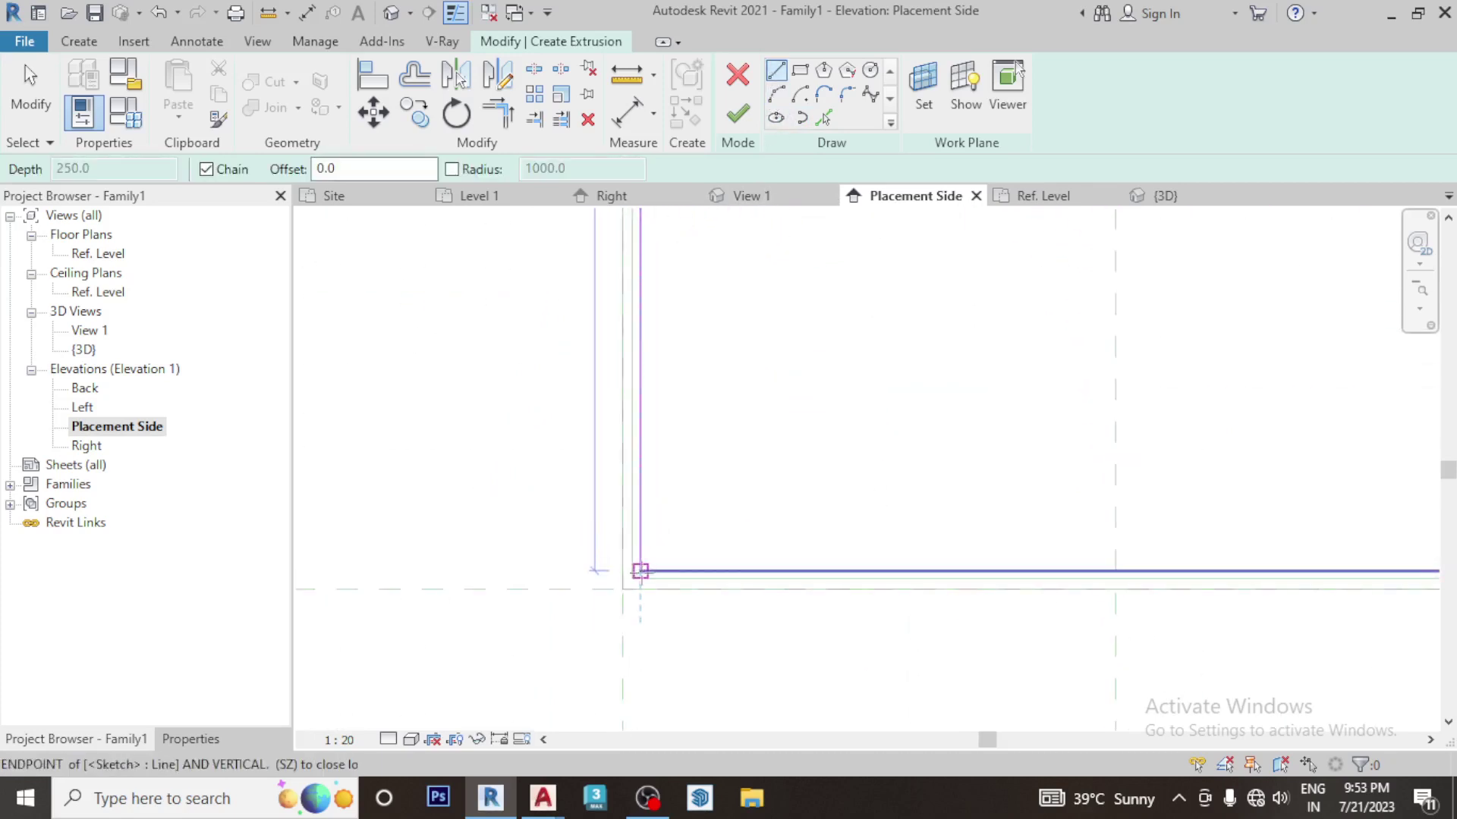
pyautogui.click(640, 570)
pyautogui.click(739, 114)
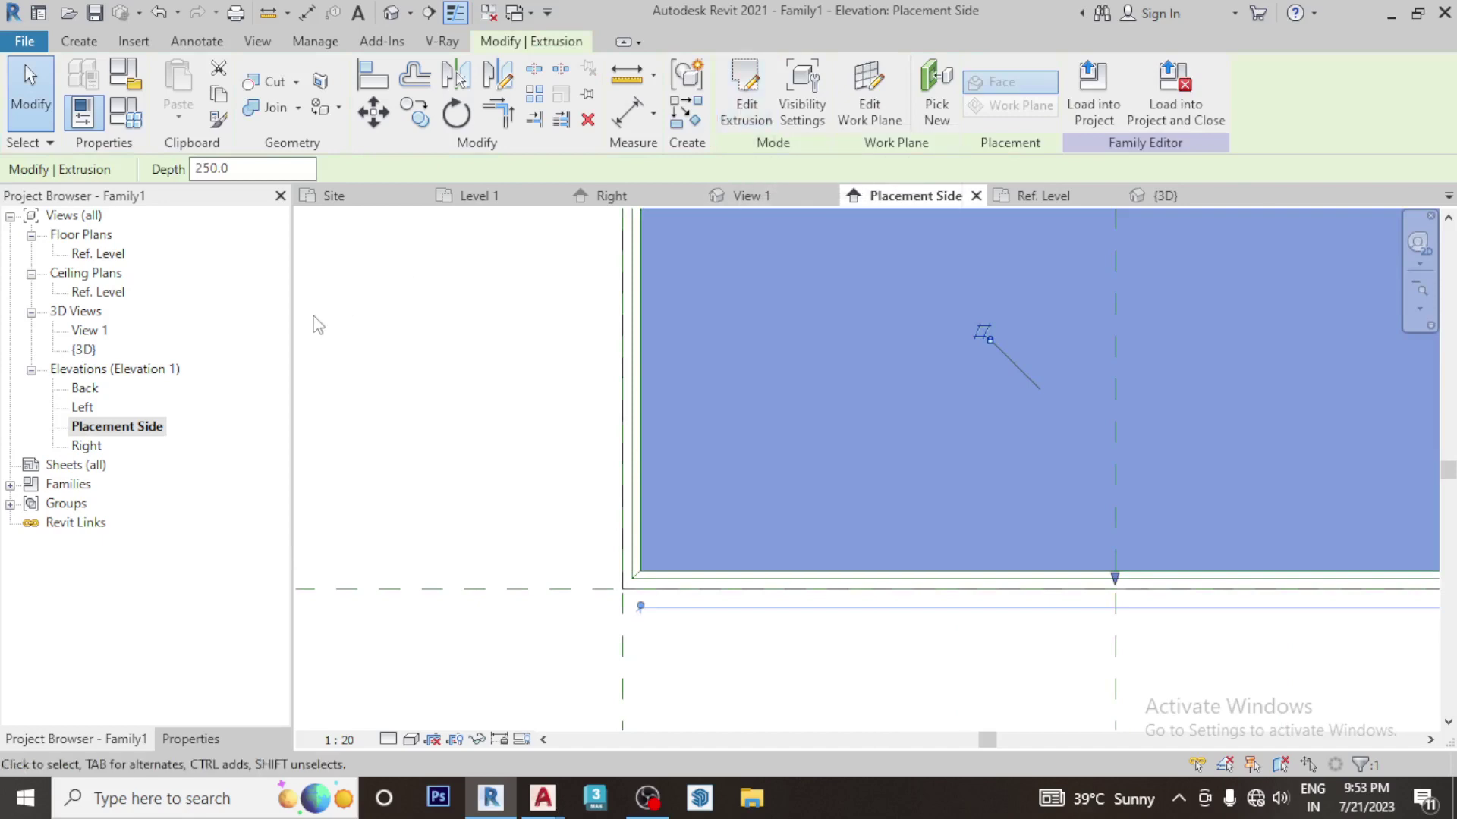
# Set the extrusion's End value to 4.0
pyautogui.click(224, 739)
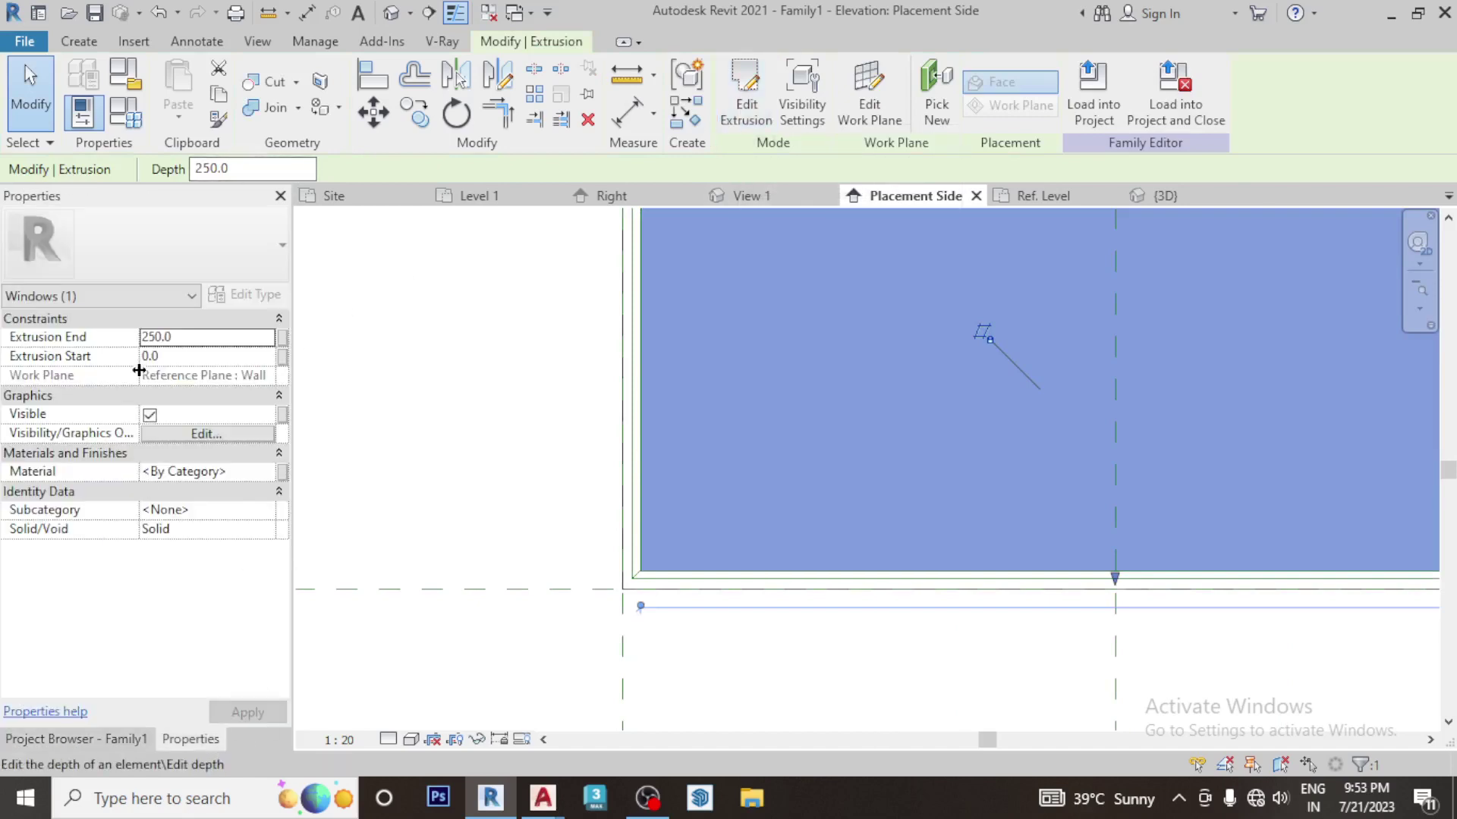
pyautogui.click(203, 337)
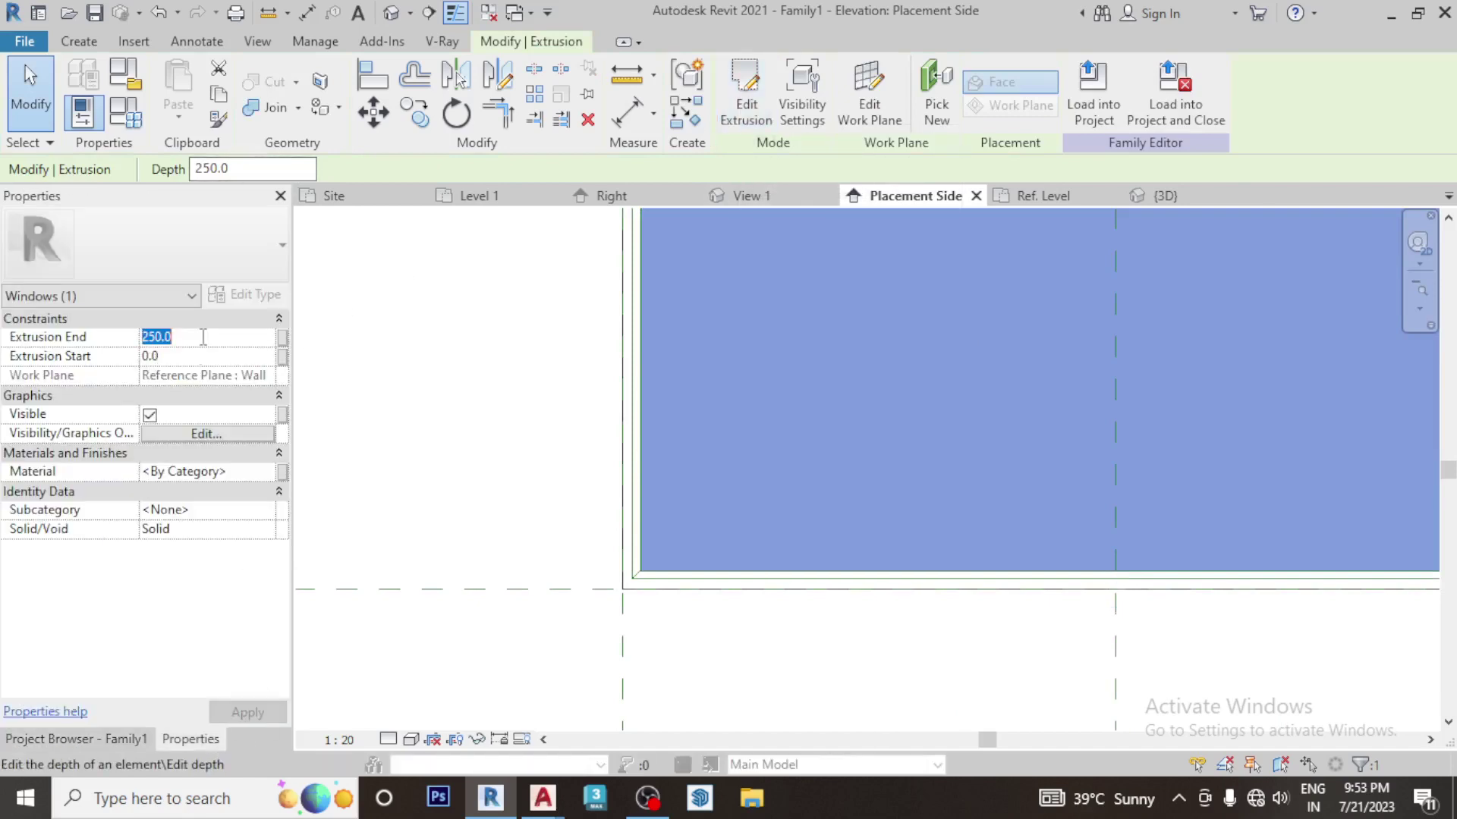
pyautogui.write('4')
pyautogui.press('Return')
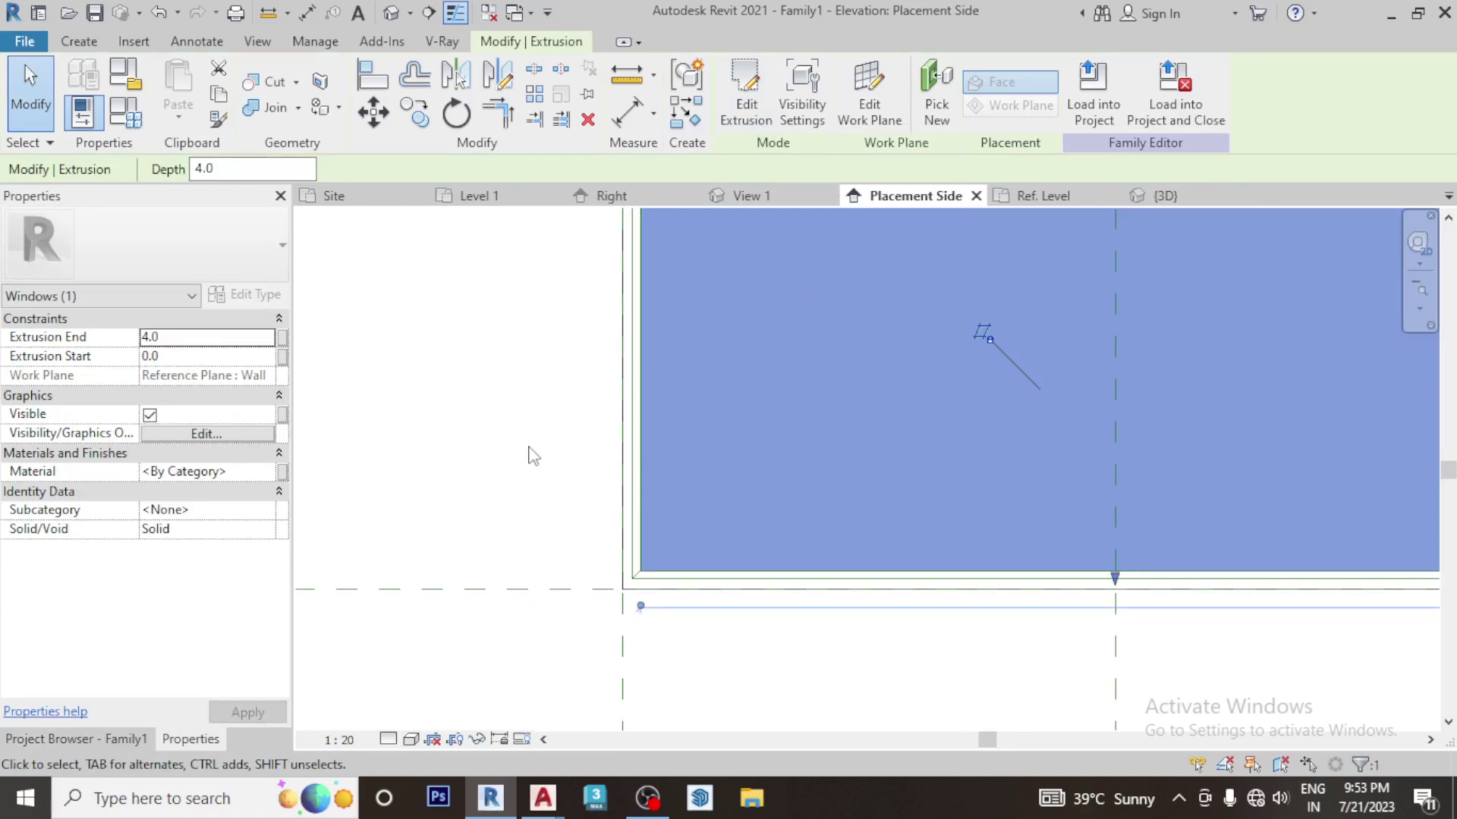
# On the Ref. Level plan, set the extrusion's Start value to -4.0
pyautogui.click(76, 739)
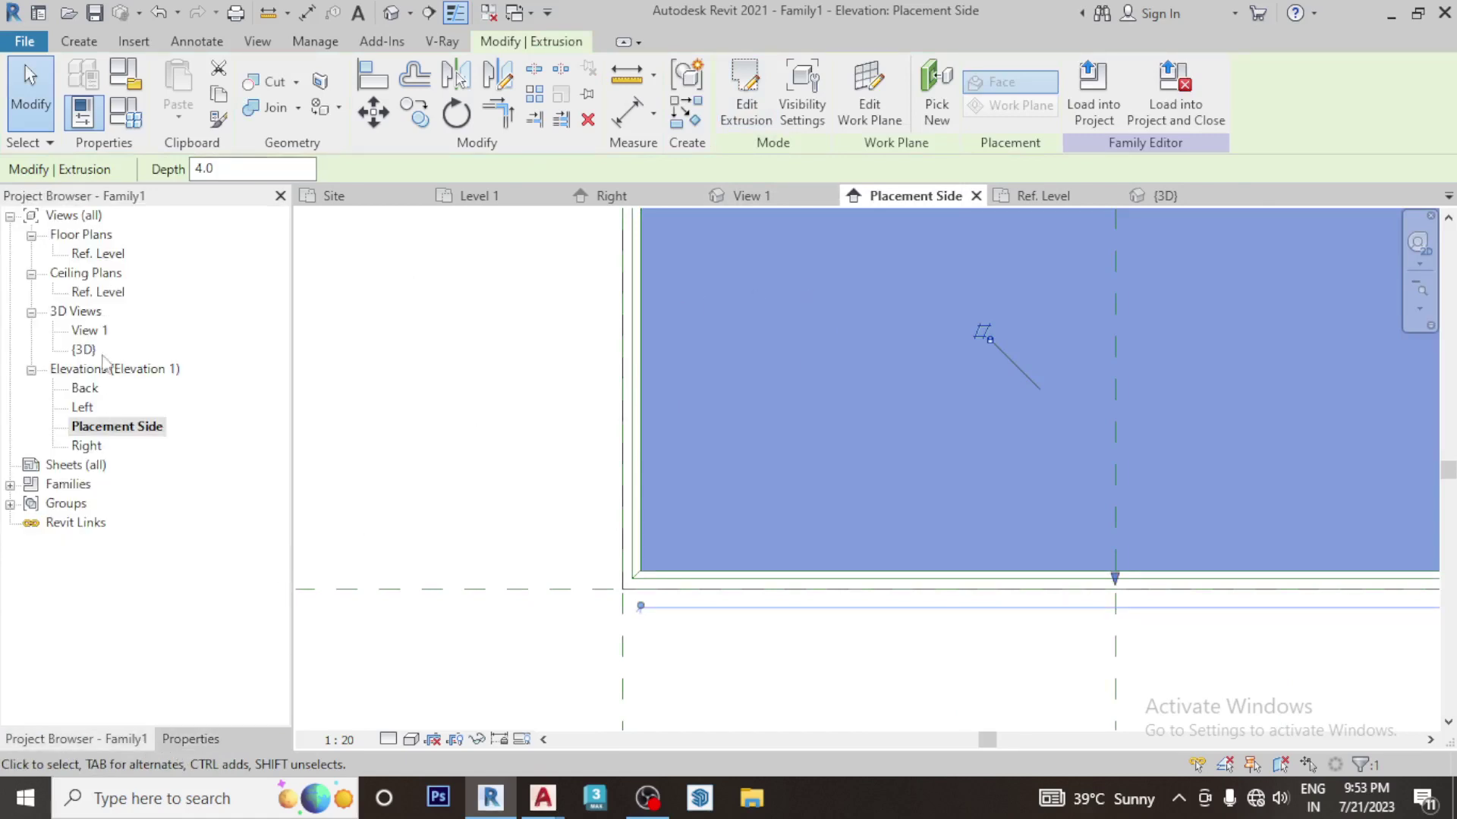
pyautogui.doubleClick(97, 254)
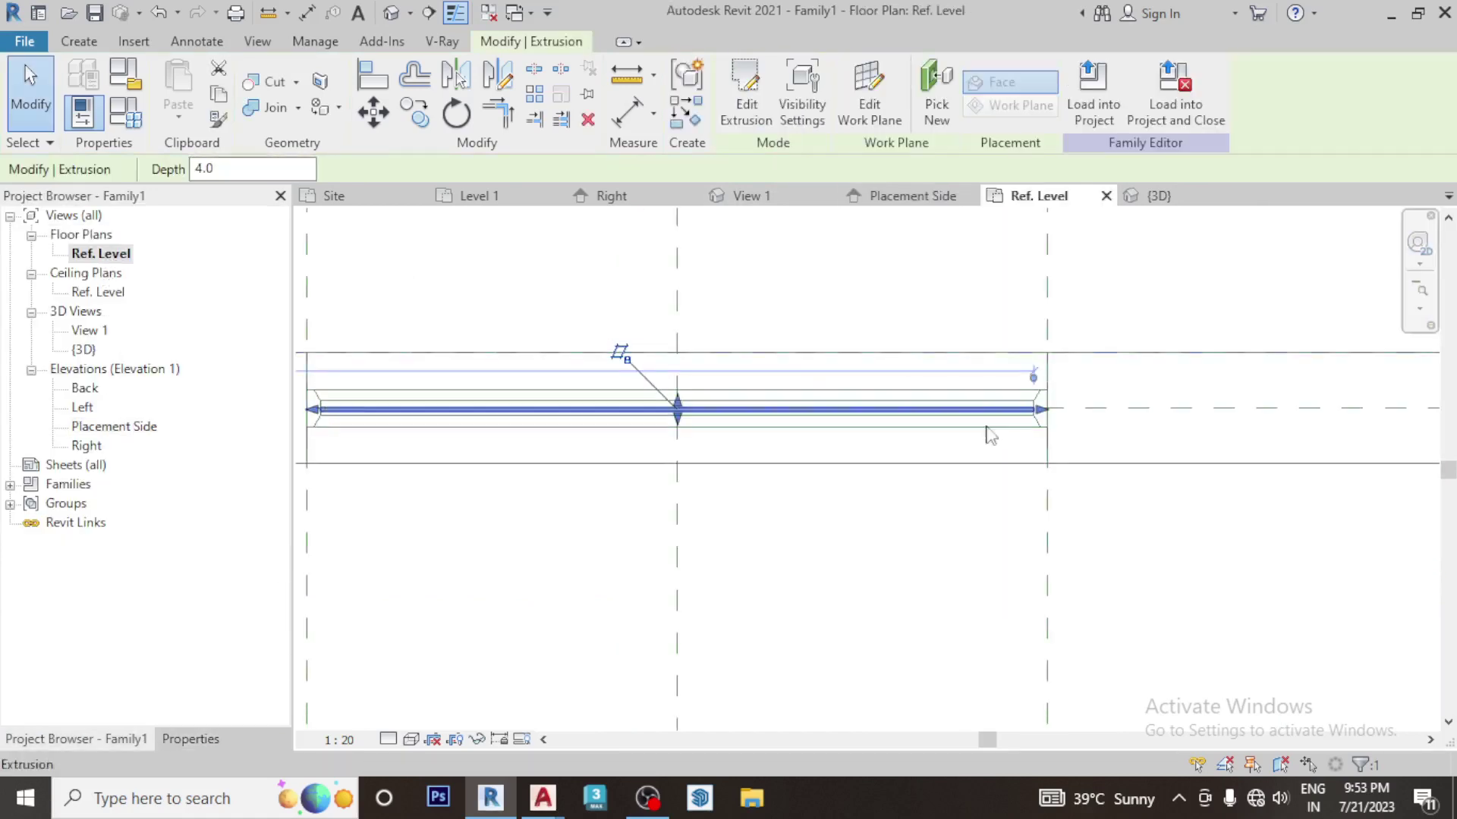
pyautogui.scroll(2, 1072, 435)
pyautogui.scroll(2, 1024, 444)
pyautogui.scroll(2, 984, 455)
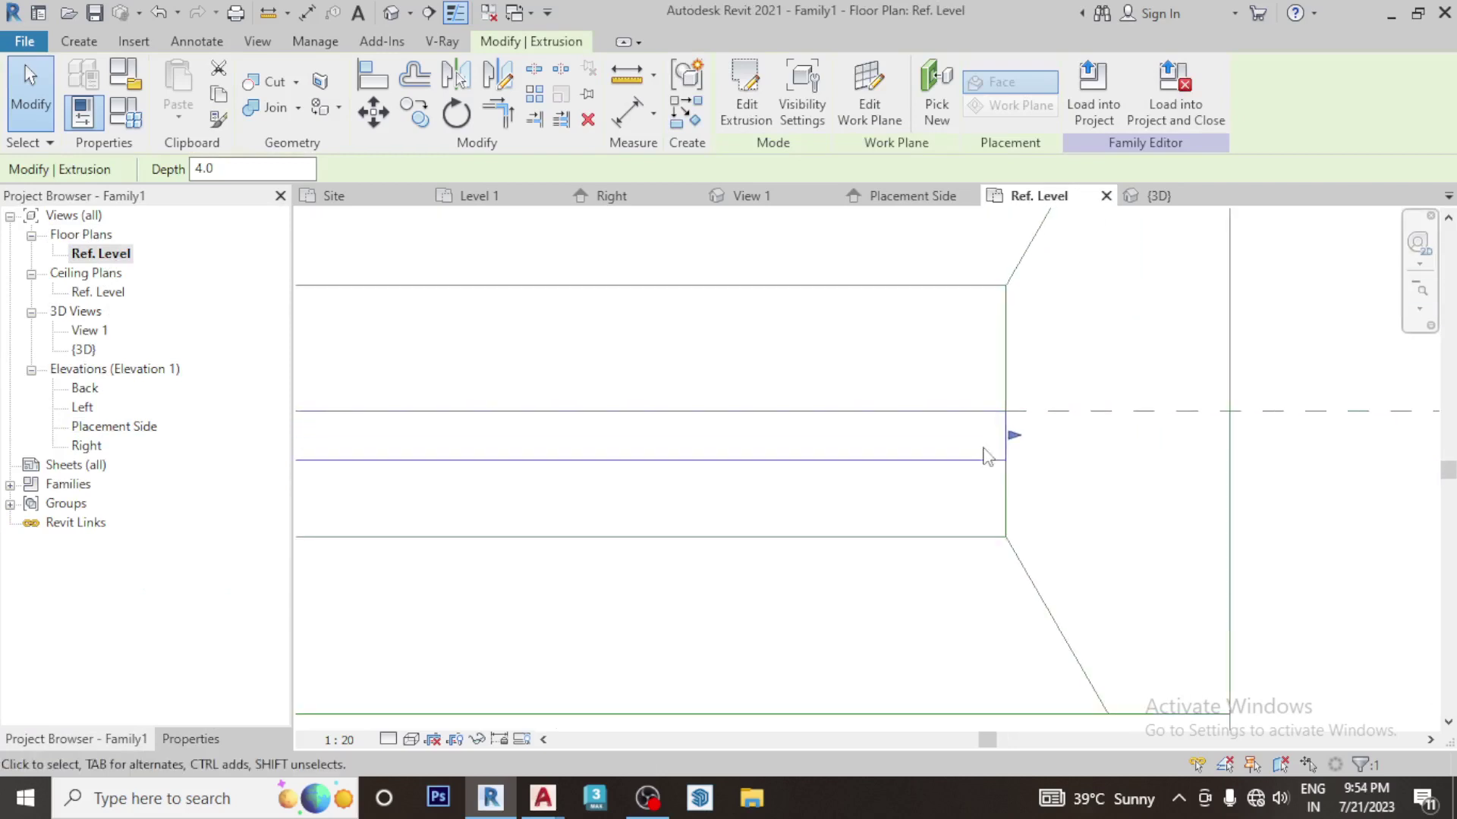
pyautogui.click(191, 740)
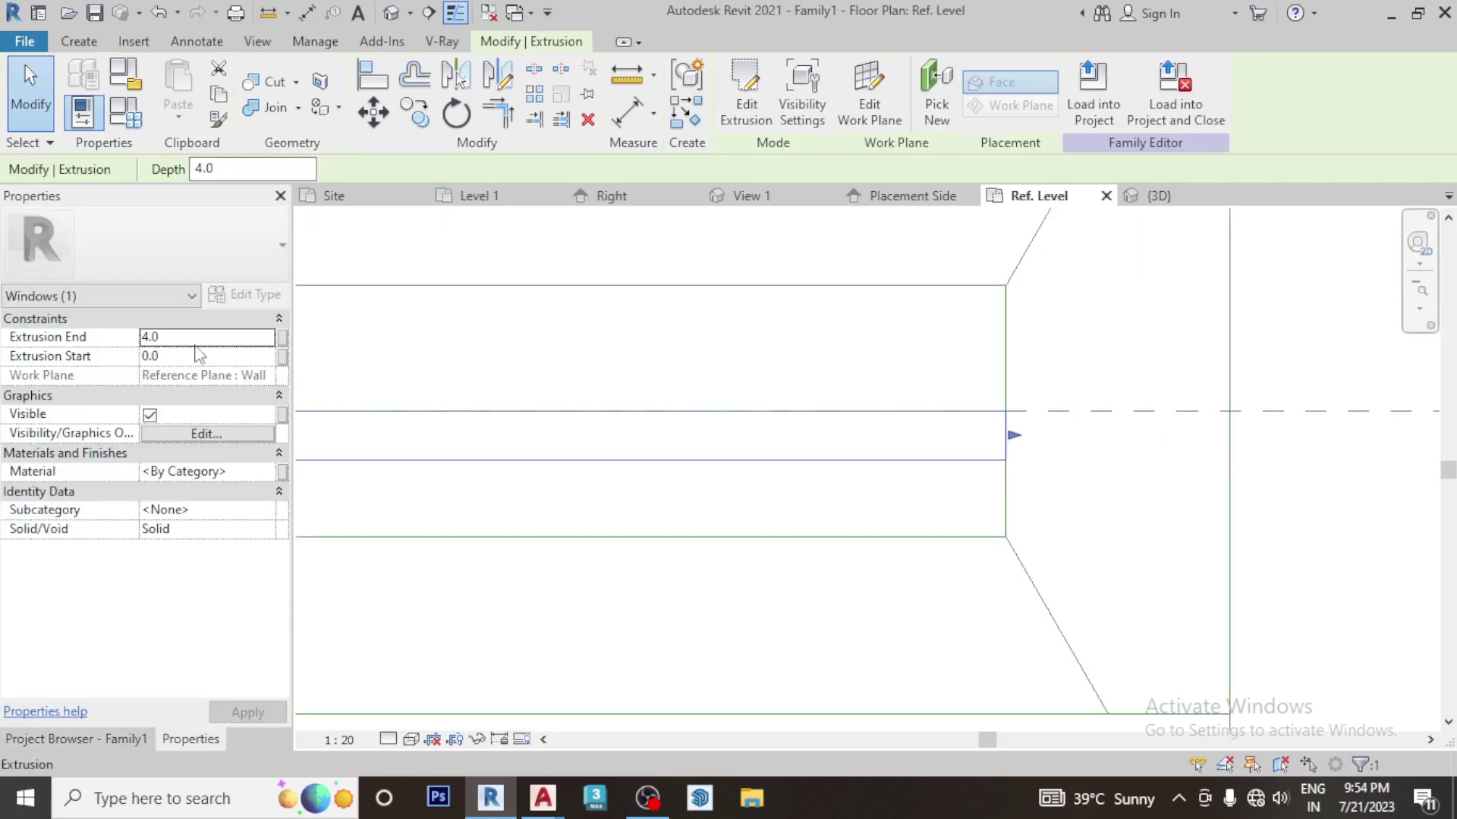
pyautogui.click(186, 356)
pyautogui.write('-4')
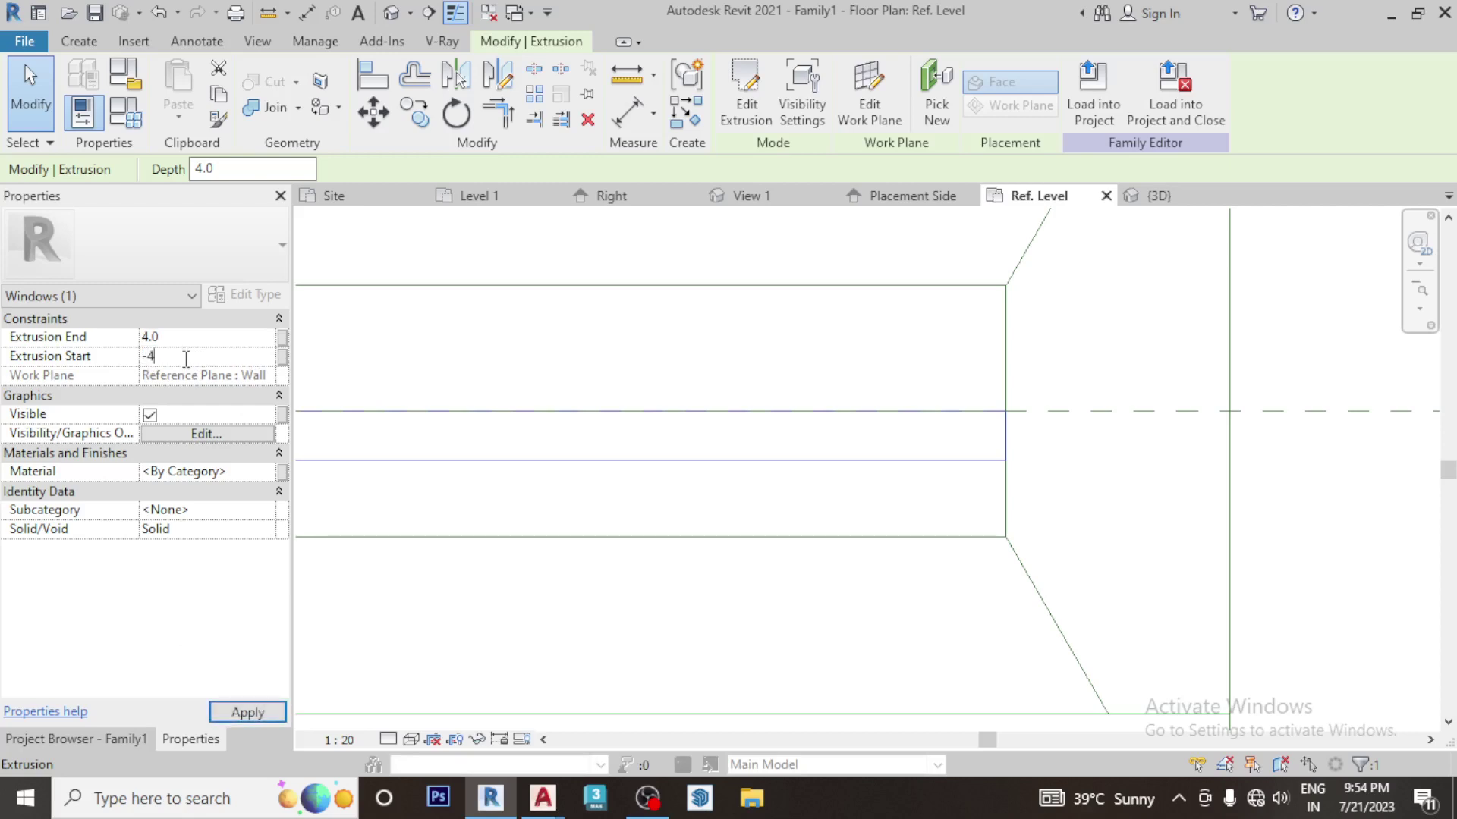
pyautogui.press('Return')
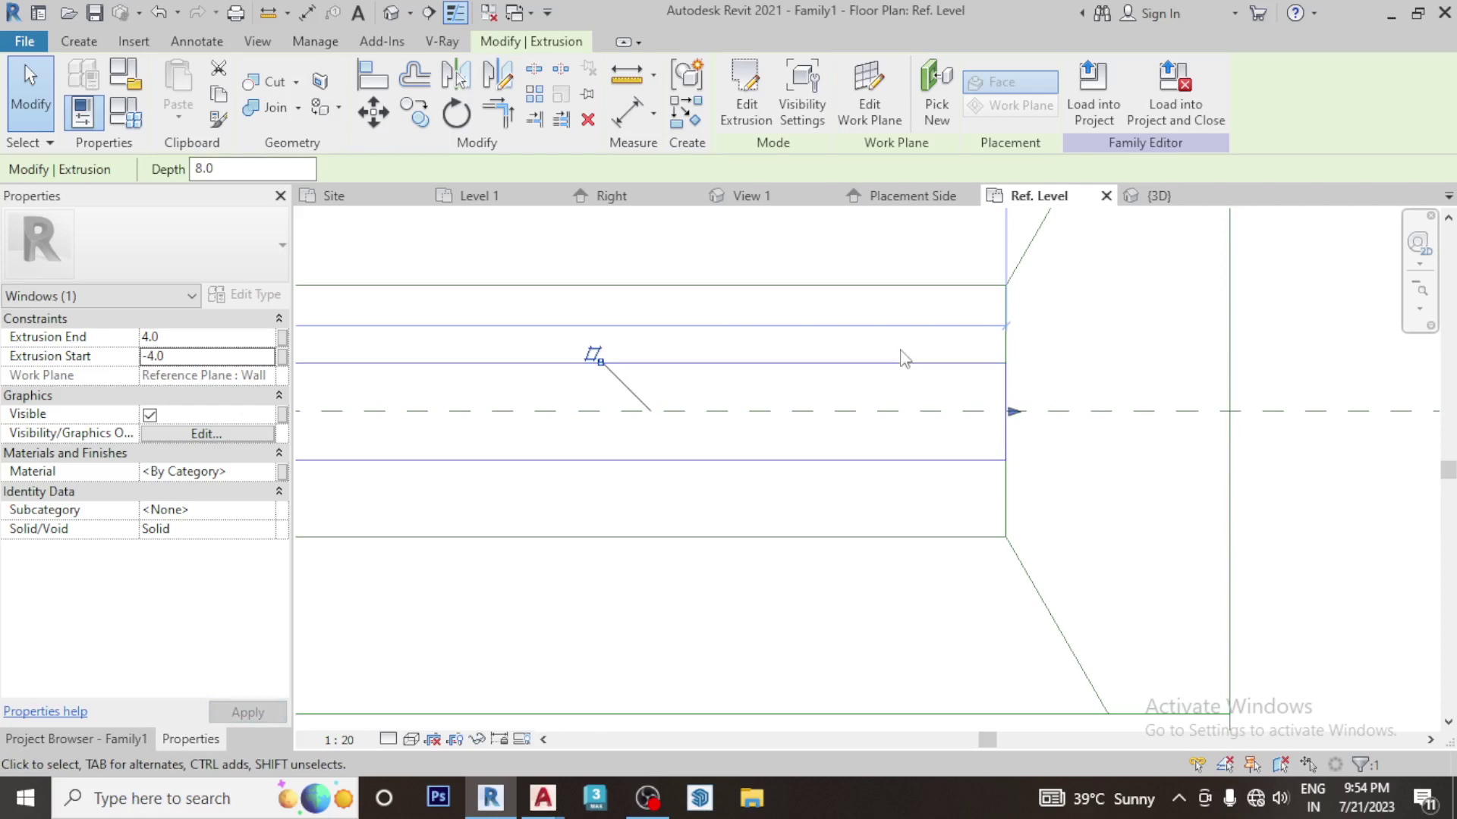
# In the 3D view, assign the pane extrusion to the Glass subcategory
pyautogui.click(391, 12)
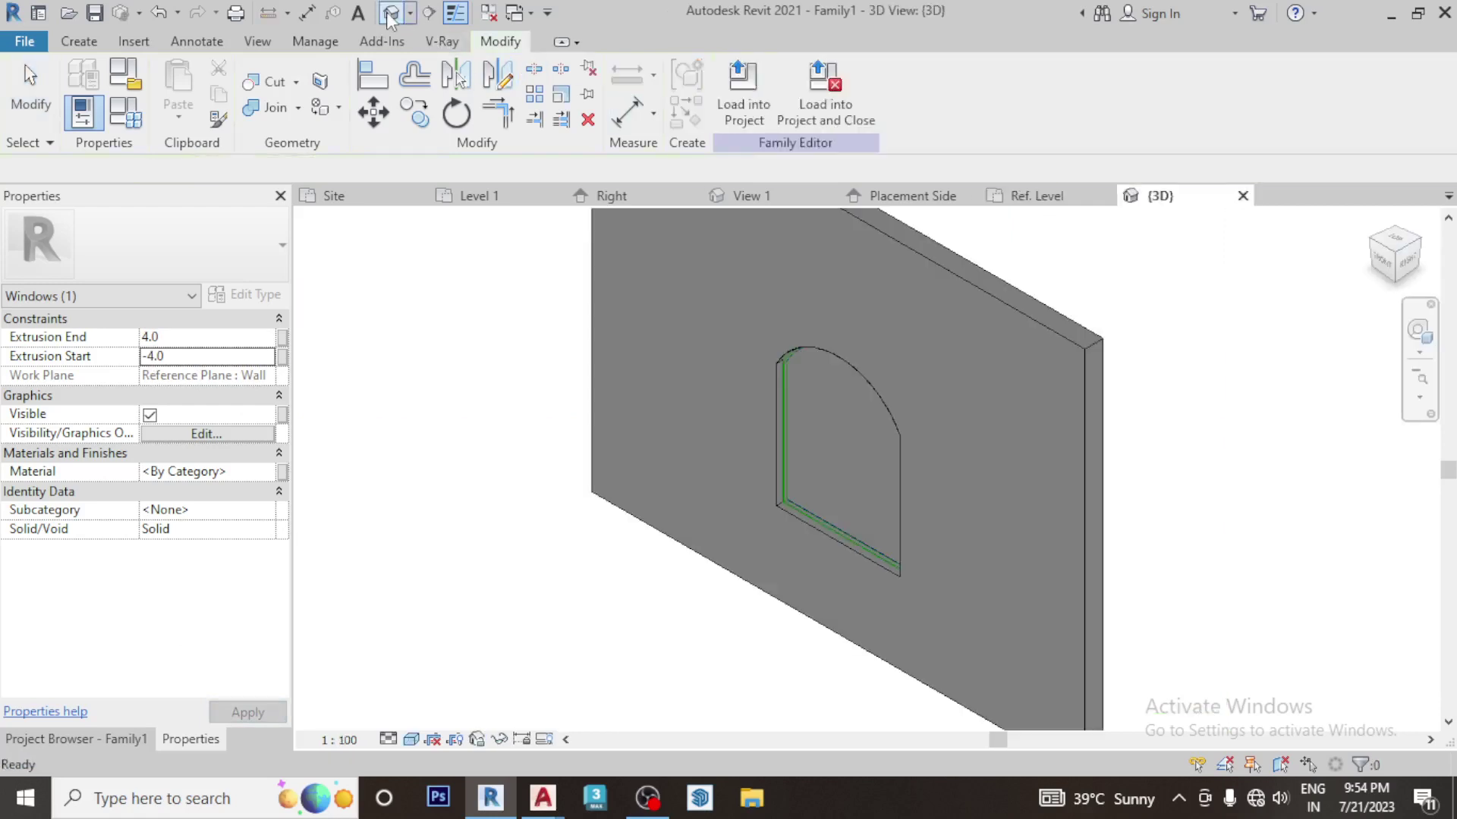
pyautogui.scroll(5, 824, 508)
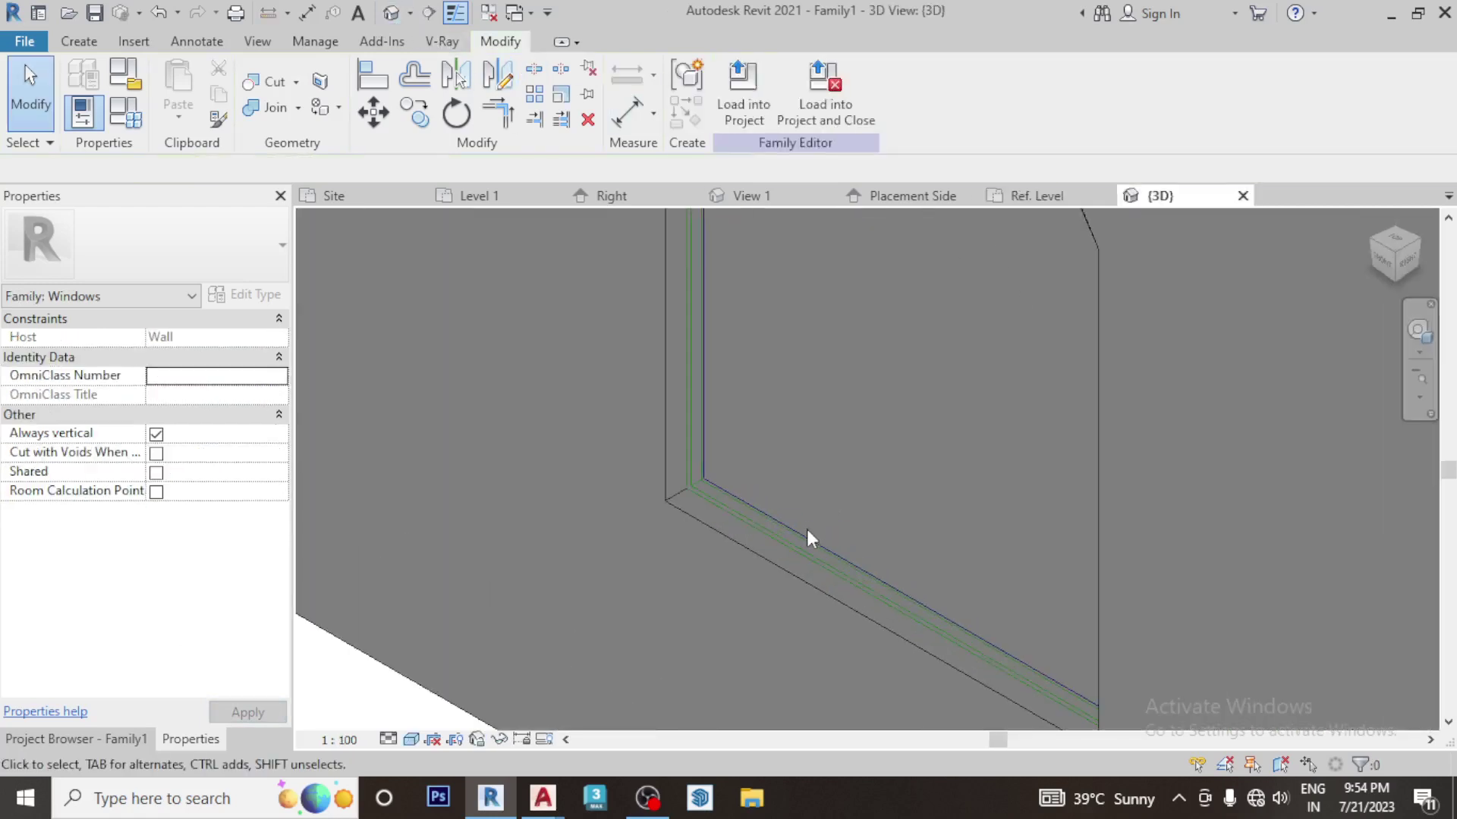
pyautogui.click(809, 538)
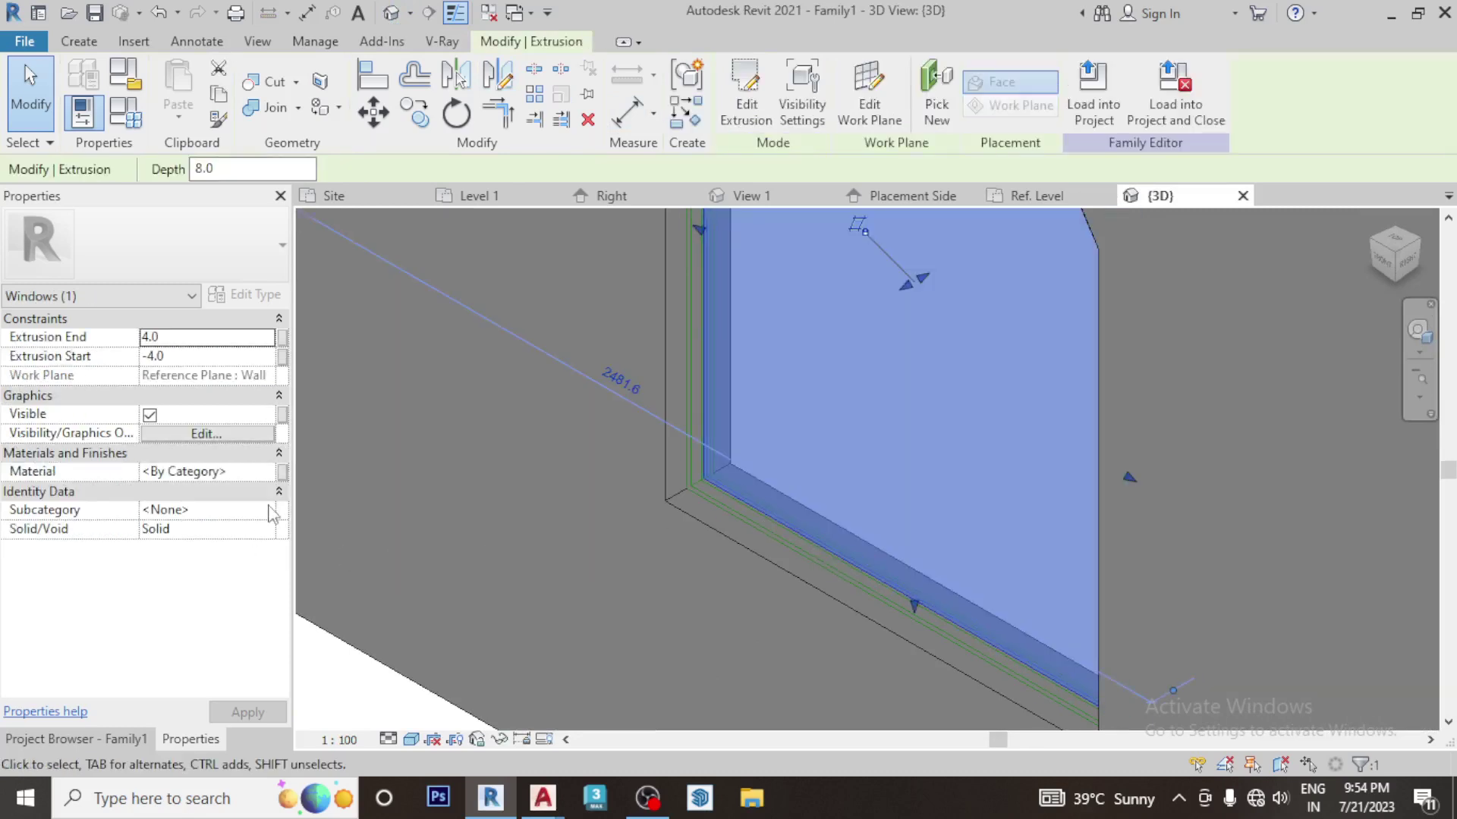
pyautogui.click(265, 511)
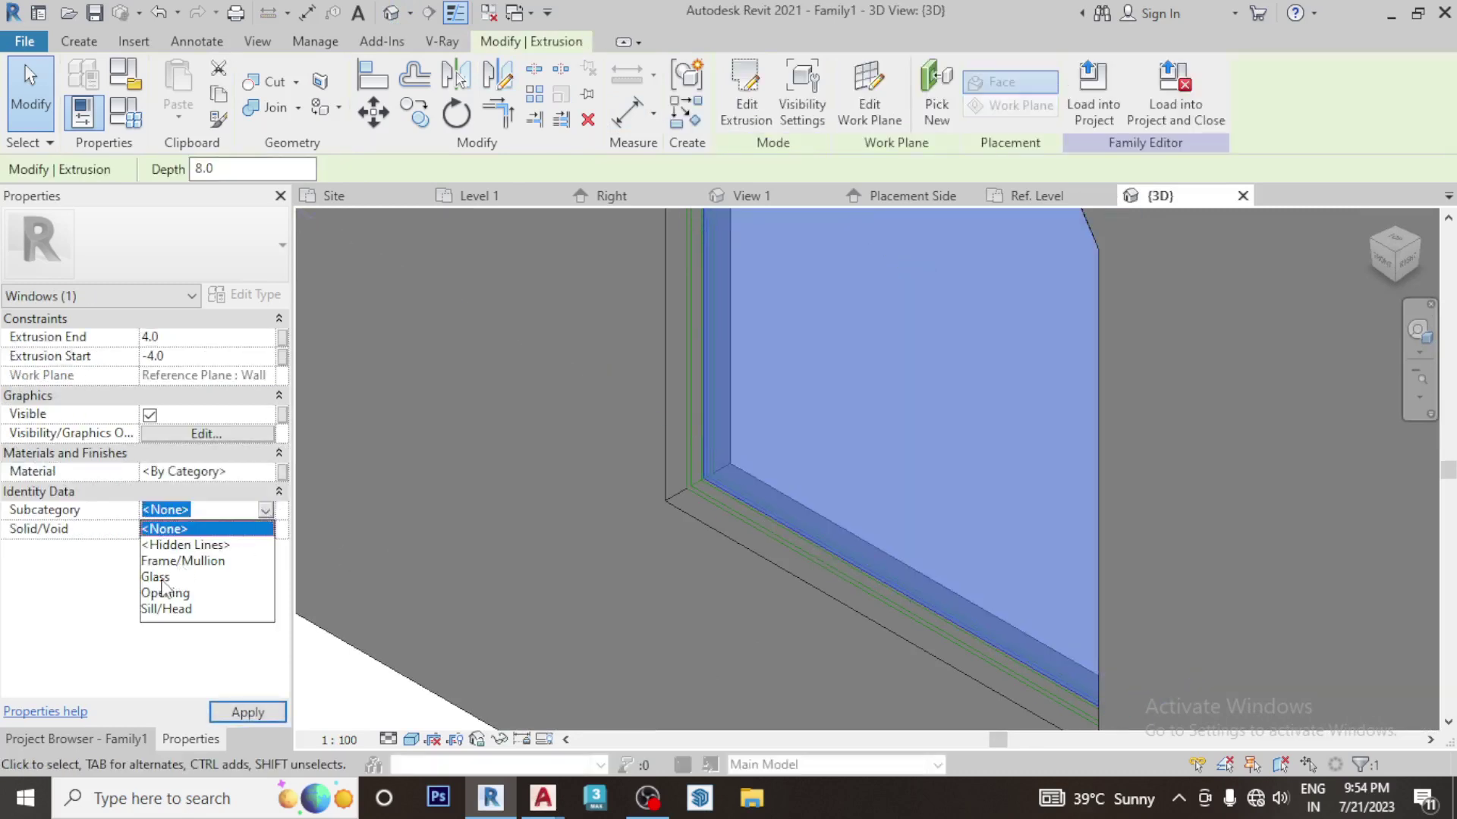
pyautogui.click(155, 577)
pyautogui.scroll(-3, 690, 490)
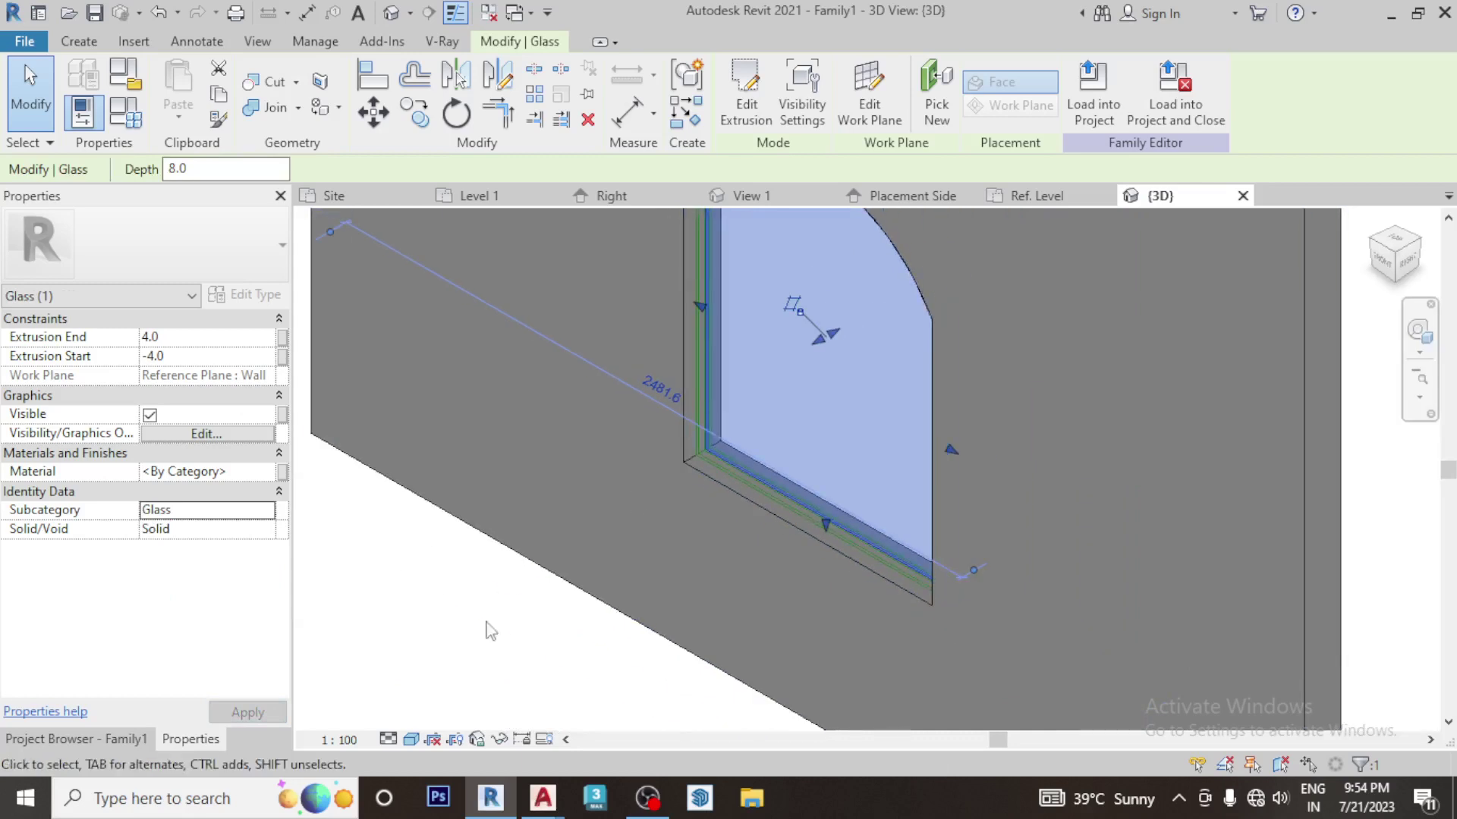
# Deselect the pane and load the window family into Project1
pyautogui.click(565, 634)
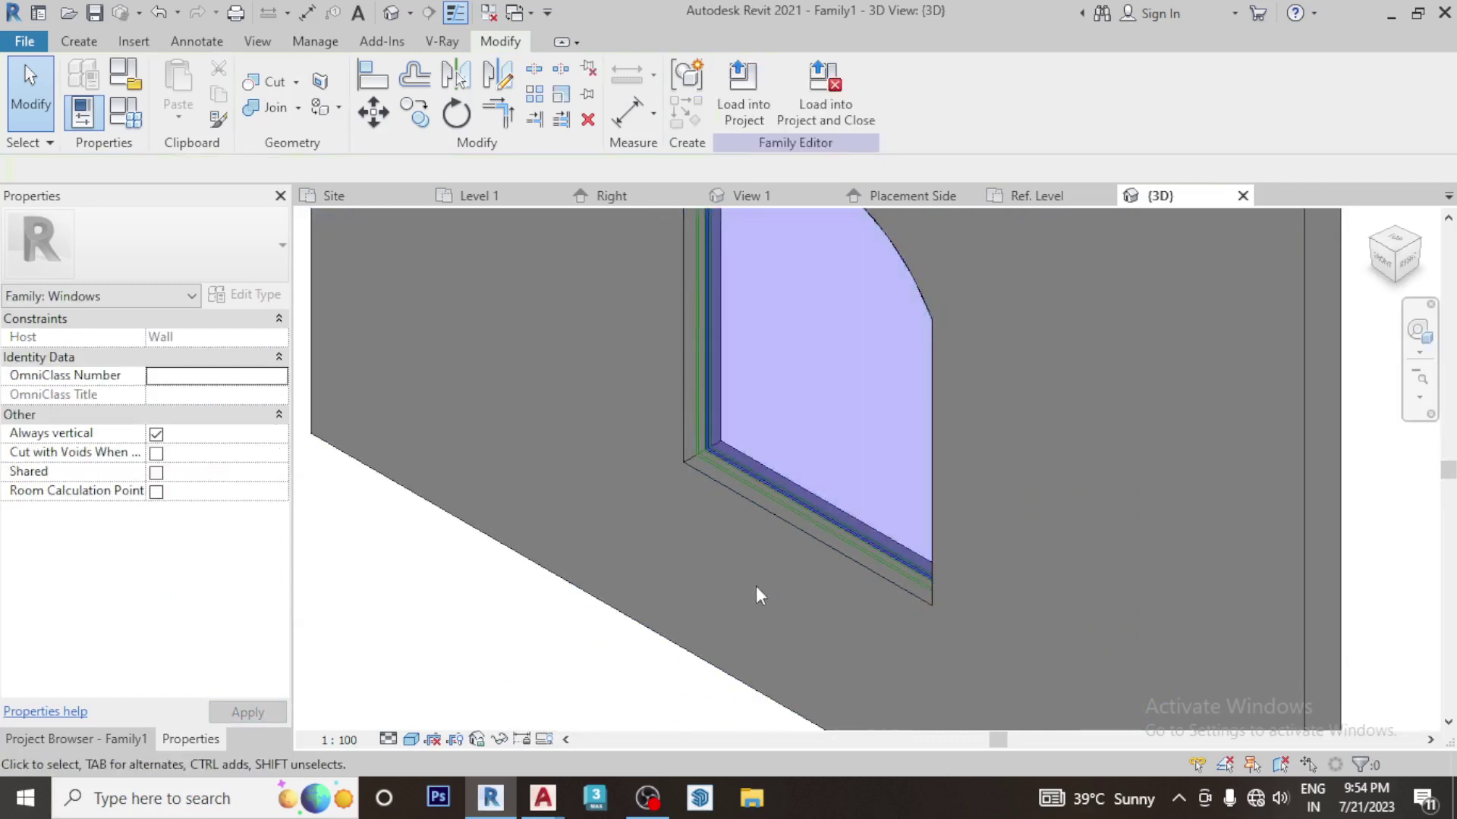
pyautogui.scroll(3, 846, 512)
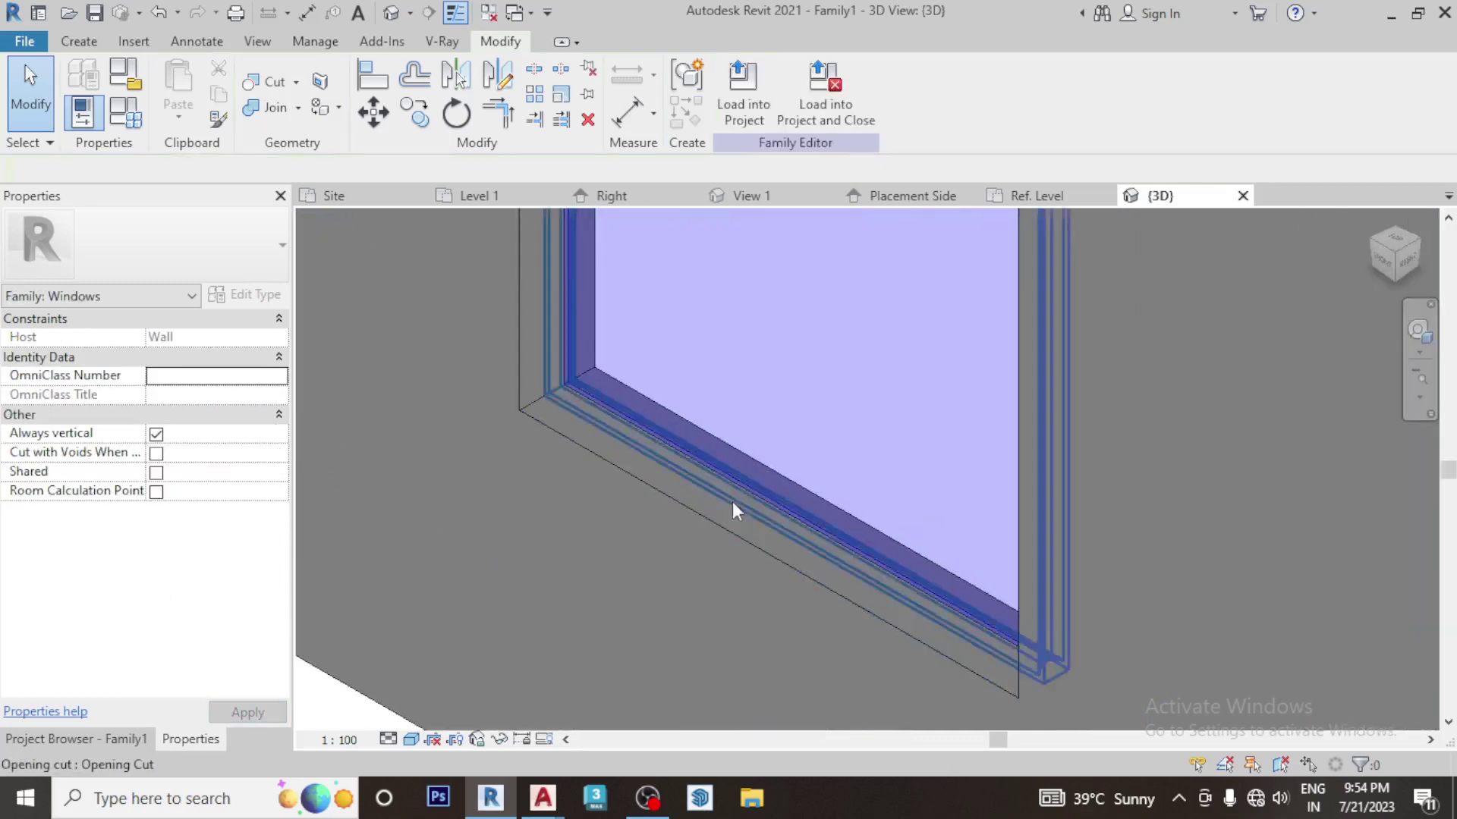
pyautogui.click(744, 104)
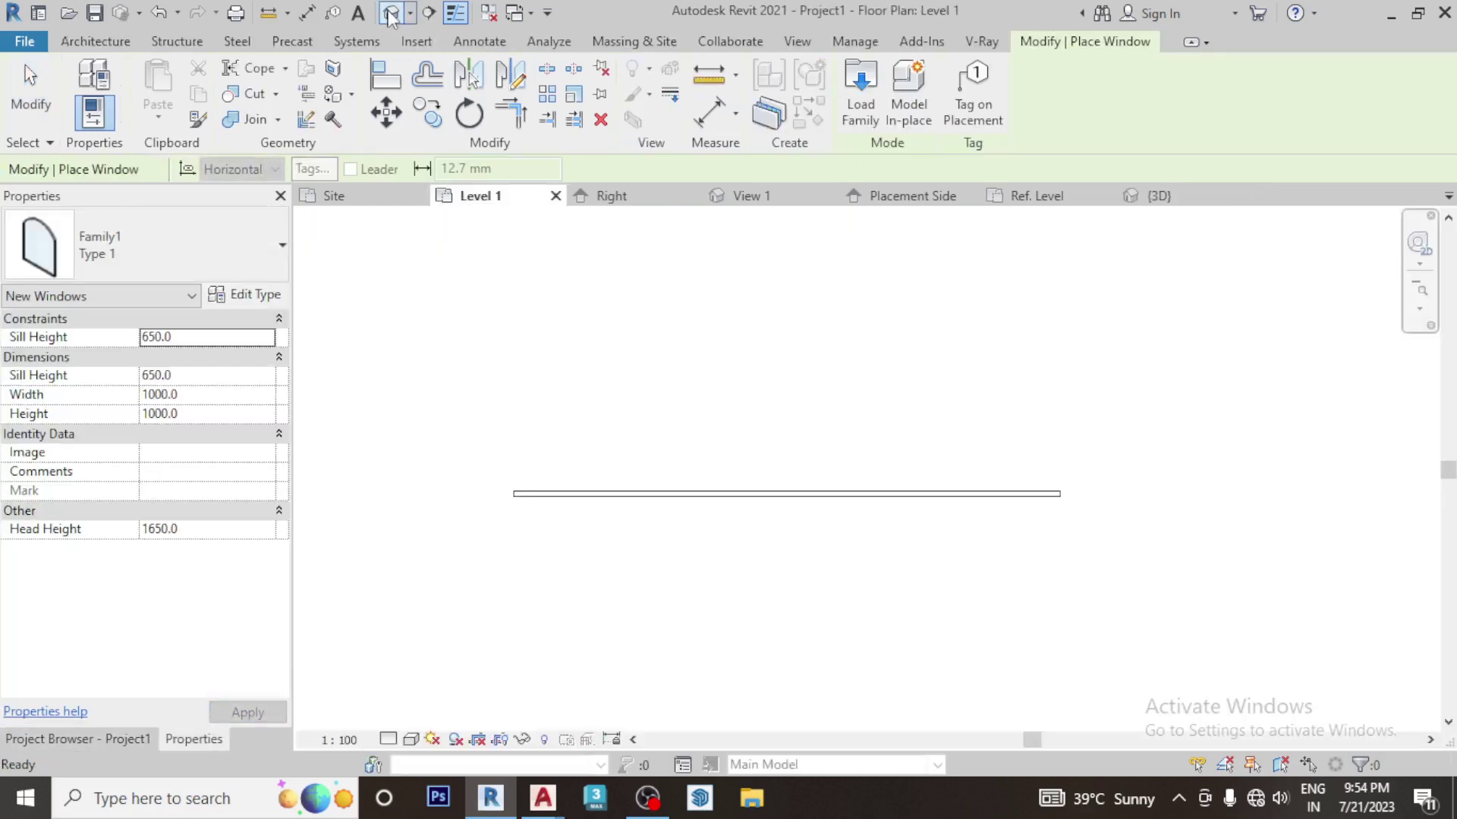
# Place three Family1 Type 1 arched windows in a row along the wall
pyautogui.scroll(1, 718, 468)
pyautogui.scroll(3, 907, 436)
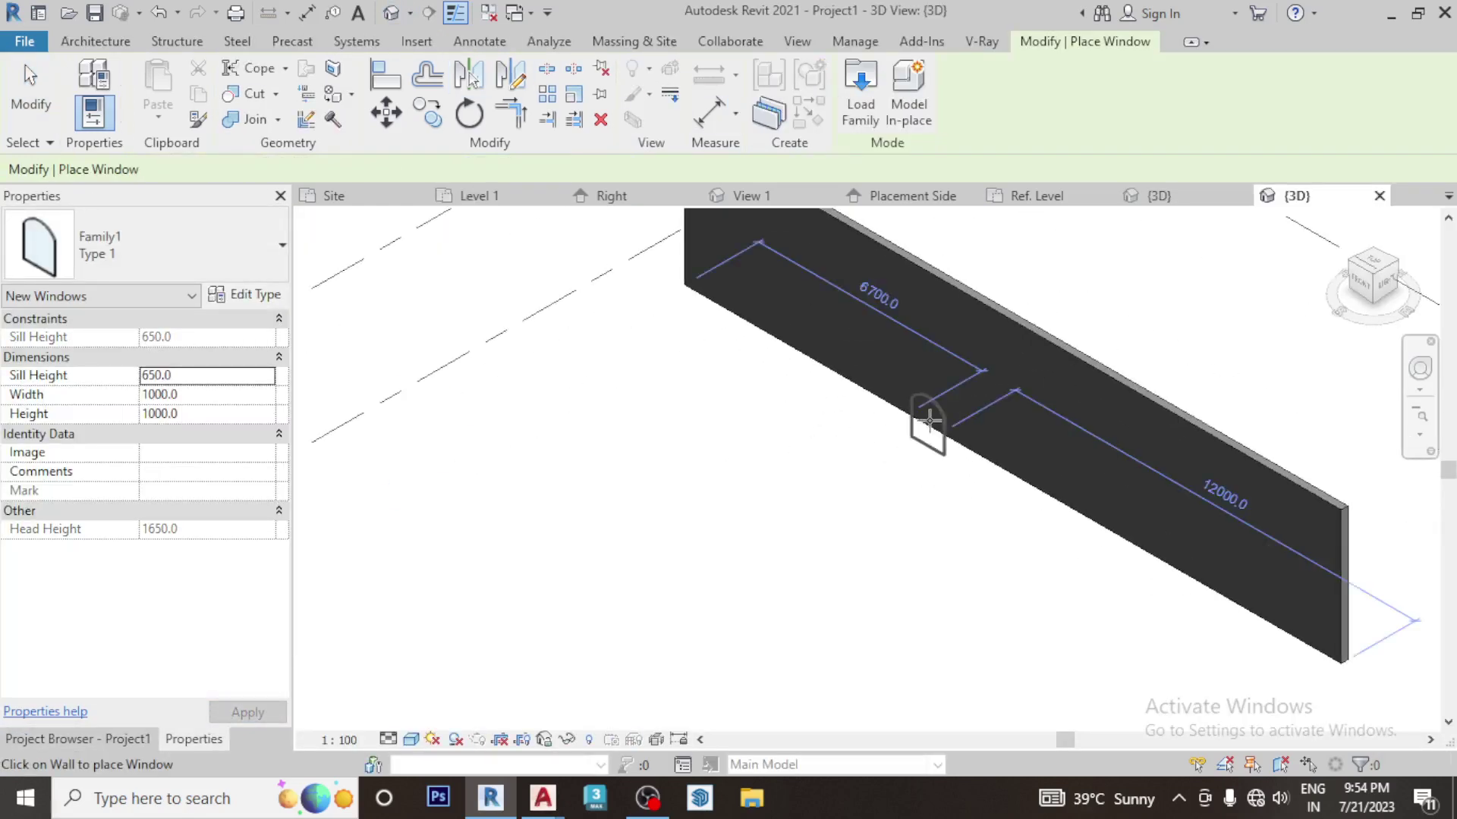
pyautogui.click(945, 383)
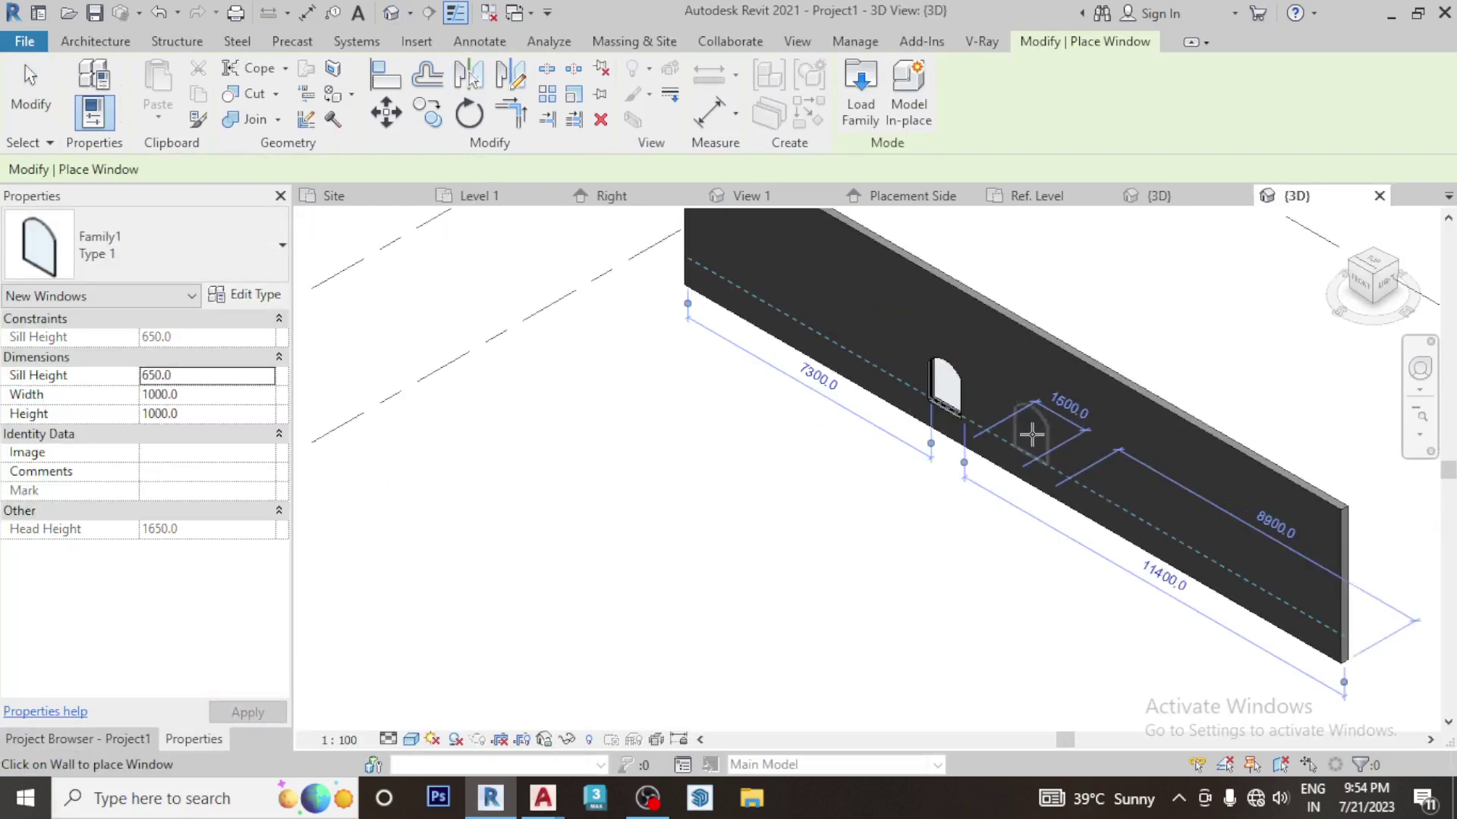
pyautogui.click(1031, 434)
pyautogui.click(1112, 482)
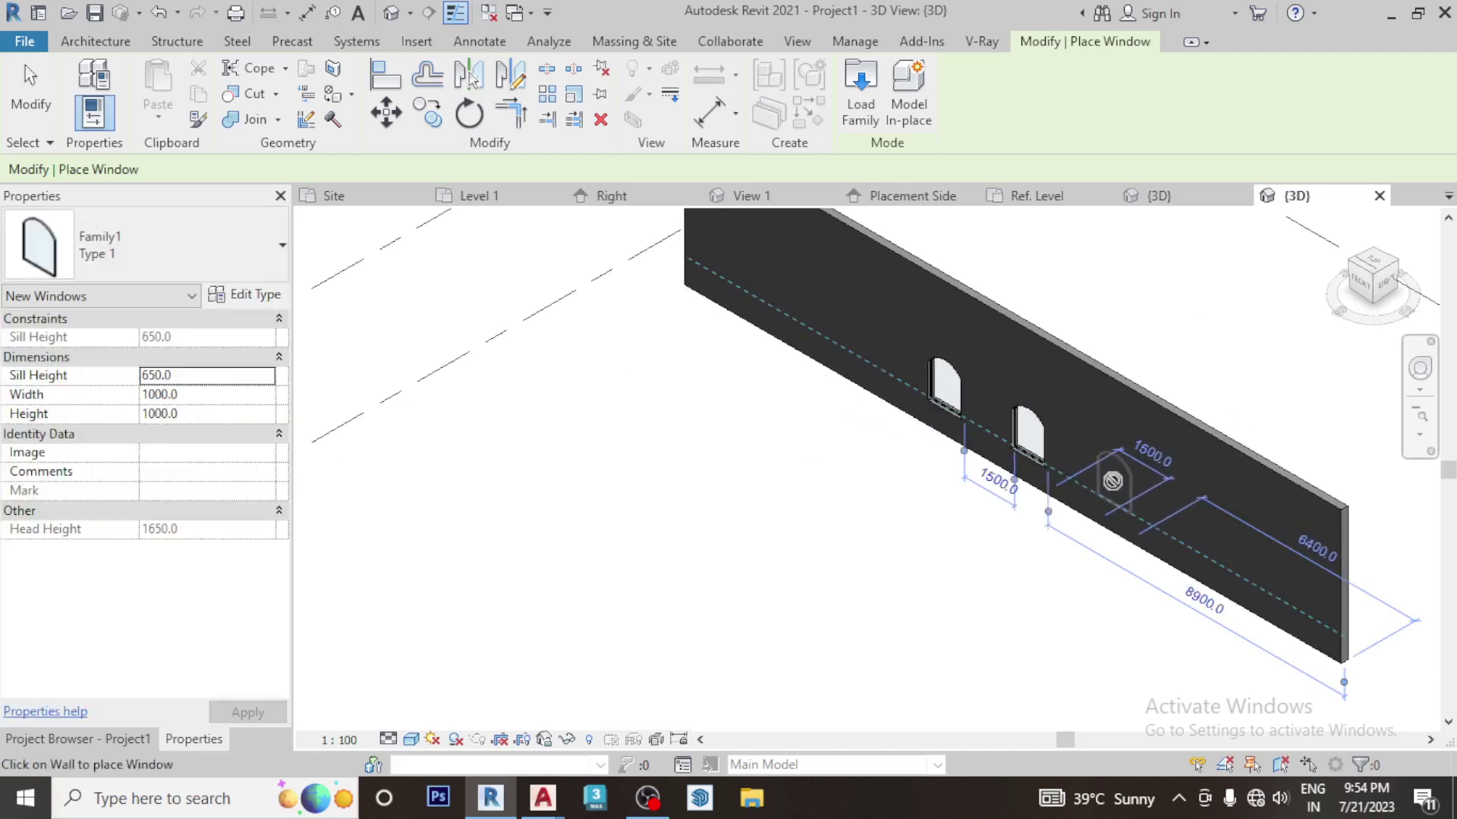
pyautogui.press('Escape')
pyautogui.press('Escape')
pyautogui.scroll(2, 944, 414)
# Select the first window and set its width and height to 1200
pyautogui.scroll(2, 944, 414)
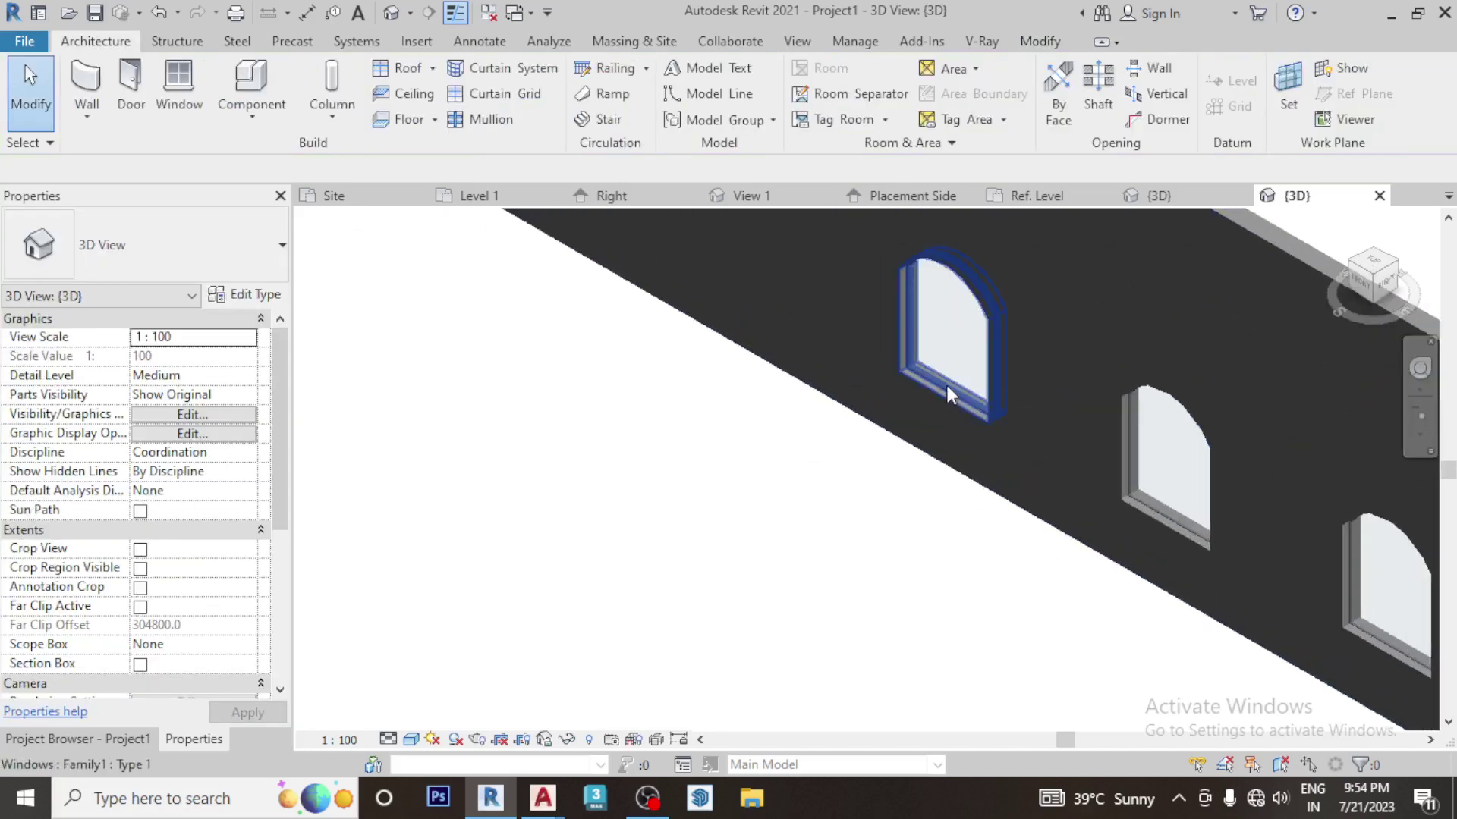
pyautogui.click(947, 384)
pyautogui.moveTo(759, 454); pyautogui.dragTo(697, 536, button='middle')
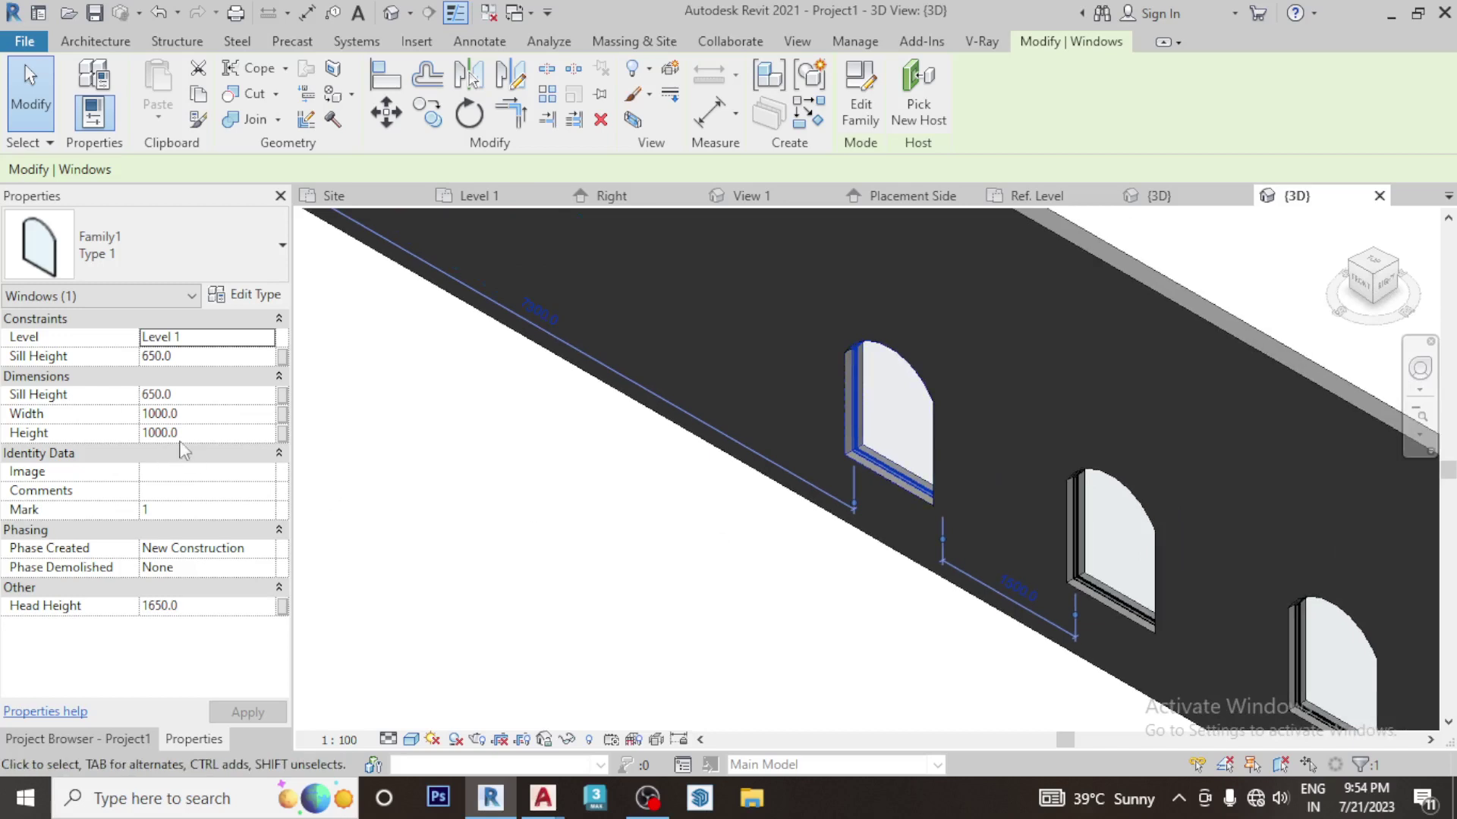
pyautogui.click(223, 423)
pyautogui.write('120')
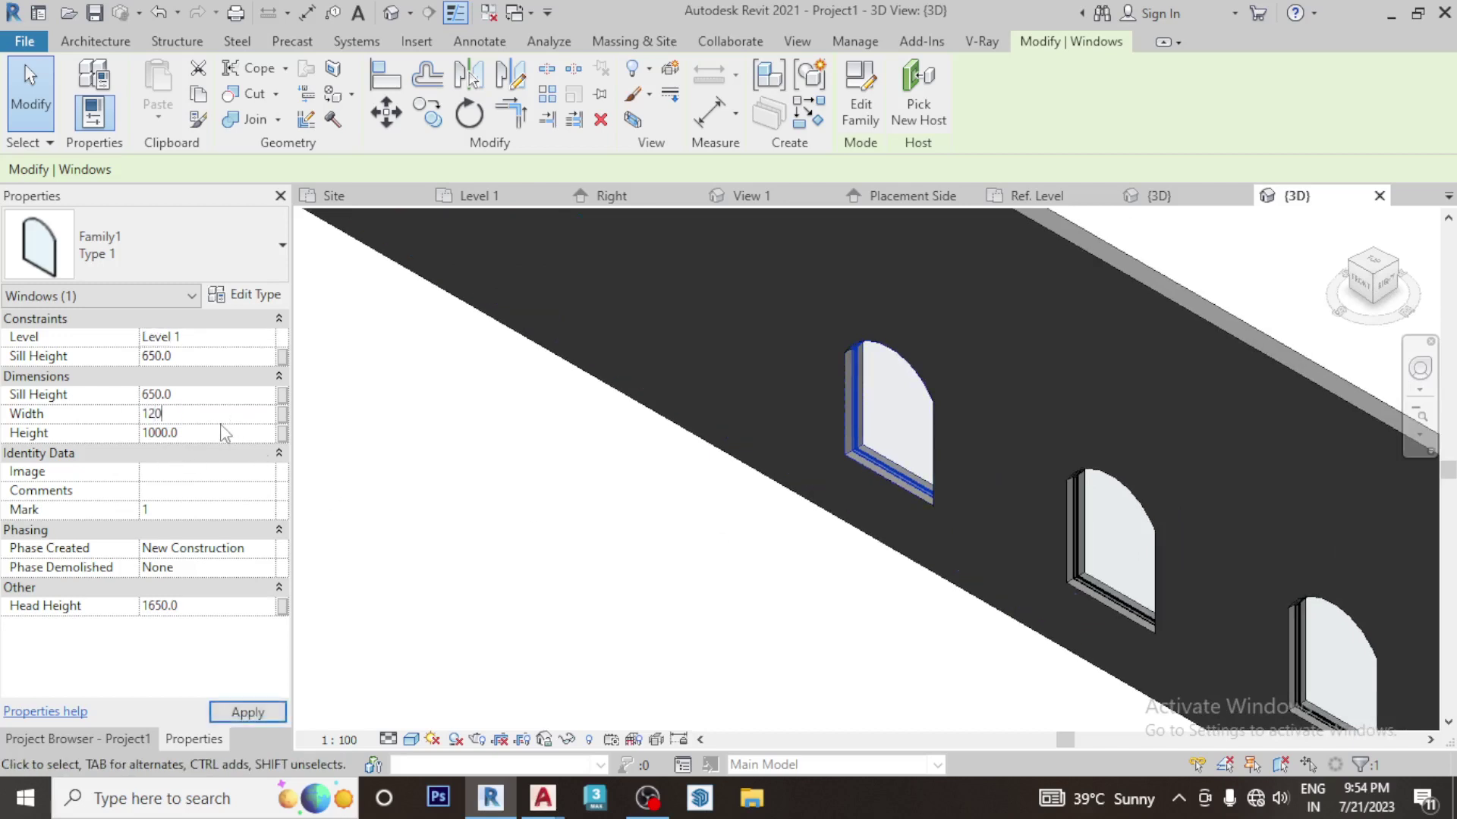
pyautogui.press('Return')
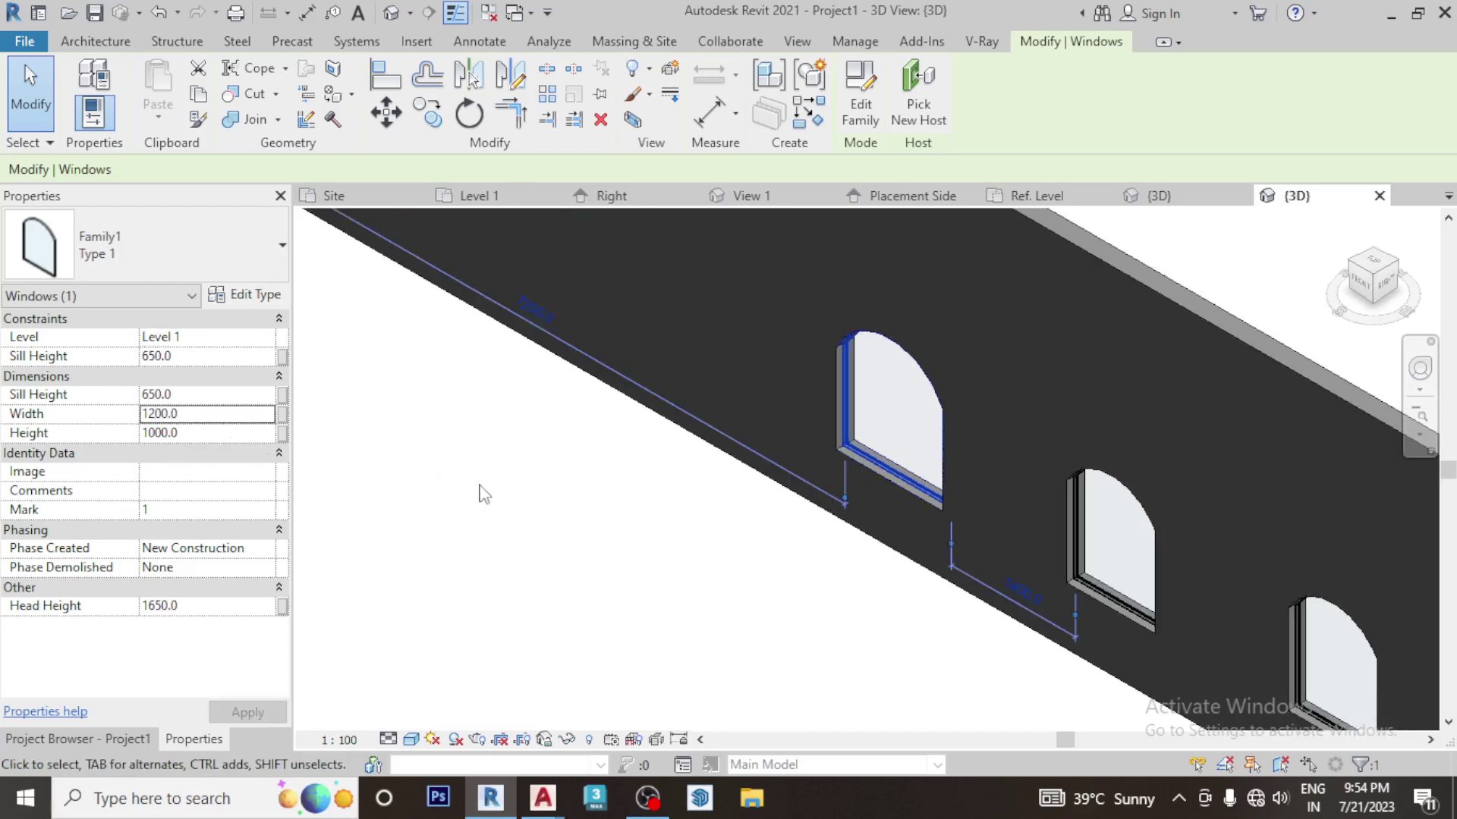
pyautogui.click(215, 434)
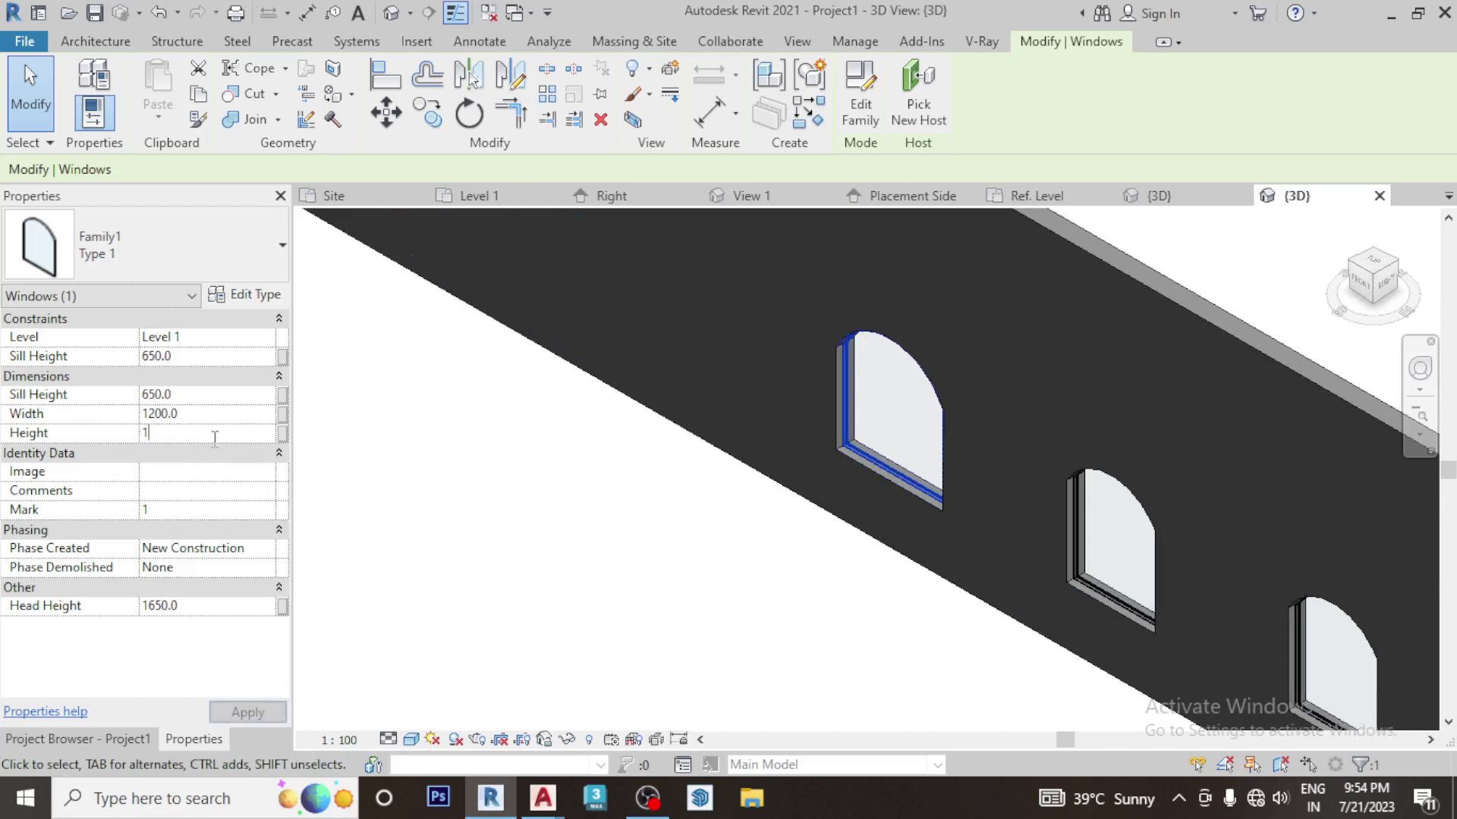
pyautogui.write('200')
pyautogui.press('Return')
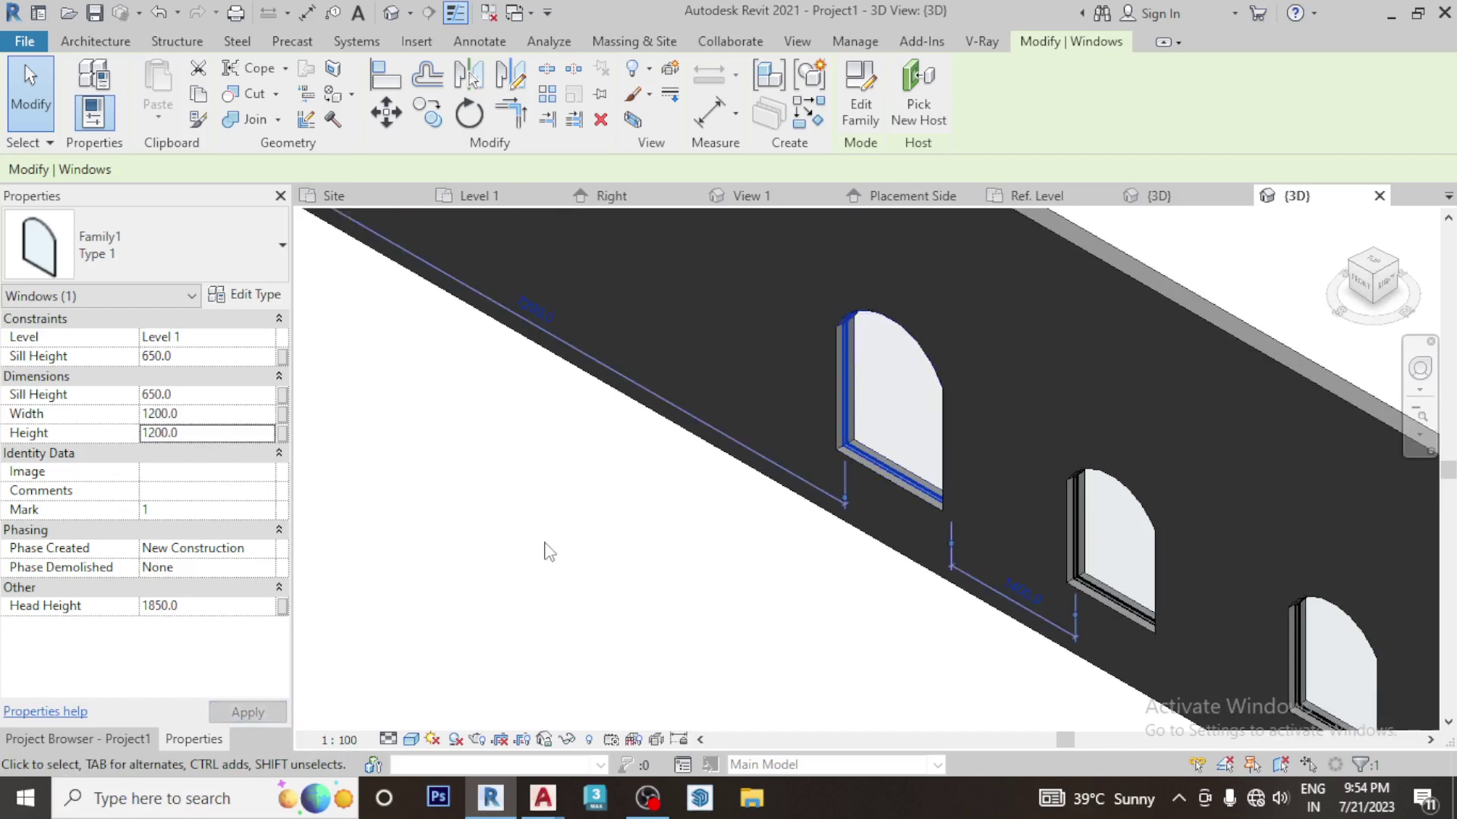
# Set its sill height to 900, then orbit to view the raised window from the front
pyautogui.click(223, 394)
pyautogui.write('900')
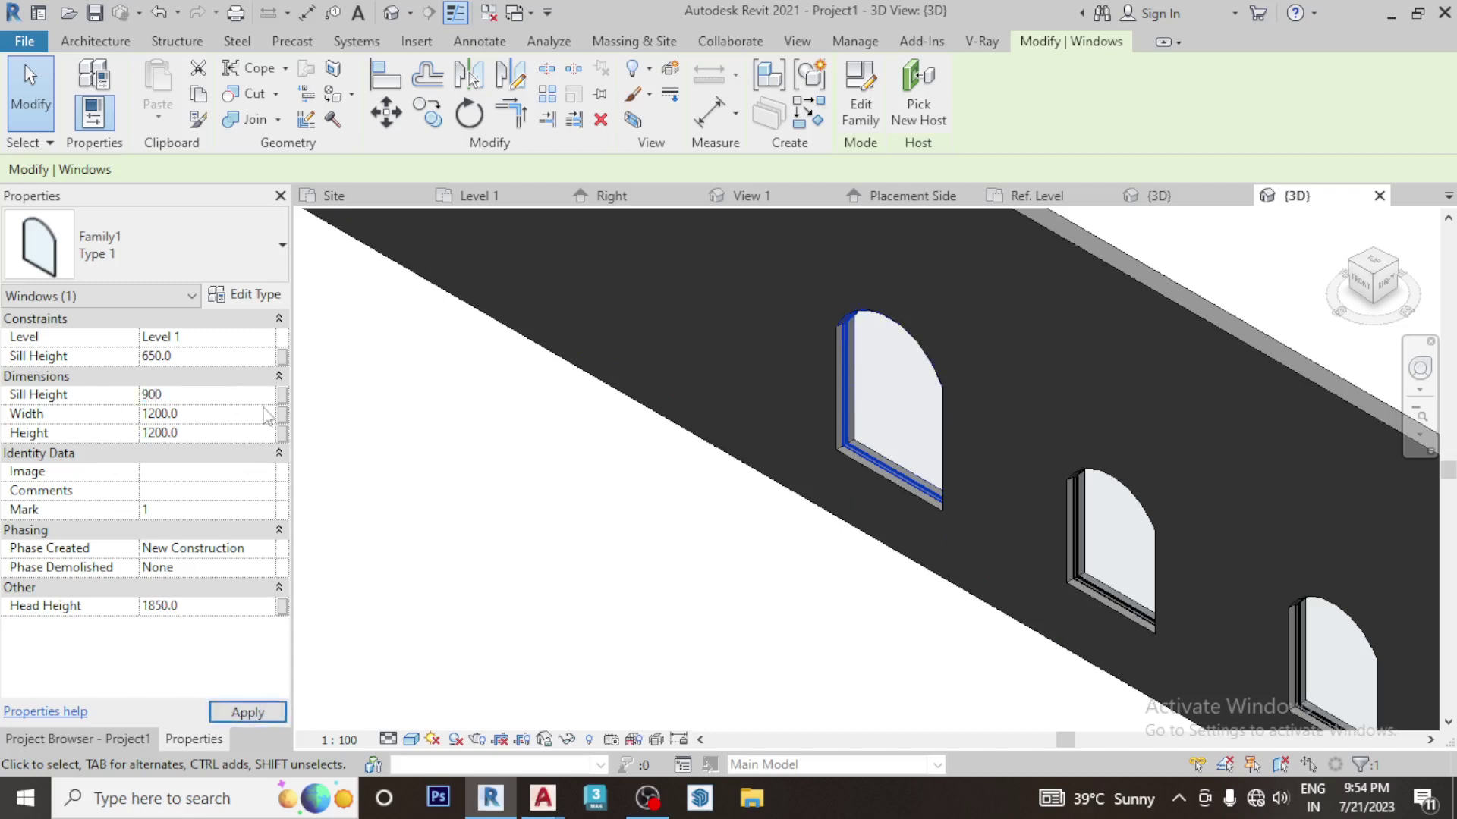
pyautogui.press('Return')
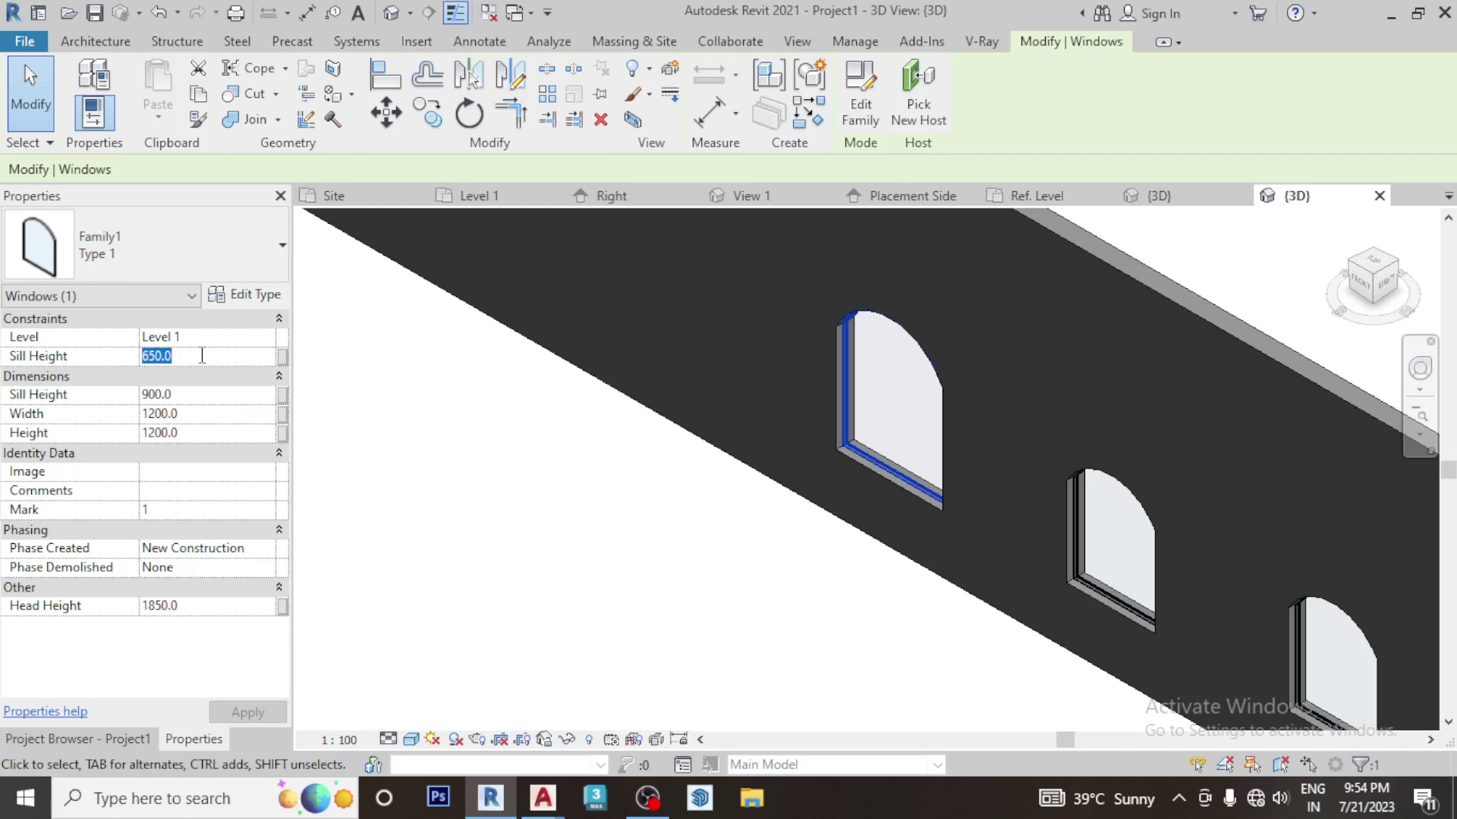
pyautogui.write('900')
pyautogui.press('Return')
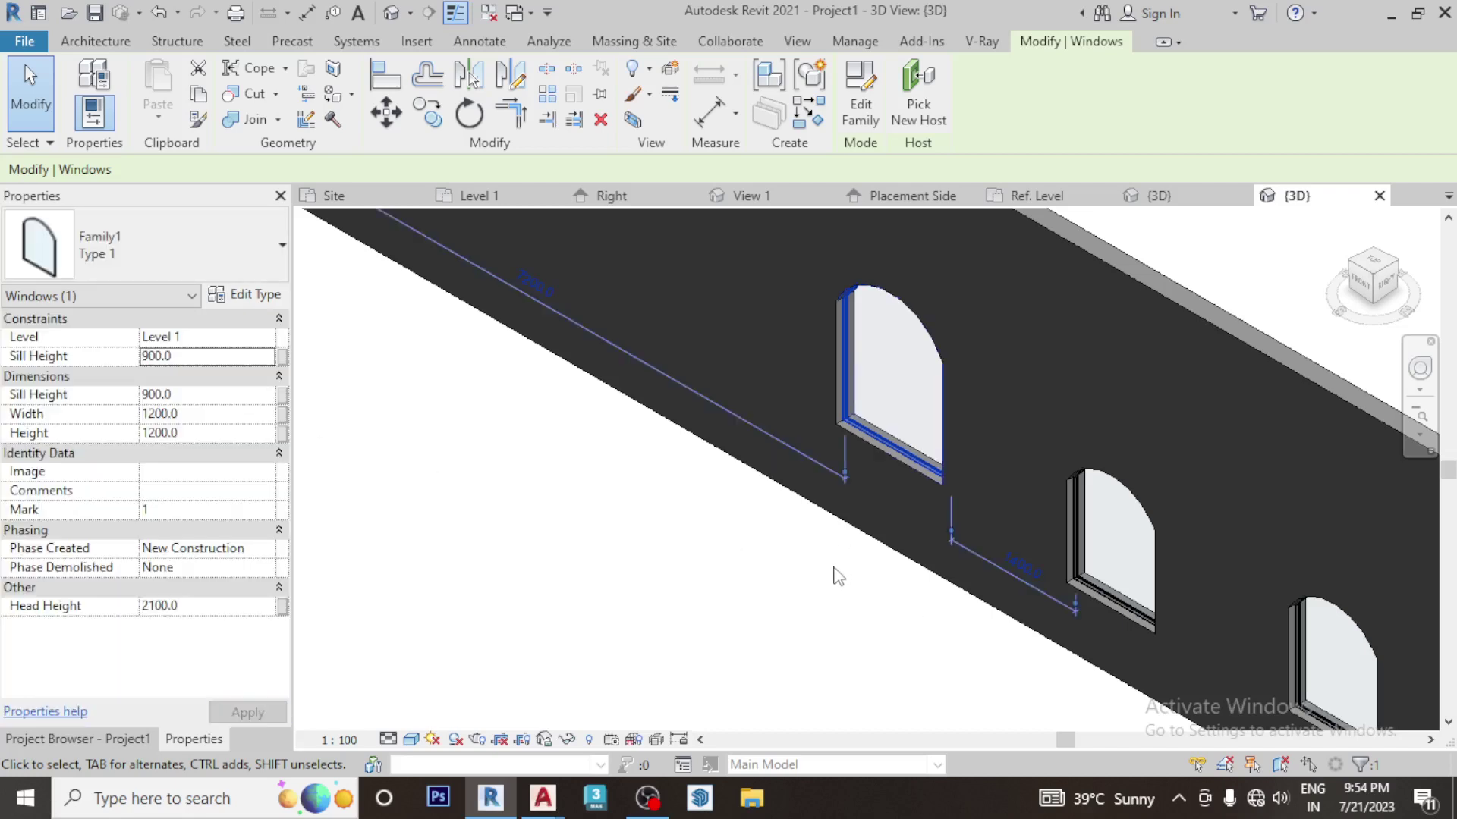
pyautogui.scroll(-3, 766, 572)
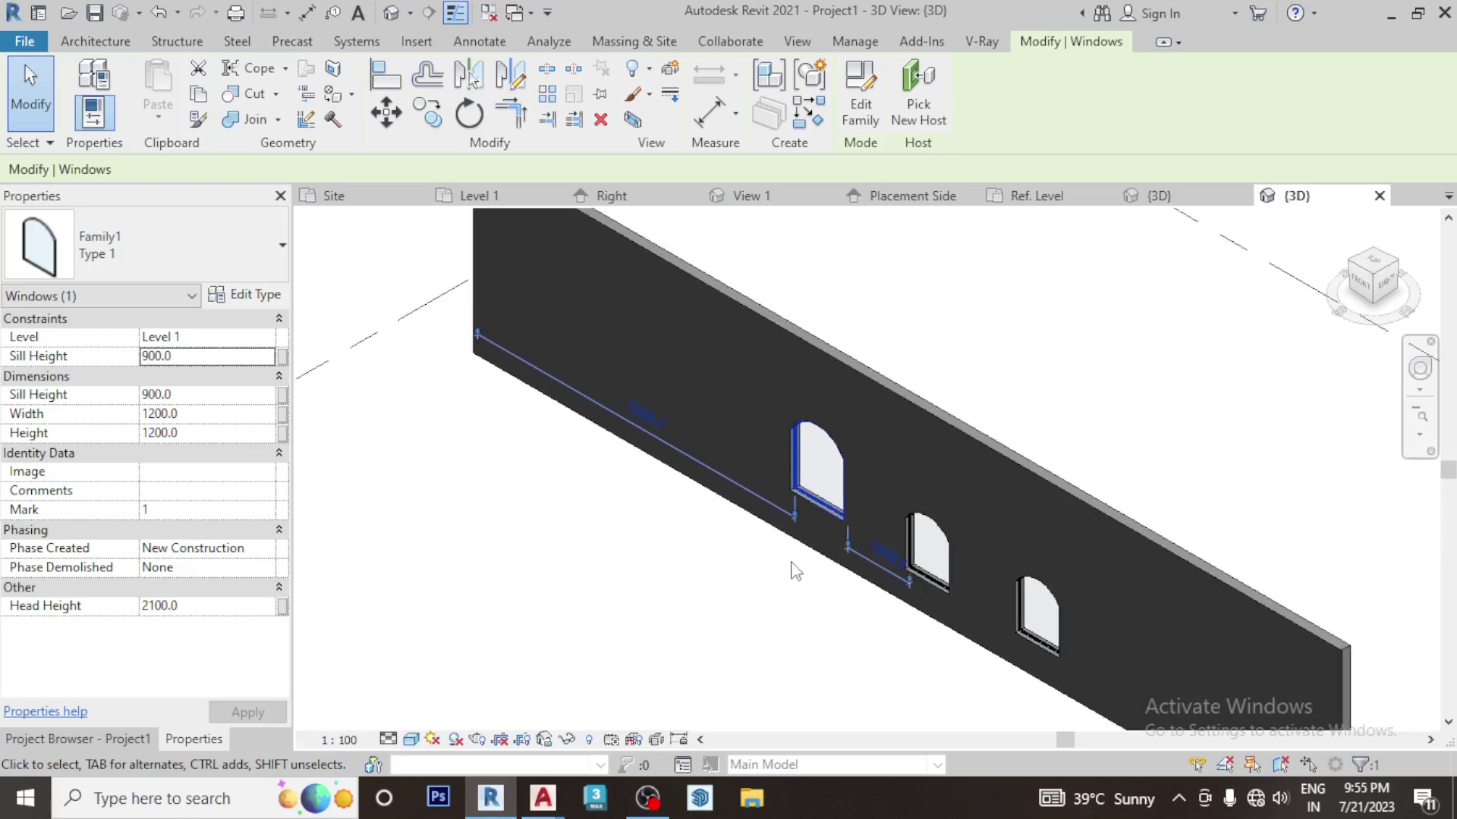
pyautogui.moveTo(789, 572)
pyautogui.keyDown('shift'); pyautogui.mouseDown(button='middle')
pyautogui.moveTo(852, 413)
pyautogui.moveTo(1083, 384)
pyautogui.moveTo(1061, 461)
pyautogui.moveTo(1018, 433)
pyautogui.mouseUp(button='middle'); pyautogui.keyUp('shift')
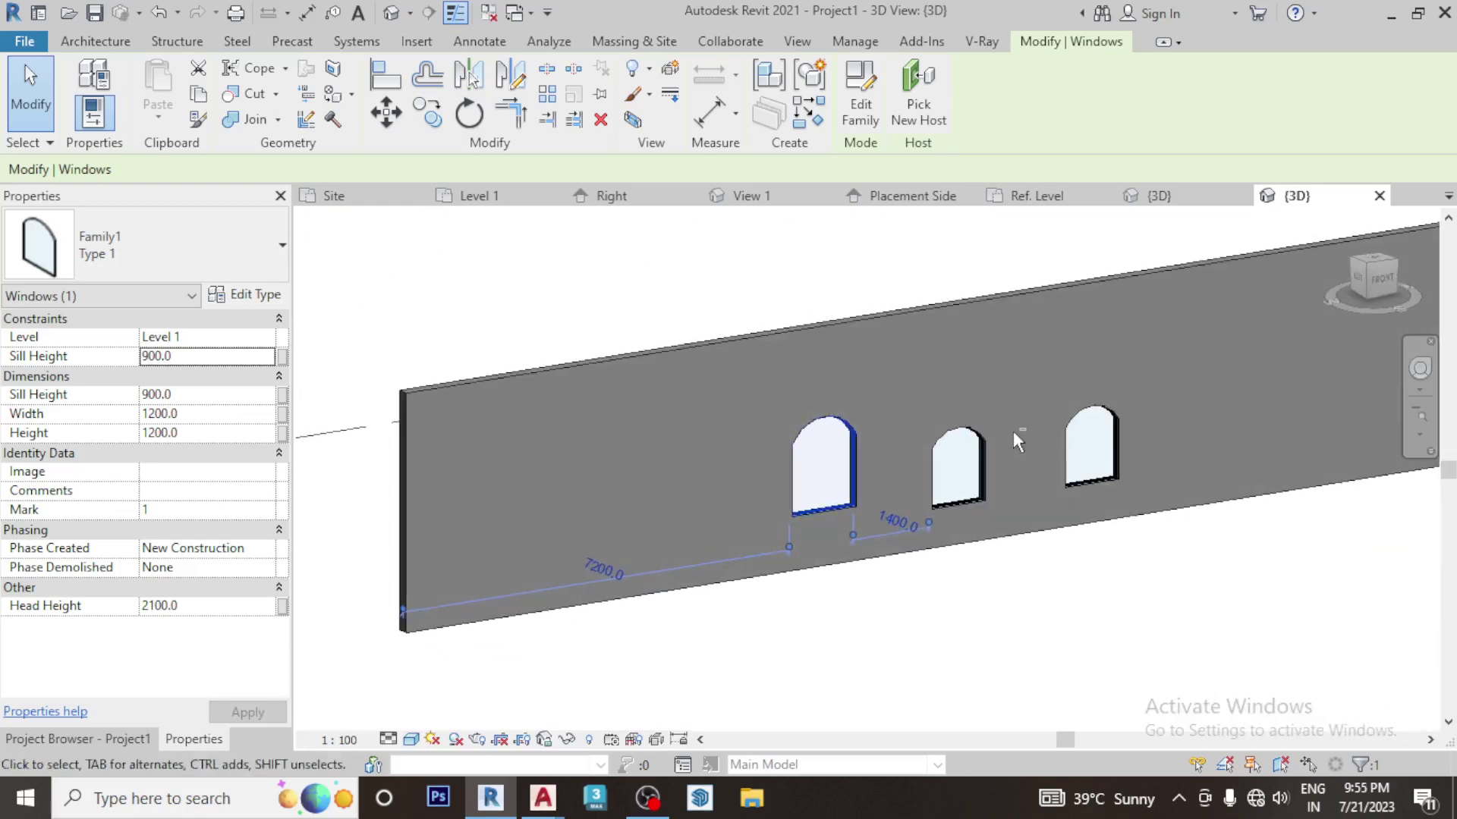
pyautogui.keyDown('shift'); pyautogui.moveTo(936, 589); pyautogui.dragTo(787, 609, button='middle'); pyautogui.keyUp('shift')
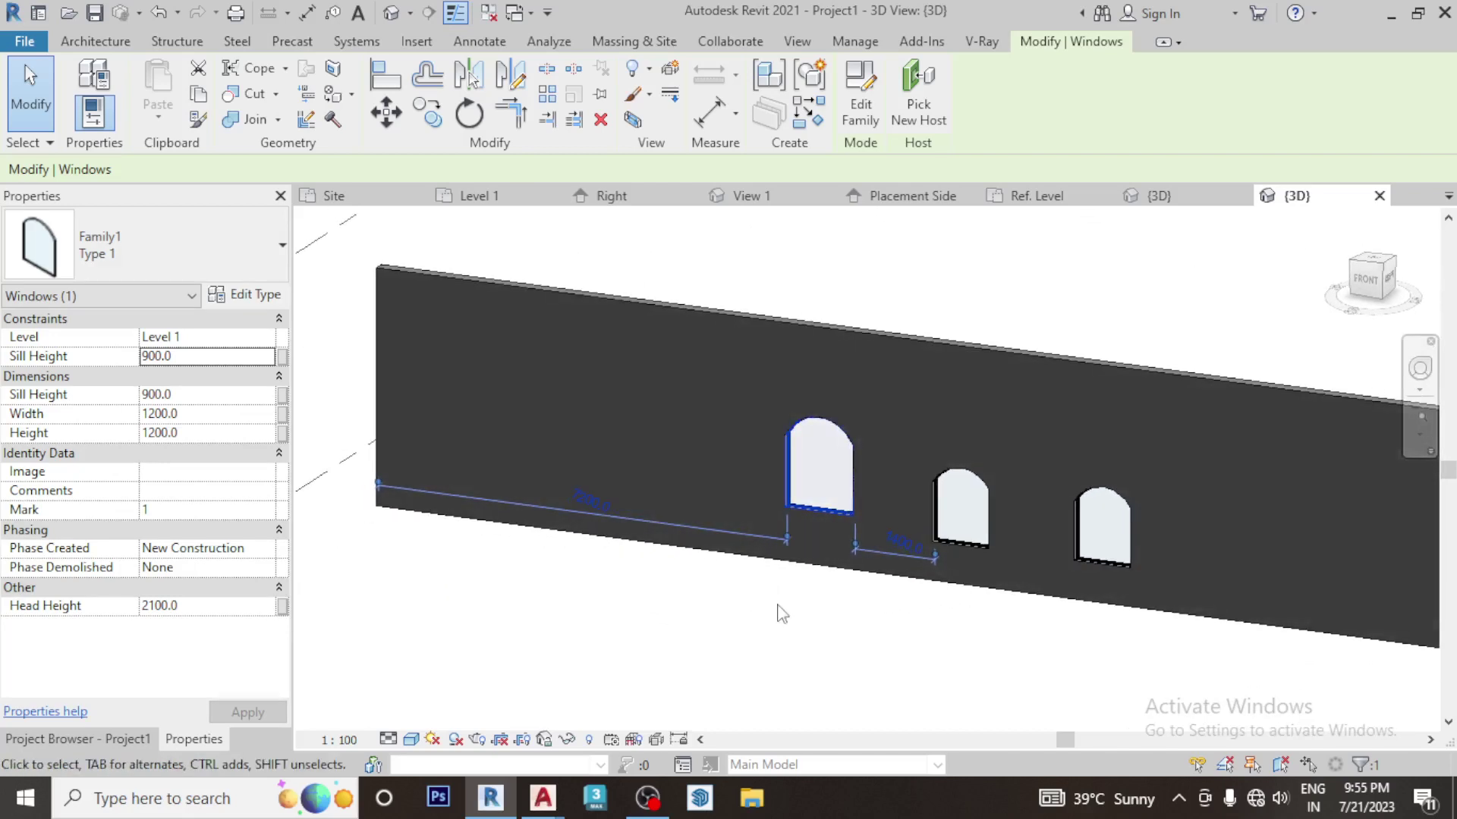